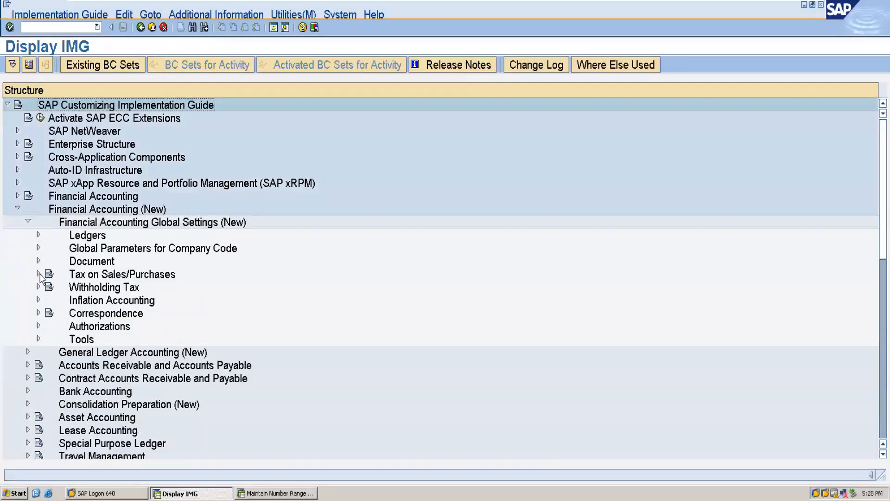
Open the Define Condition Types activity of Check Calculation Procedure in the Tax on Sales/Purchases basic settings
click(39, 274)
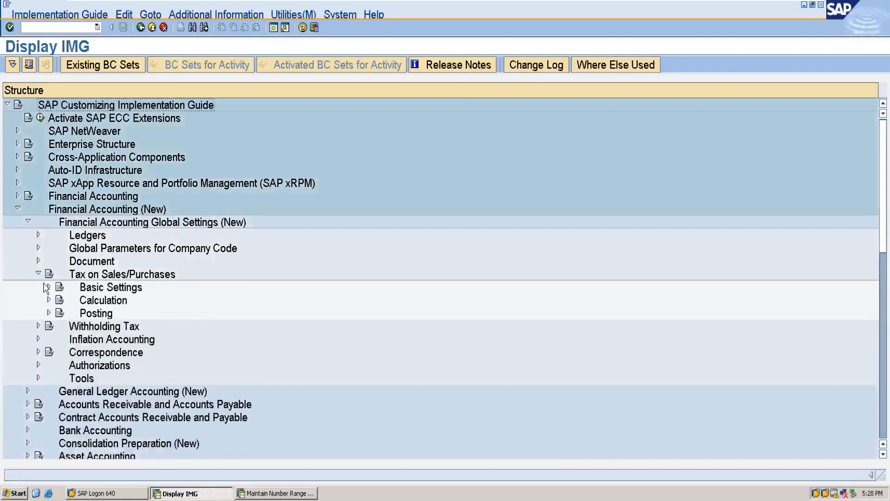
click(48, 288)
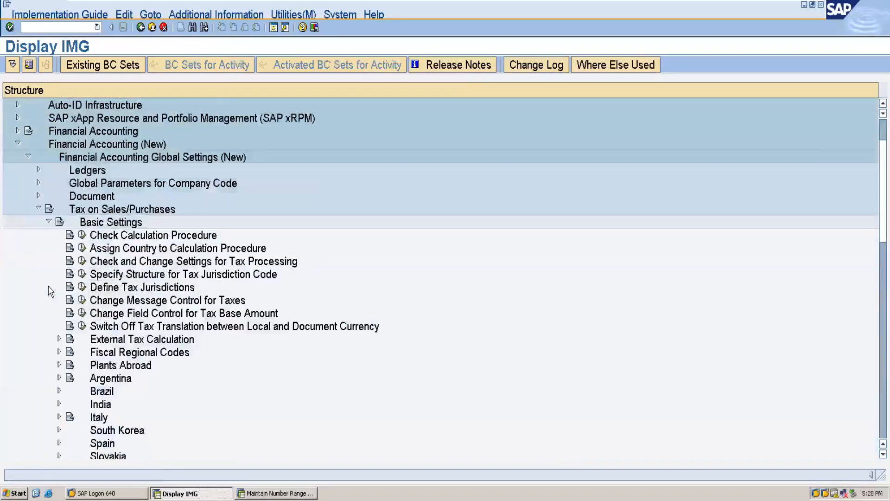
click(82, 235)
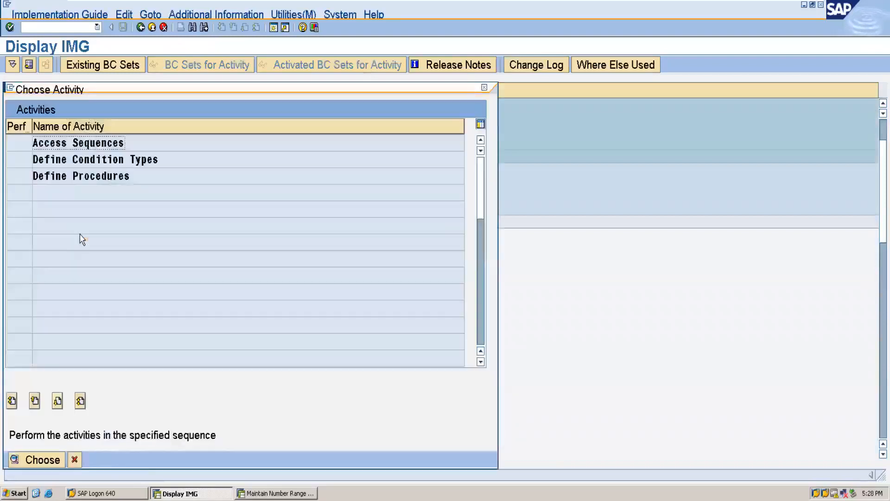
double_click(75, 161)
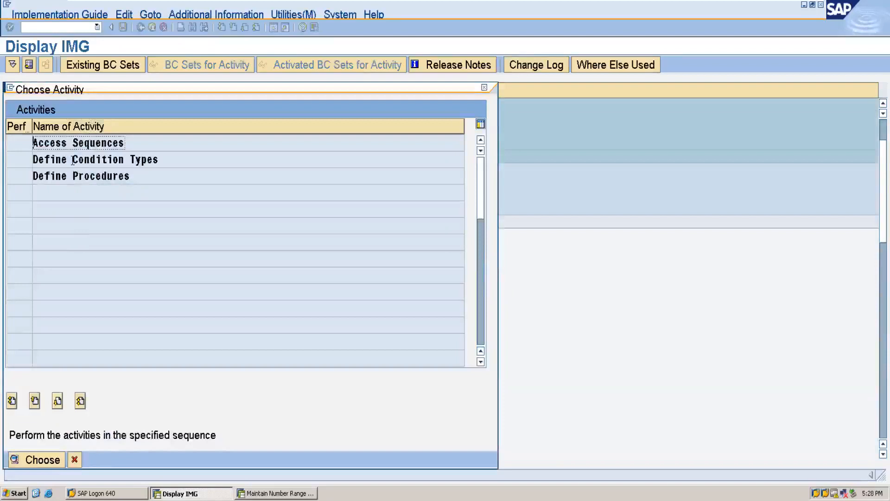
double_click(73, 161)
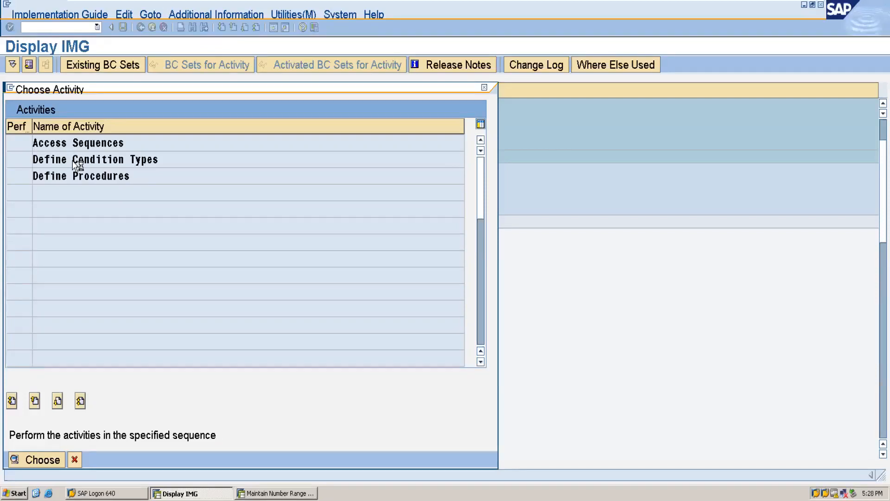
double_click(76, 161)
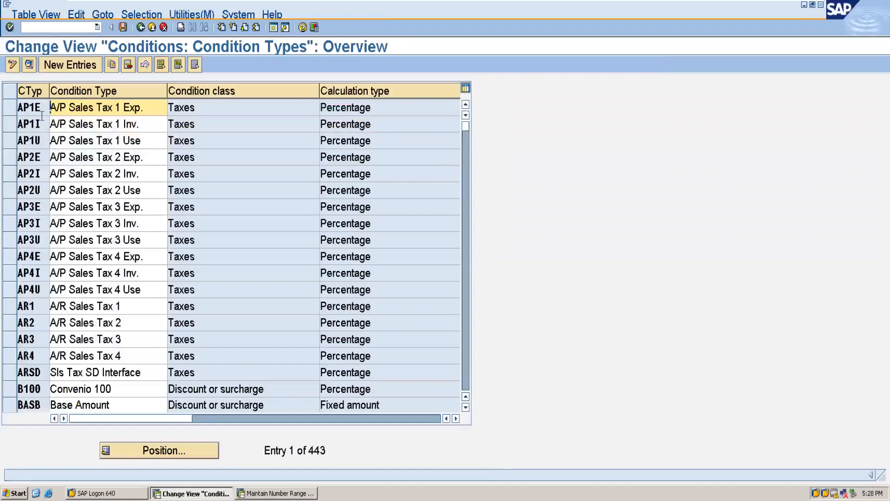
Create a new condition type entry with the code SGST
click(66, 71)
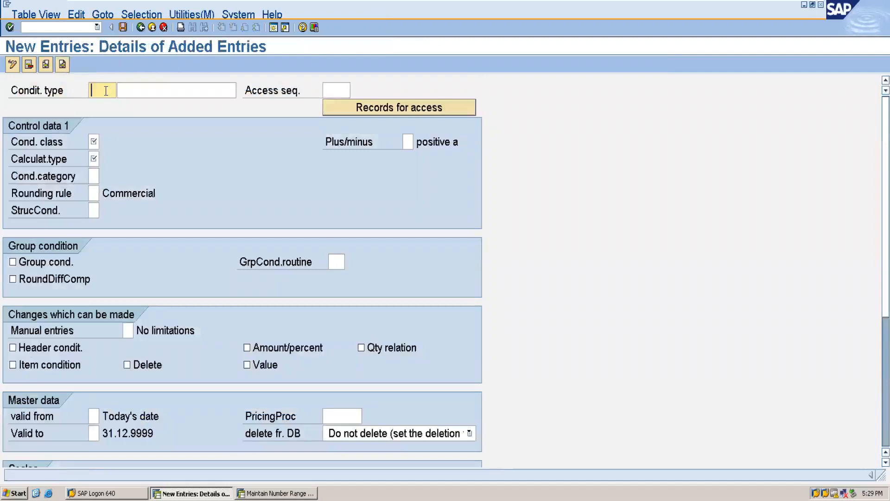
text(sgst)
key(BackSpace)
key(BackSpace)
key(BackSpace)
key(BackSpace)
text(sgst)
key(Return)
Enter "SGST for 1750" as the description of the SGST condition type
click(131, 91)
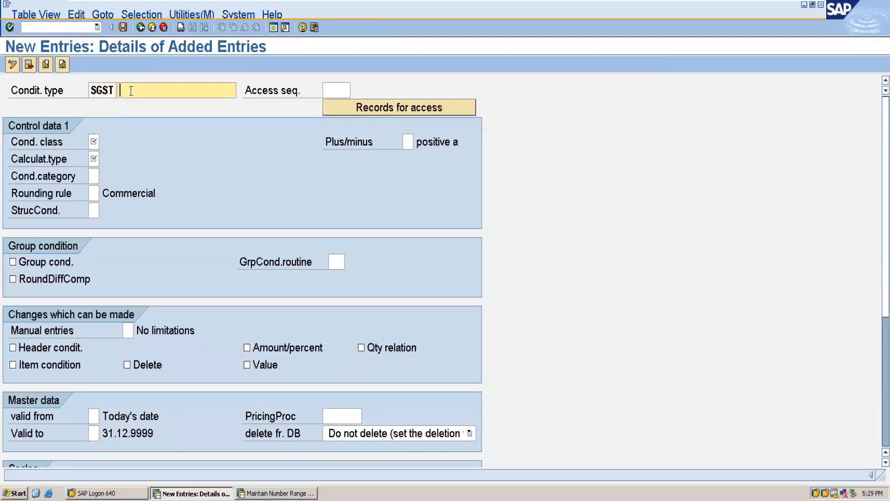
text(SGST )
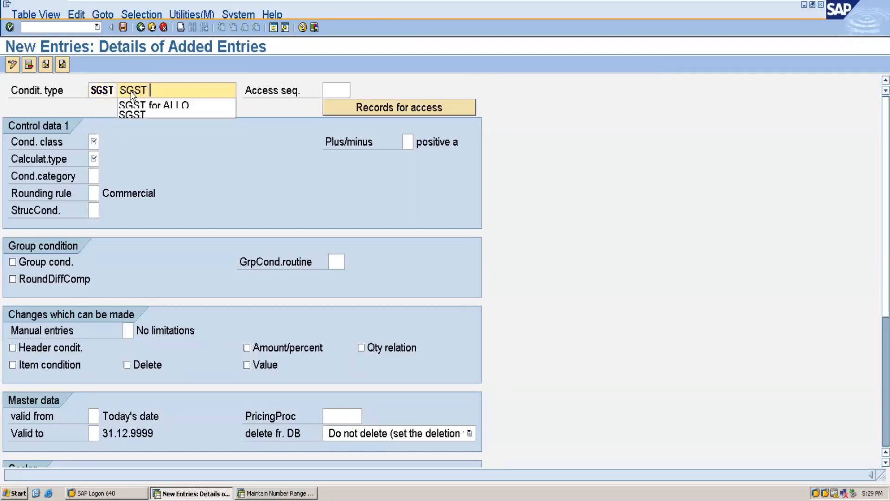
text(FOR 1750)
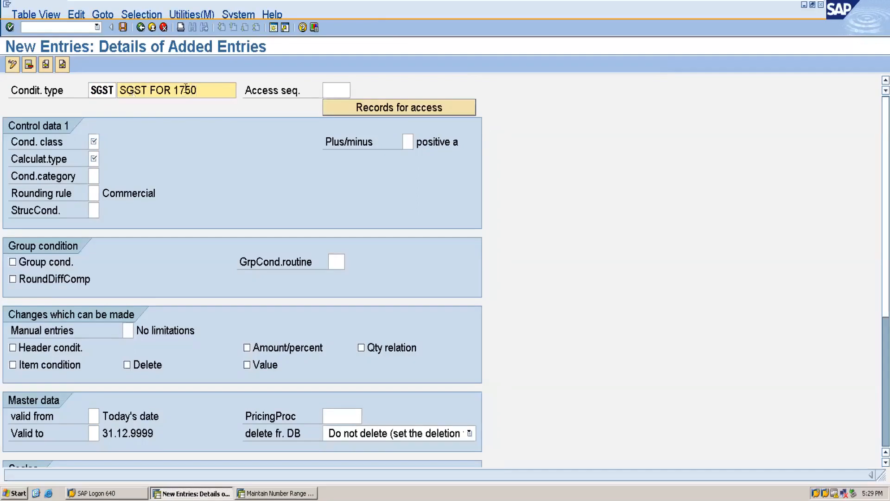
key(BackSpace)
key(BackSpace)
key(BackSpace)
key(BackSpace)
text(for 1750)
Choose MWST (Tax Classification) as the access sequence for the SGST condition type
click(330, 89)
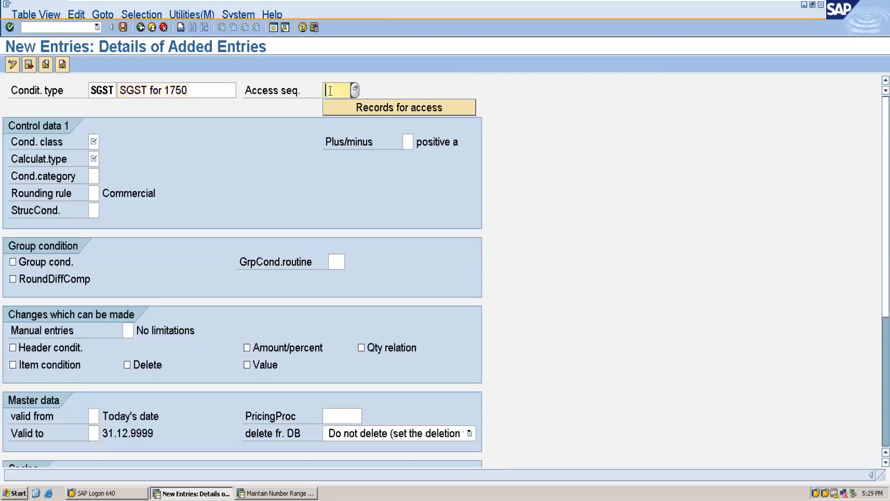
click(355, 90)
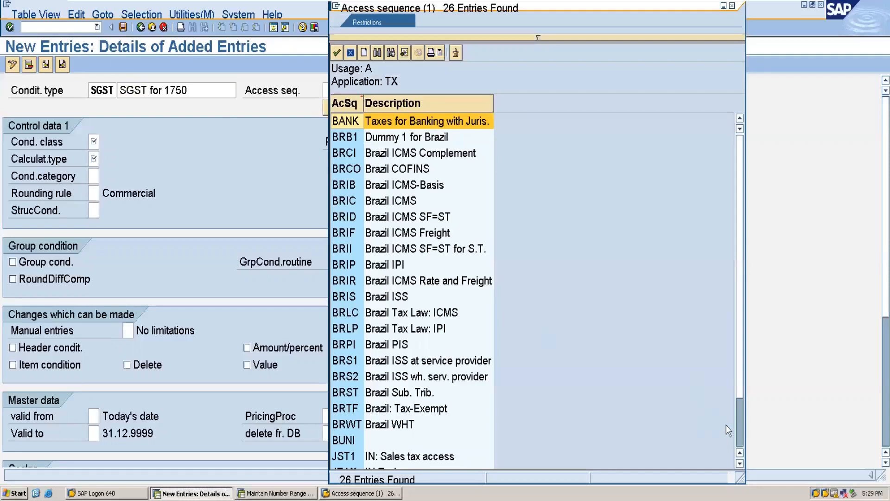
drag(737, 436, 741, 447)
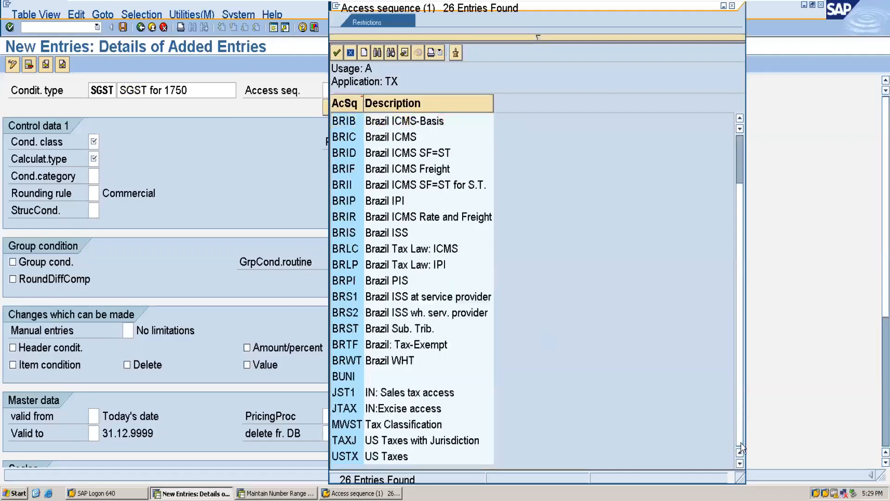
double_click(353, 424)
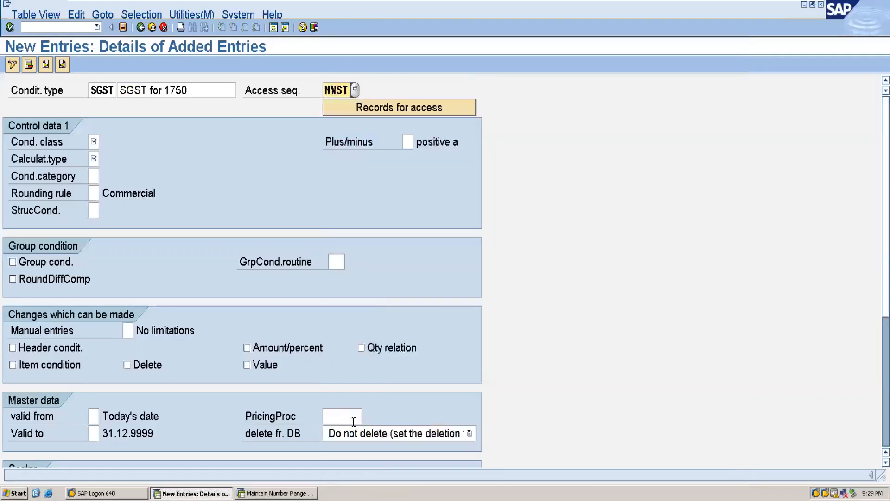
Set the SGST condition class to D (Taxes) and its calculation type to A (Percentage)
click(94, 140)
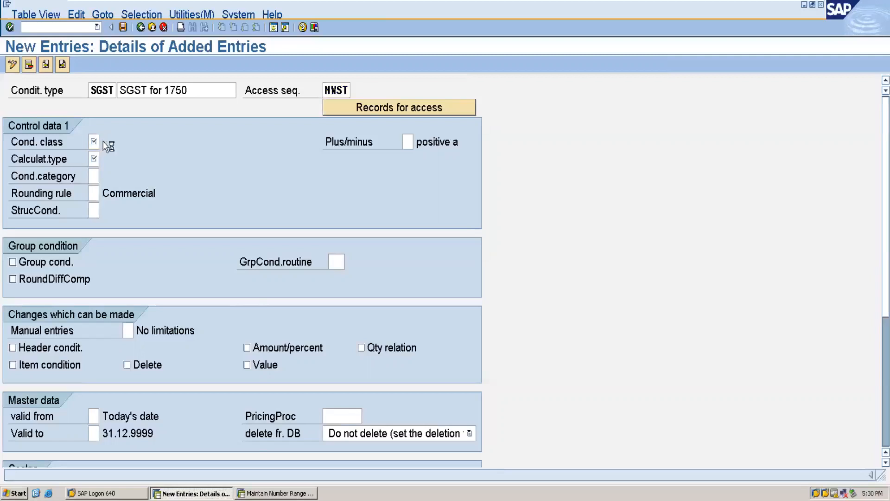
click(103, 141)
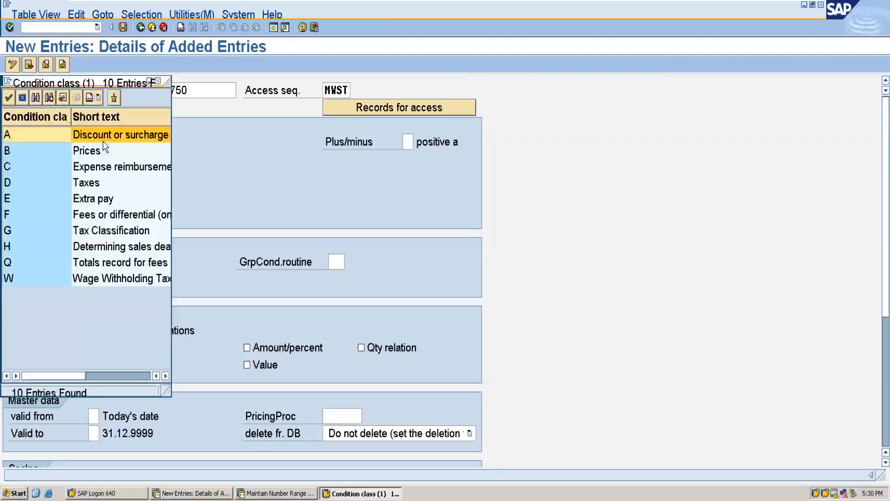
double_click(89, 181)
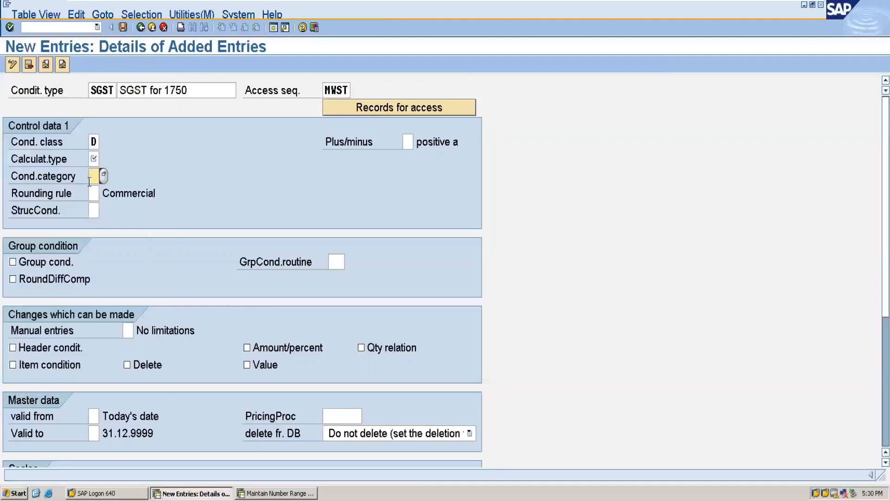
click(94, 159)
click(102, 158)
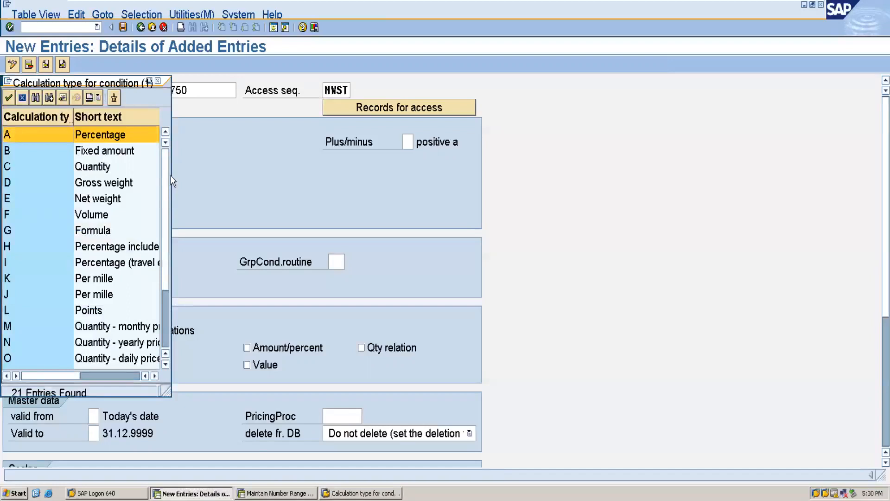
double_click(116, 134)
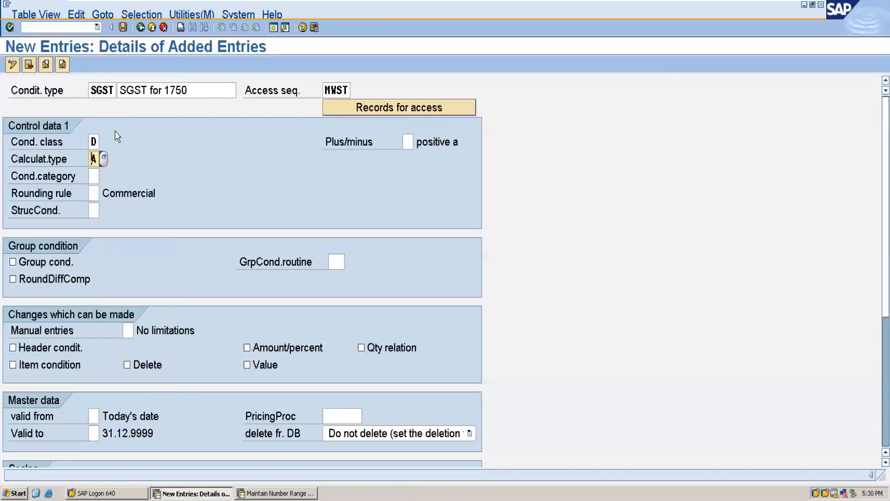
Save the SGST condition type under the proposed customizing request and return to the condition types overview
click(123, 28)
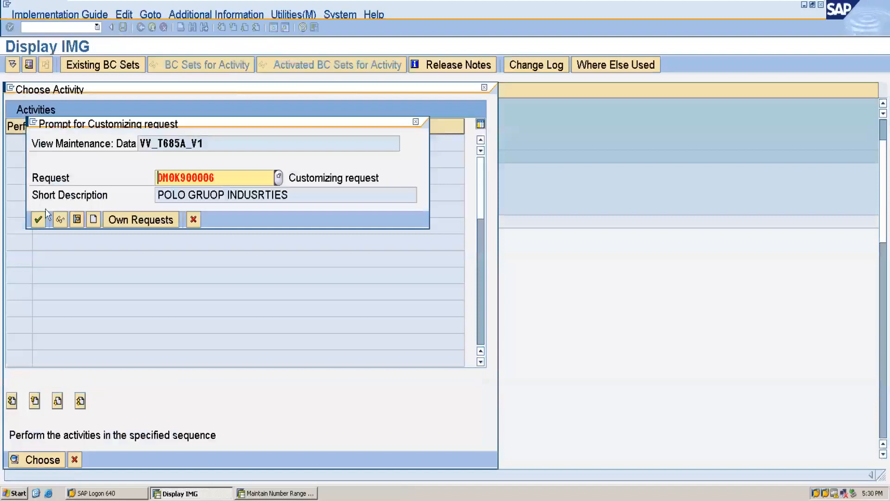
click(39, 220)
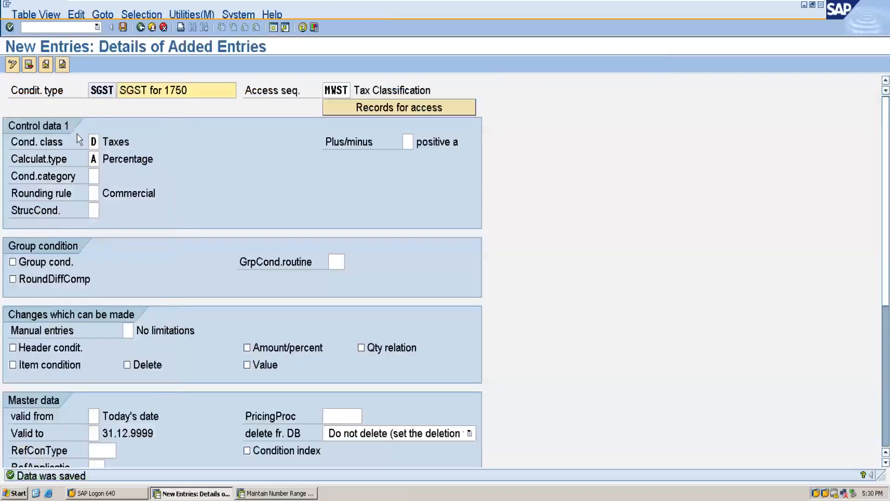
click(140, 28)
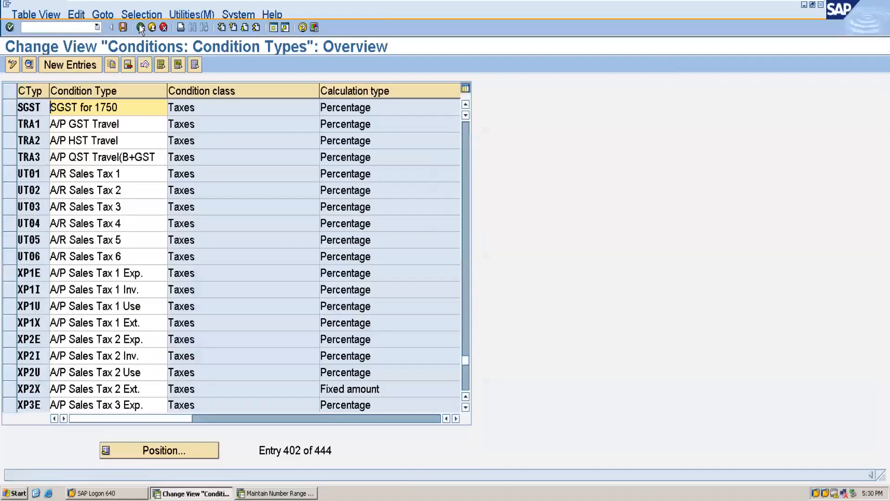
Create a new condition type CGST with the description "CGST for 1750" and access sequence MWST
click(91, 65)
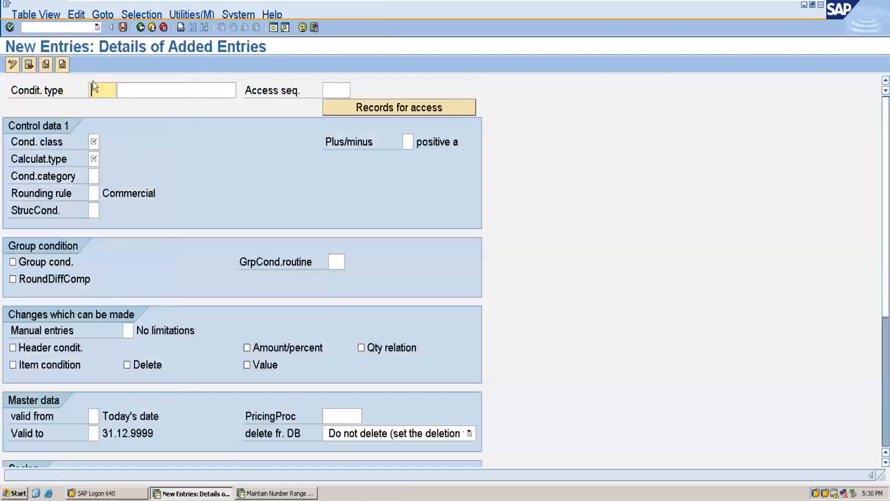
text(CGST)
click(133, 90)
text(CS)
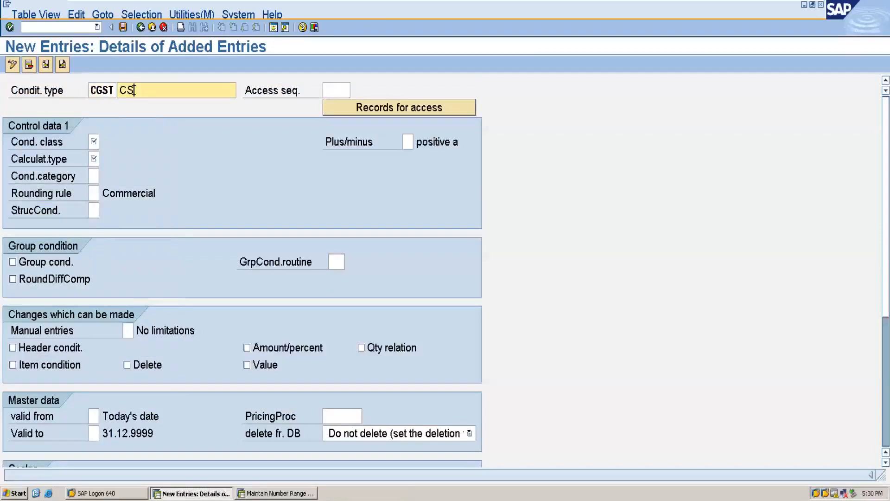
key(BackSpace)
text(GST for 1750)
click(342, 89)
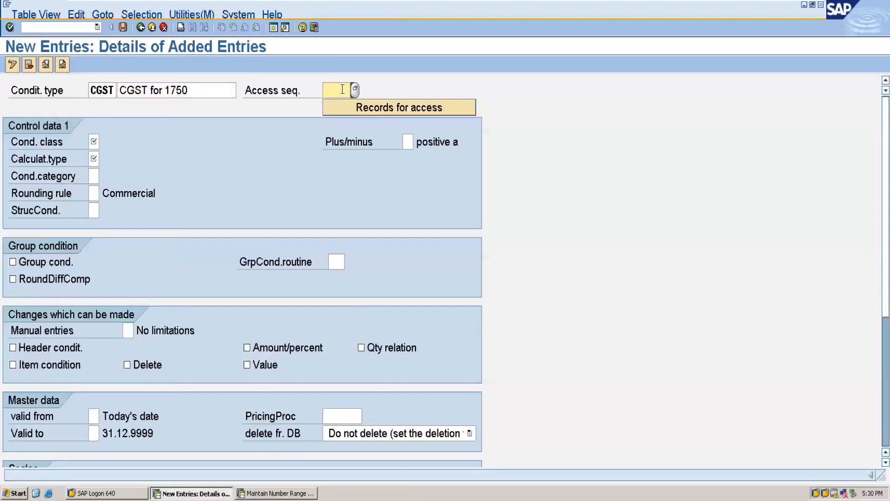
text(mwst)
click(343, 107)
Set the CGST condition class to D (Taxes) and its calculation type to A (Percentage)
click(93, 142)
click(105, 144)
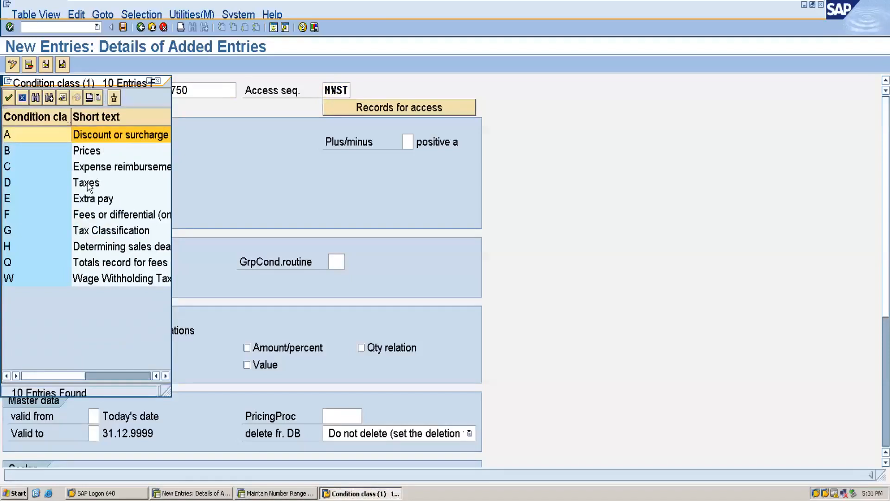
double_click(90, 185)
click(93, 162)
click(104, 159)
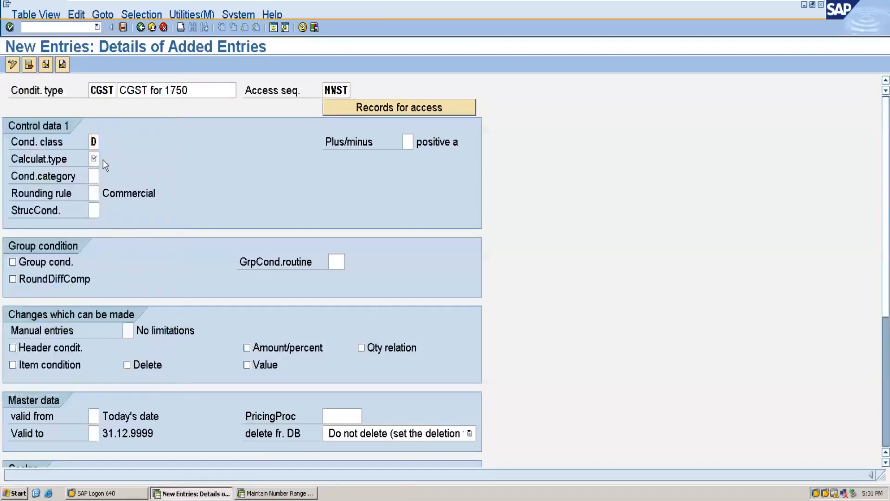
double_click(105, 139)
Save the CGST condition type and return to the condition types overview
click(125, 29)
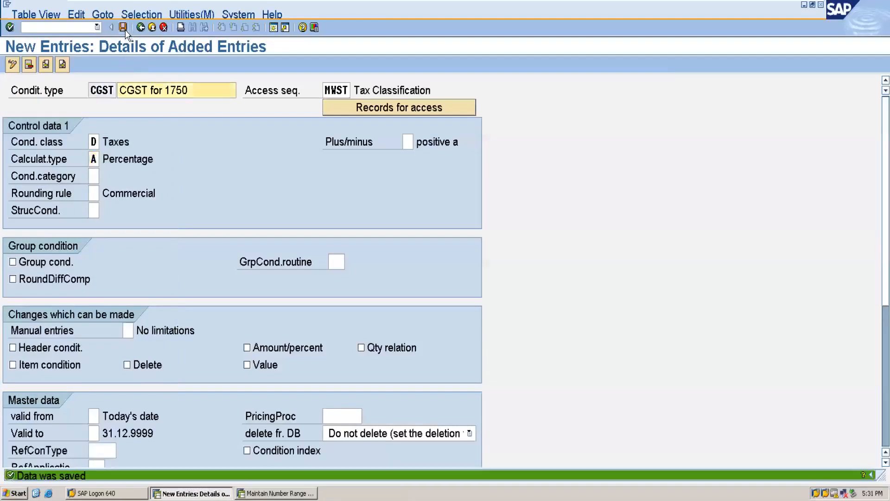
click(140, 28)
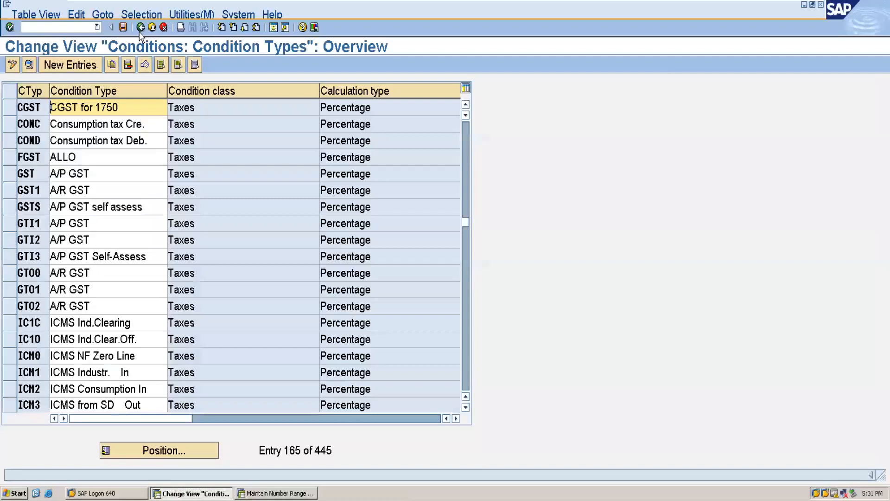
Create a new condition type IGST with the description "IGST for 1750"
click(71, 64)
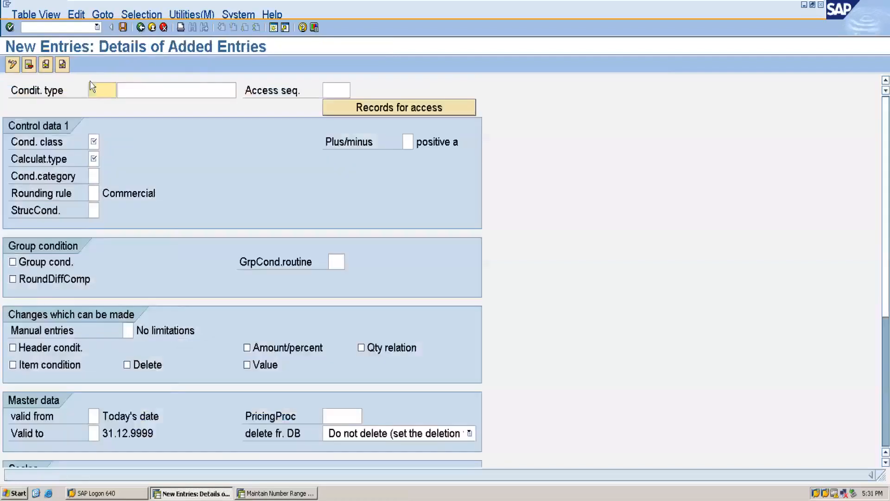
text(igst)
key(BackSpace)
key(BackSpace)
key(BackSpace)
key(BackSpace)
text(IGST)
click(130, 89)
text(IGST)
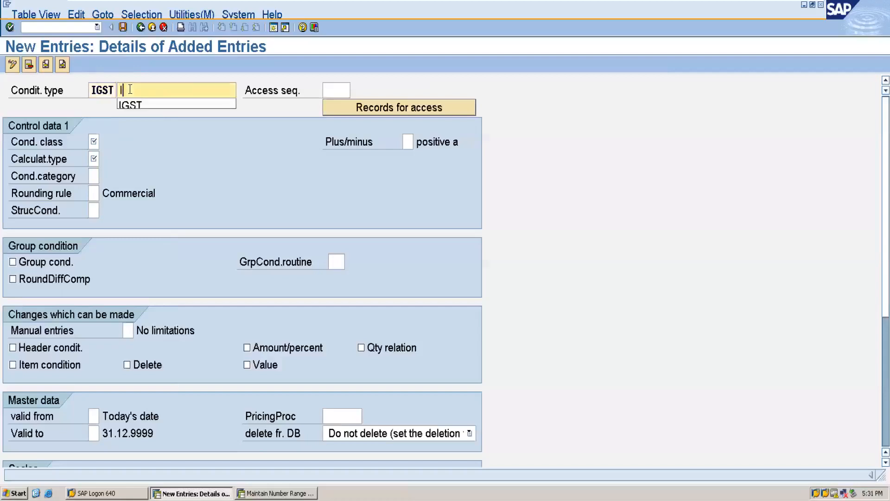
text( f)
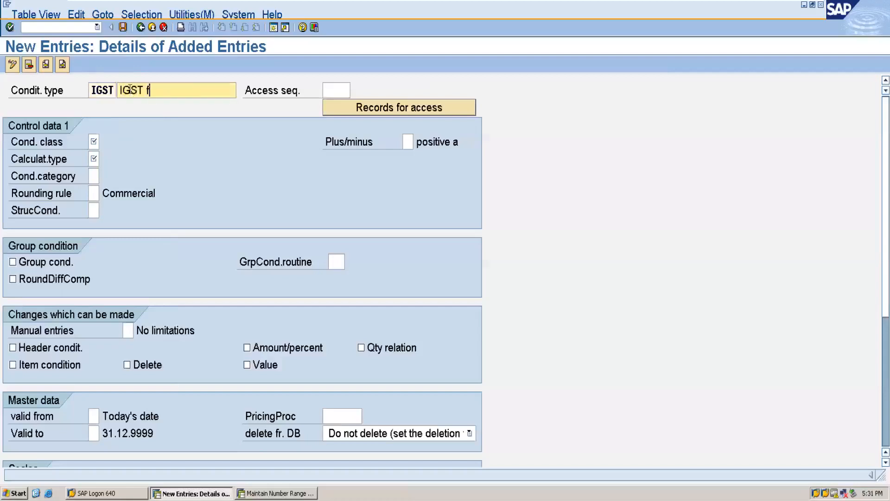
text(or 1750)
Set IGST's condition class to D (Taxes), access sequence to MWST and calculation type to A (Percentage), and save the condition type
click(95, 140)
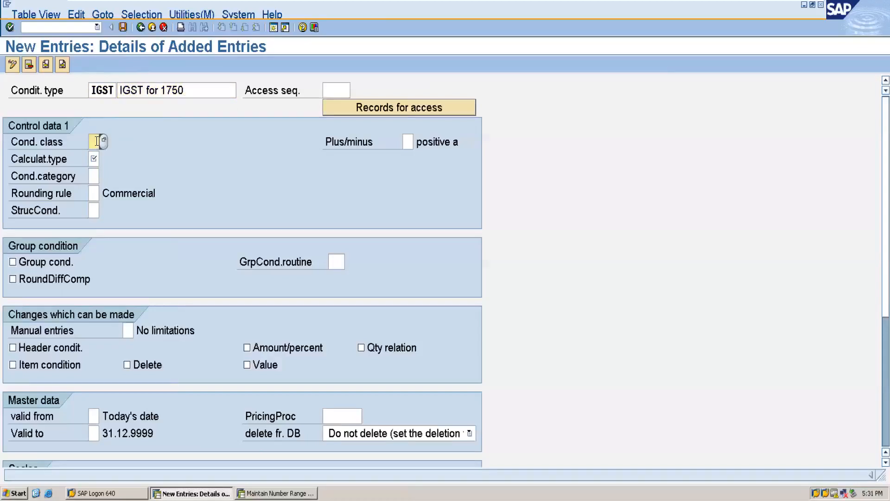
text(D)
click(343, 89)
text(MWST)
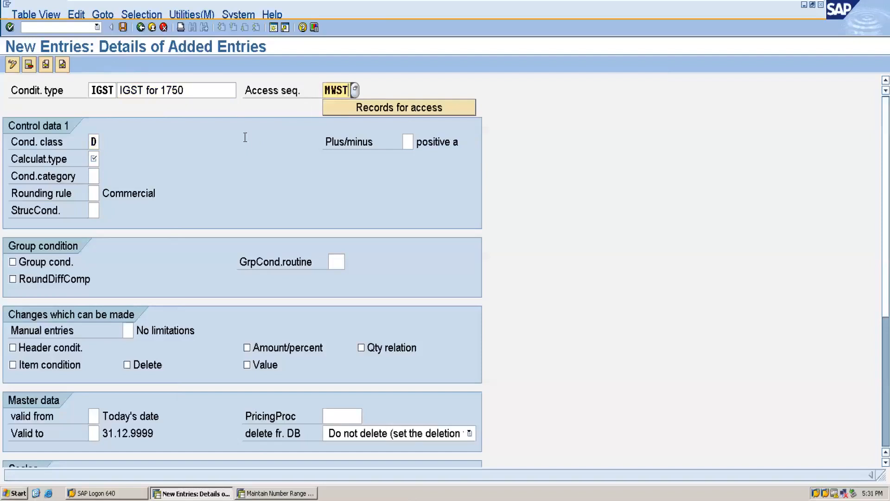
click(94, 160)
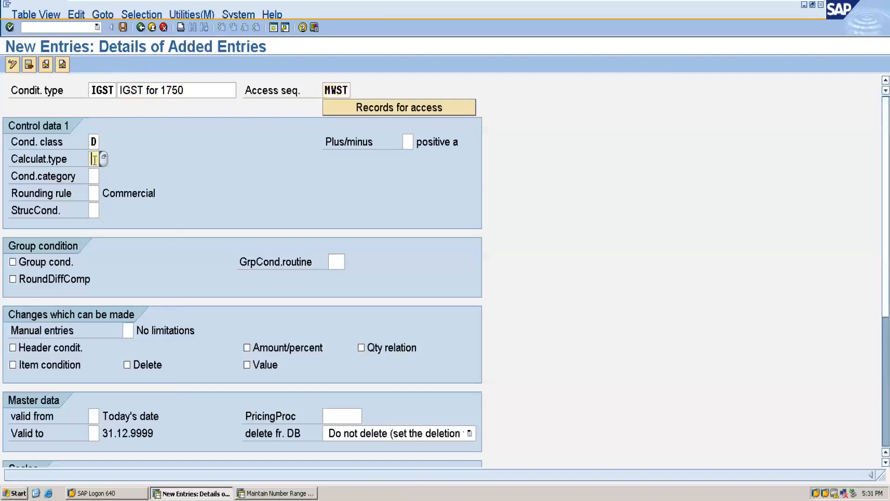
text(A)
click(122, 27)
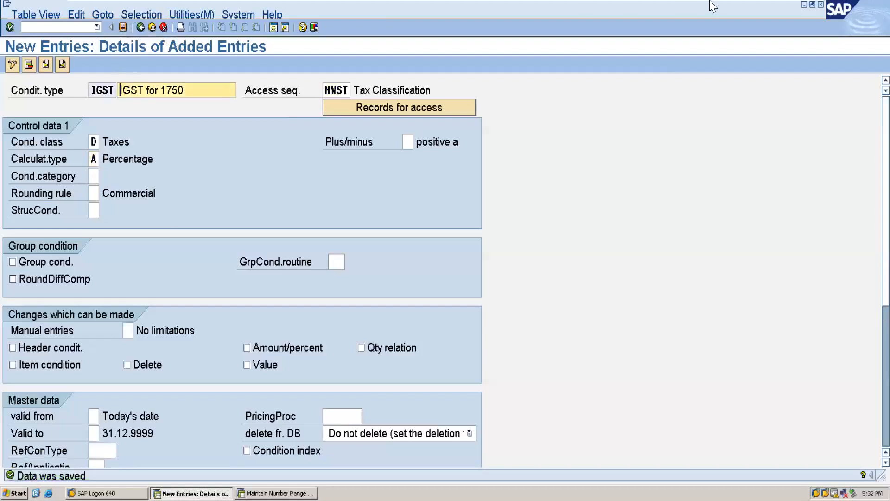
Switch to the Book3 workbook in Excel and enter the heading "Condition types" in cell C4 of Sheet4
click(773, 14)
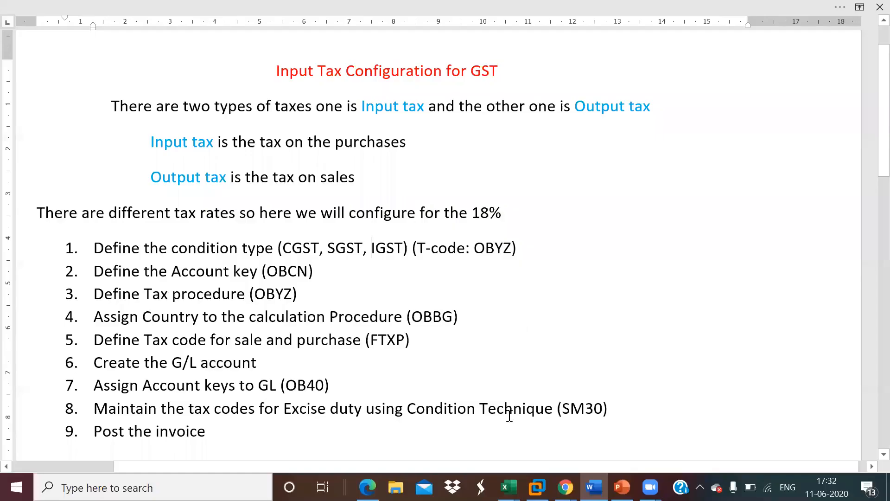
mouse_move(508, 487)
click(574, 431)
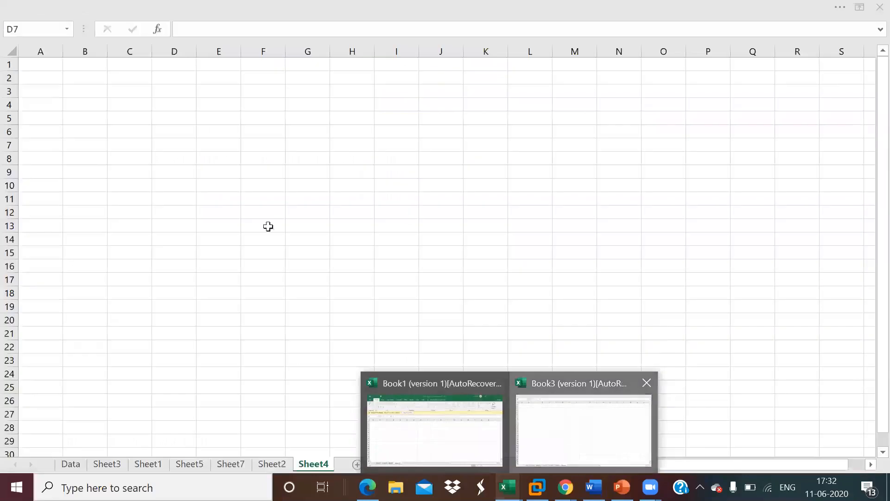
click(123, 108)
text(Conditio)
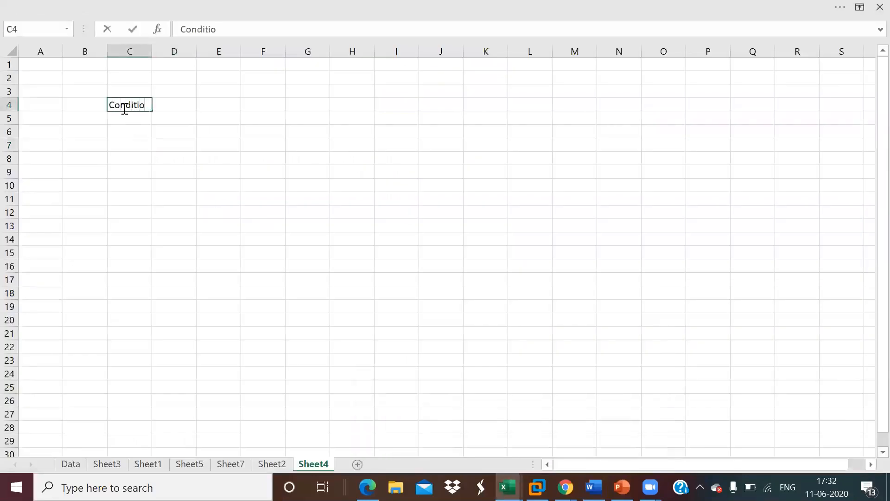
text(n types)
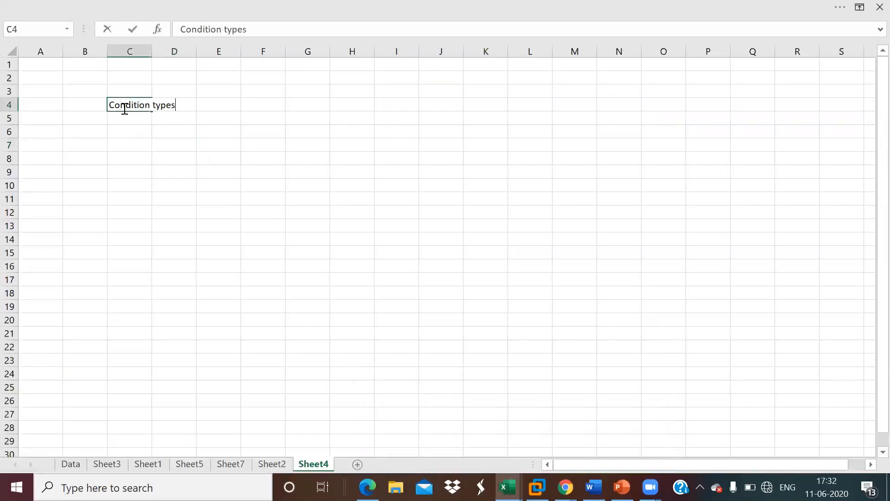
List SGST, CGST and IGST in cells D5 to D7 beneath the heading
click(193, 119)
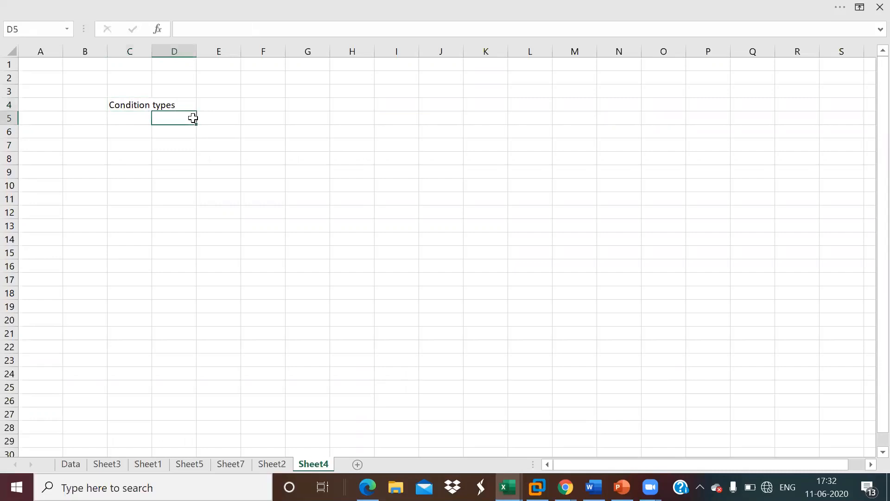
text(SGST)
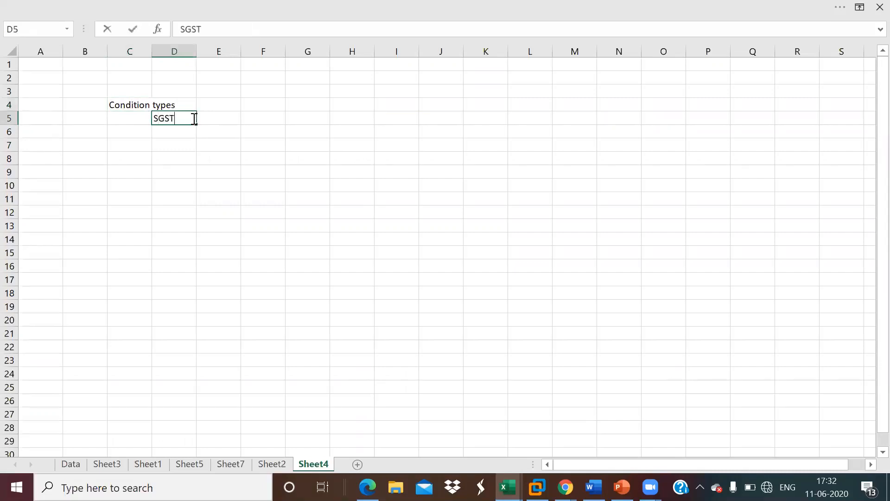
click(176, 131)
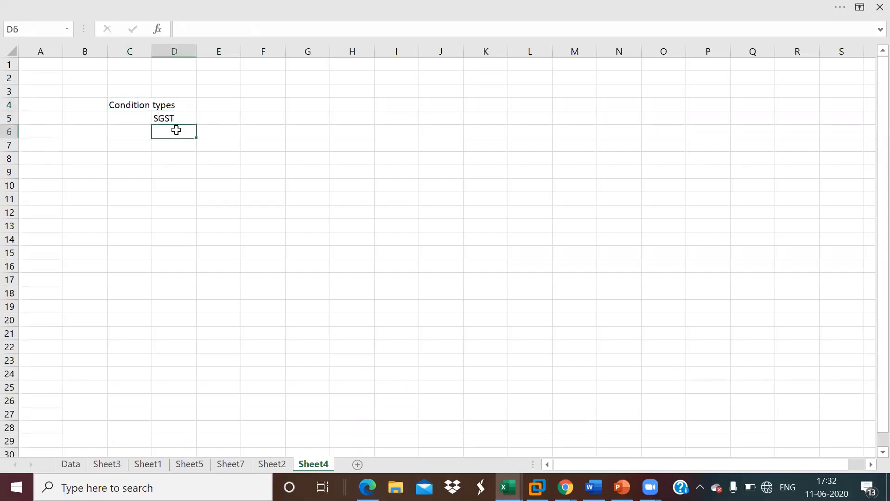
text(CGST)
key(Return)
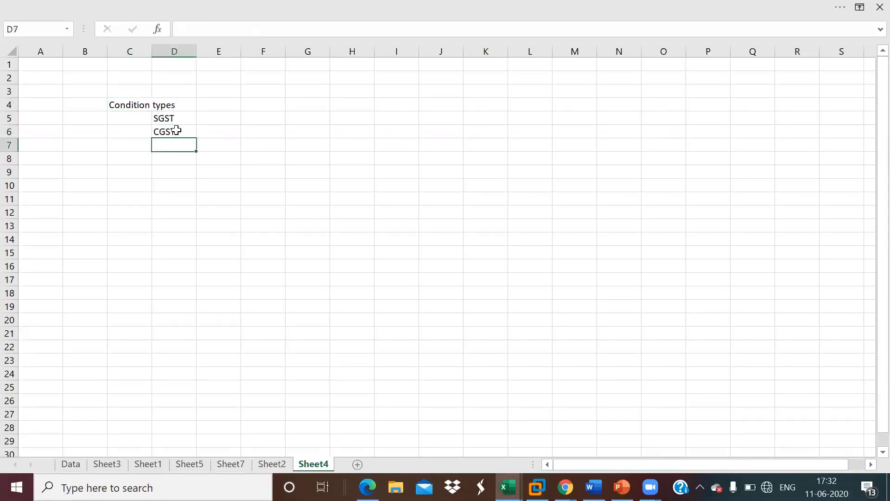
text(IGST)
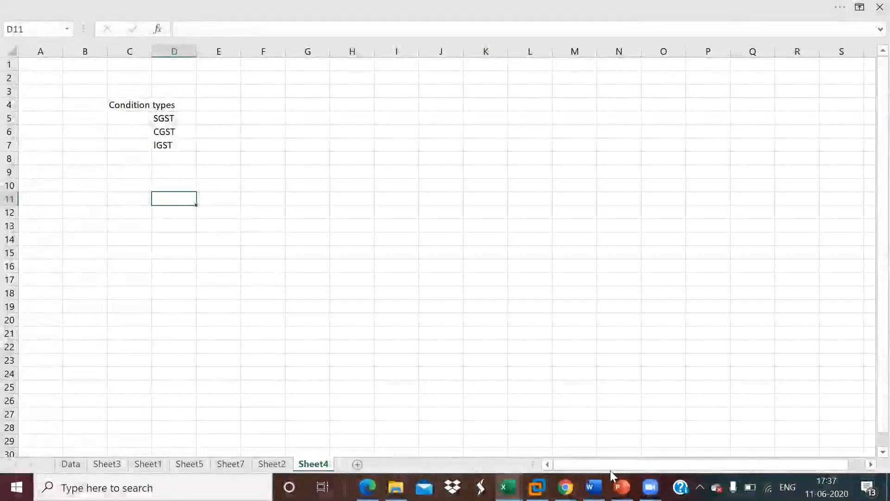
Consult the GST configuration checklist in Word and switch back to the SAP session
mouse_move(594, 487)
click(611, 448)
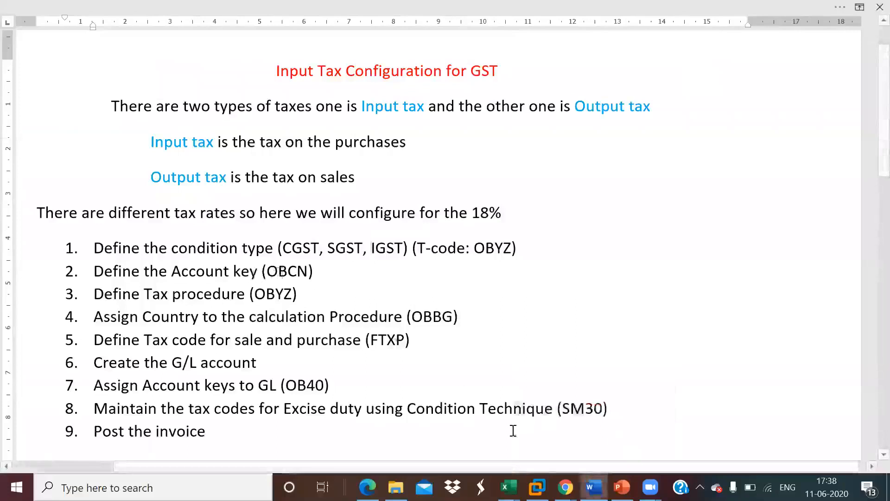
mouse_move(537, 486)
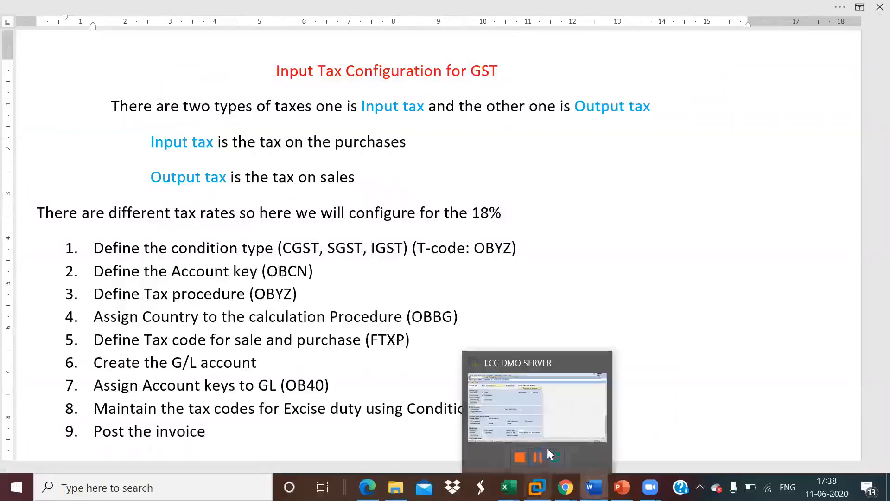
click(570, 413)
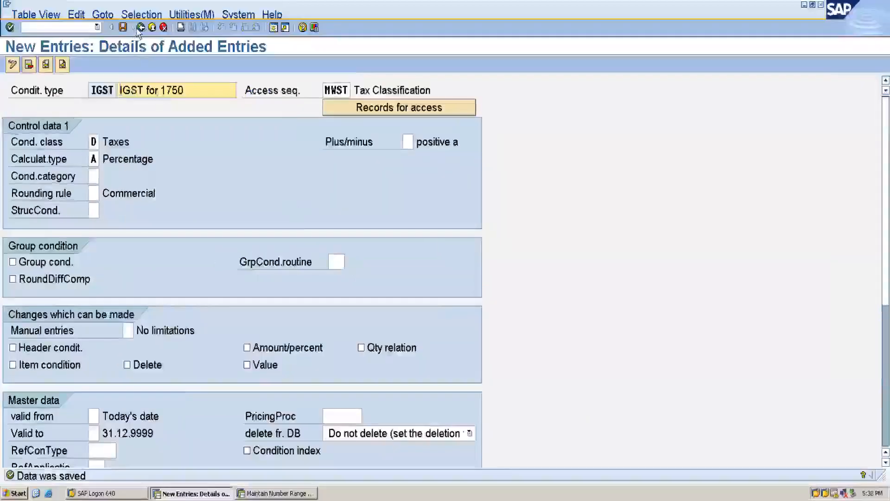
Leave the condition types maintenance and open Check and Change Settings for Tax Processing in the implementation guide
click(140, 28)
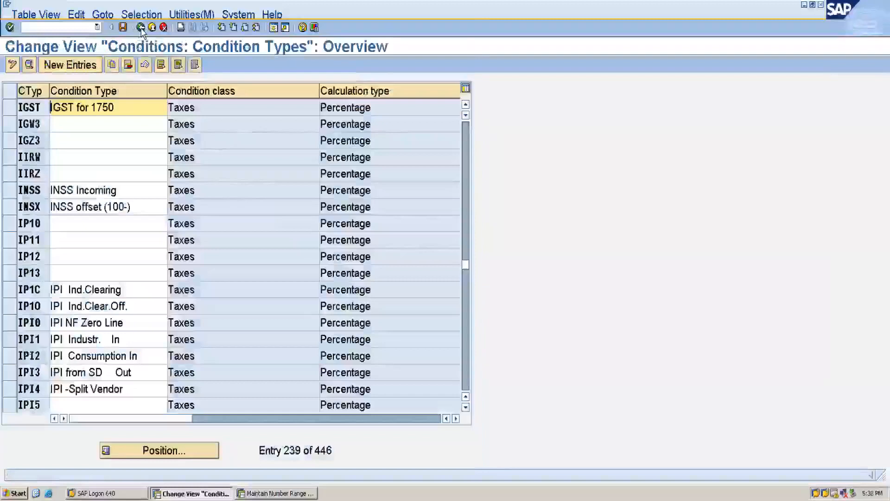
click(141, 29)
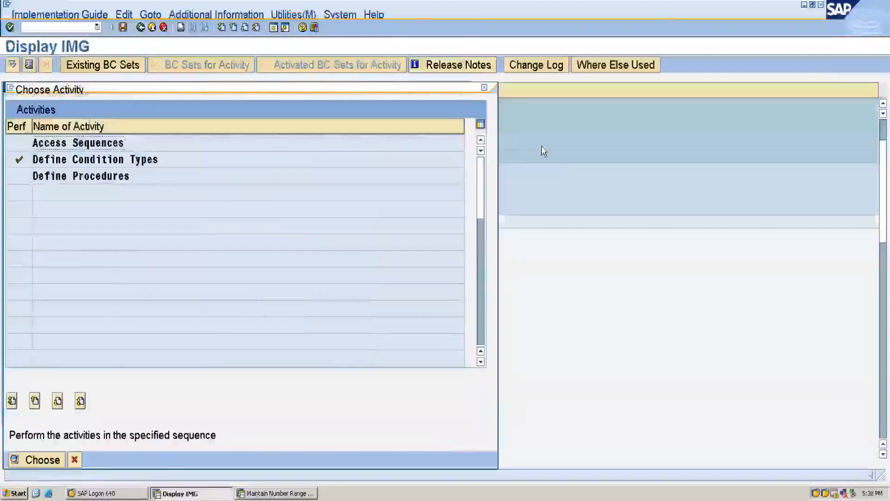
click(484, 88)
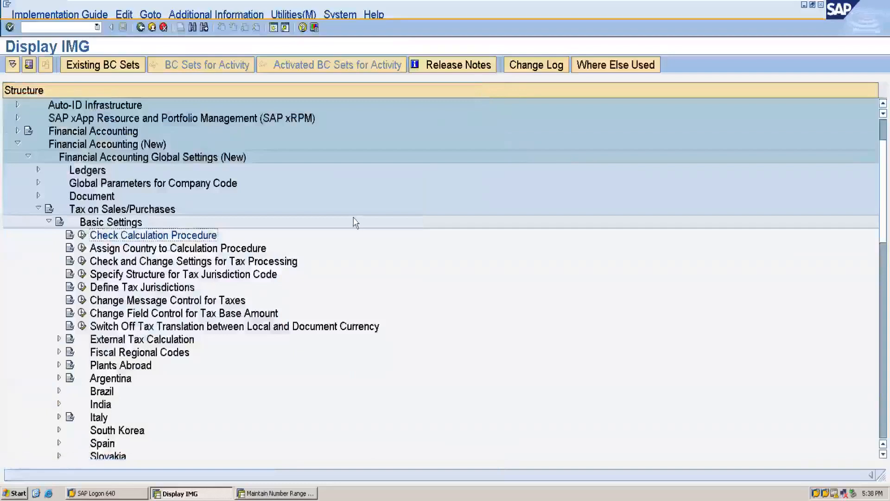
click(83, 262)
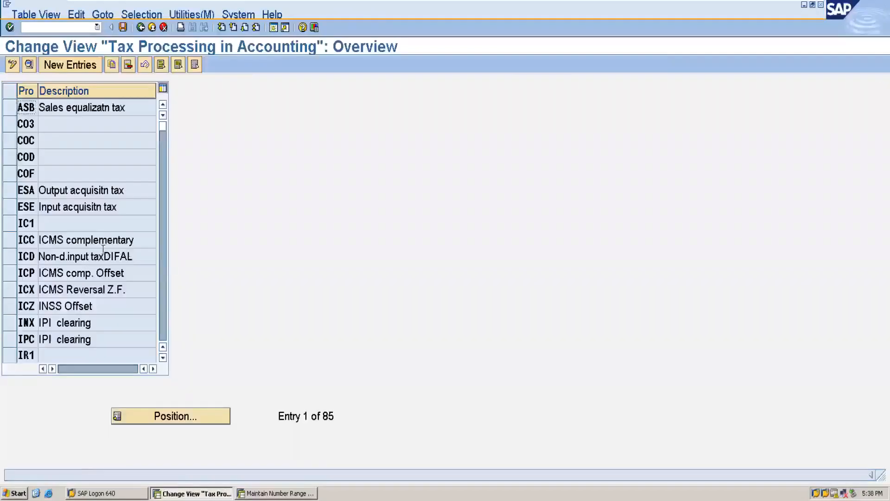
Create a new tax process SG1 with the description "SGST for 1750"
click(76, 70)
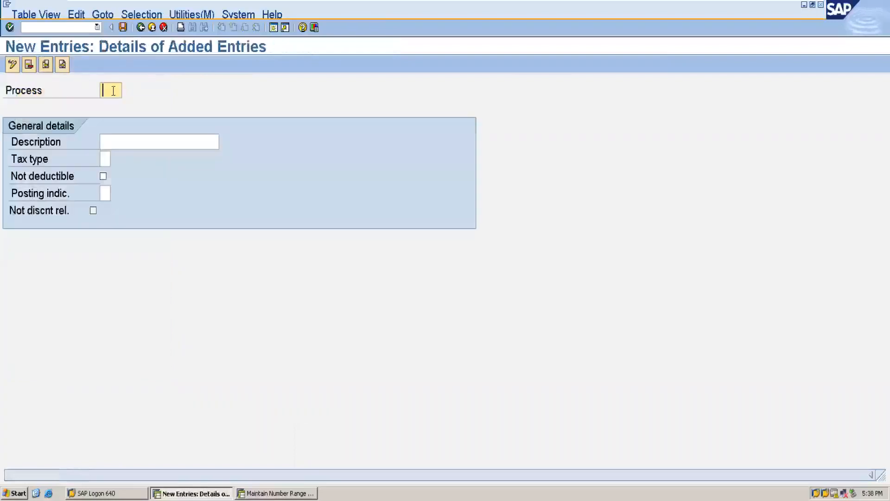
text(SG1)
click(121, 141)
text(SG)
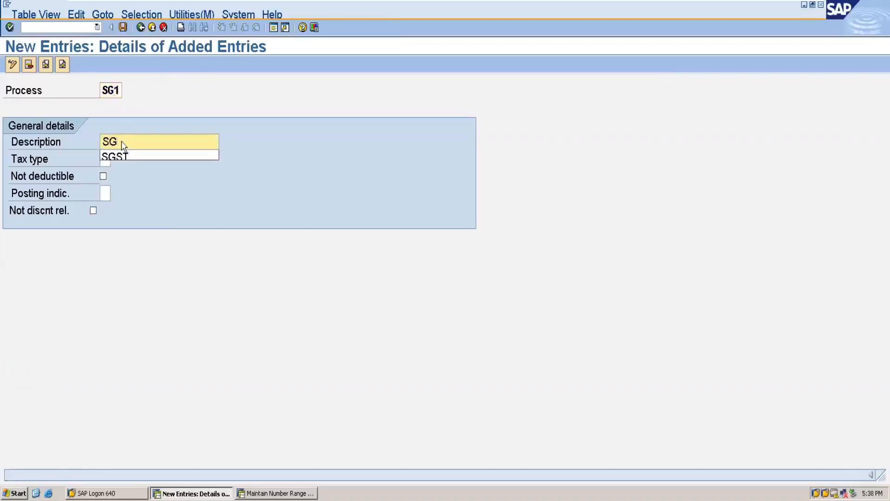
text(ST)
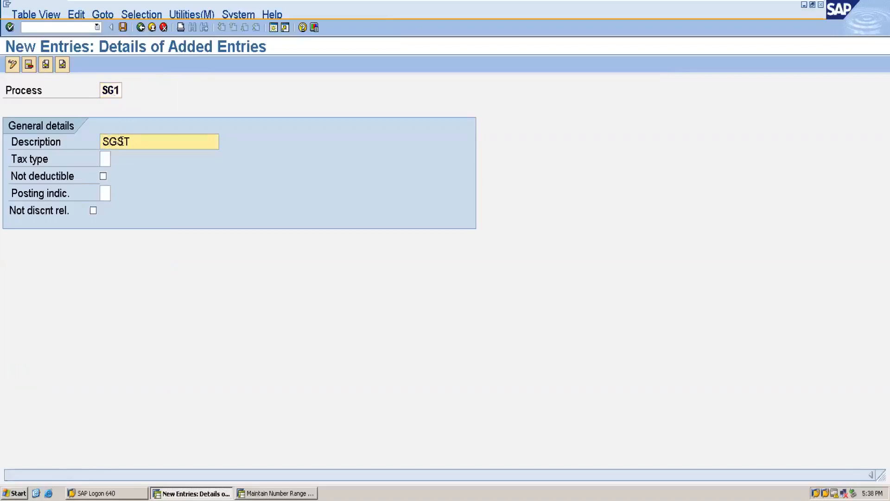
text( FOR)
key(BackSpace)
key(BackSpace)
key(BackSpace)
text(for 1750)
Set the SG1 process to tax type 2 (Input tax) and posting indicator 2 (Separate line item)
click(105, 155)
click(115, 158)
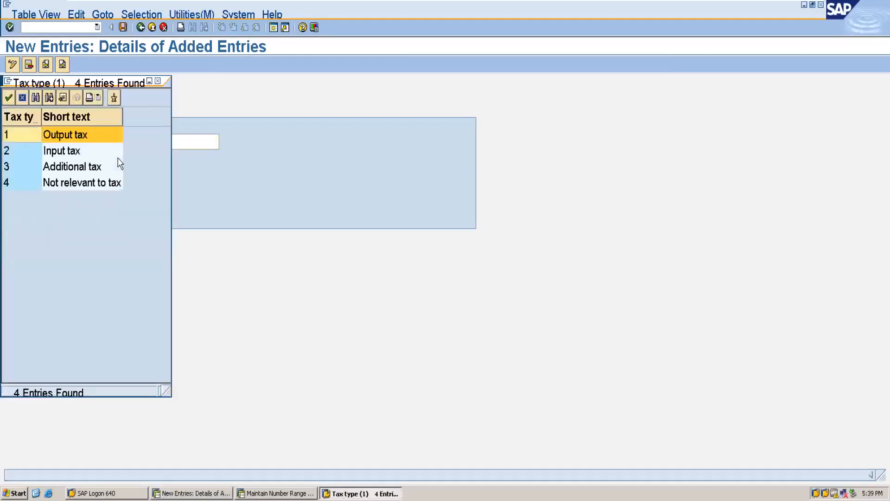
click(77, 151)
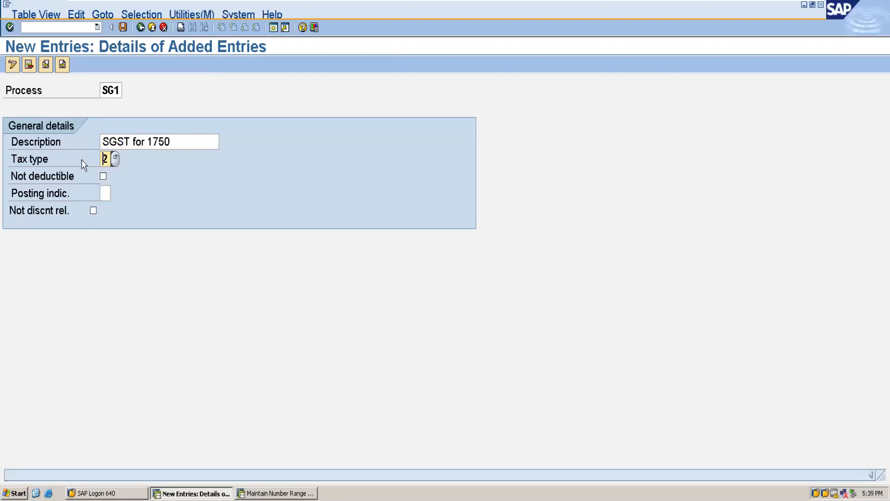
click(105, 192)
click(115, 191)
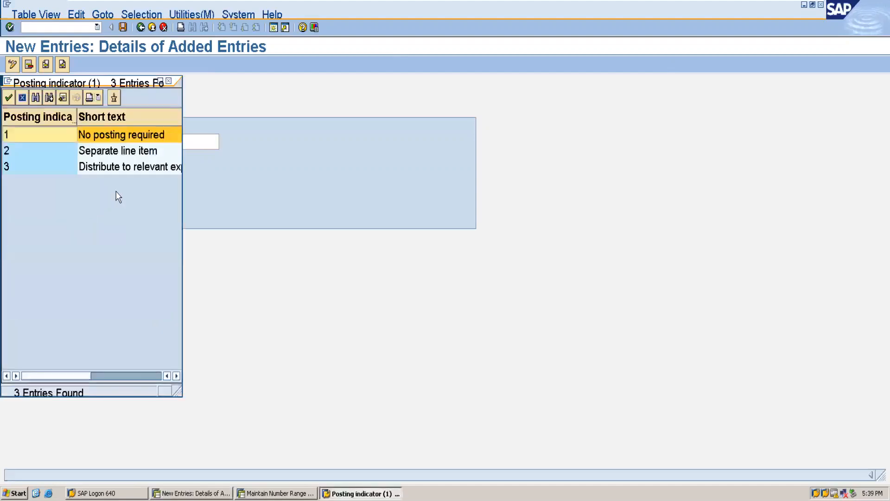
double_click(115, 152)
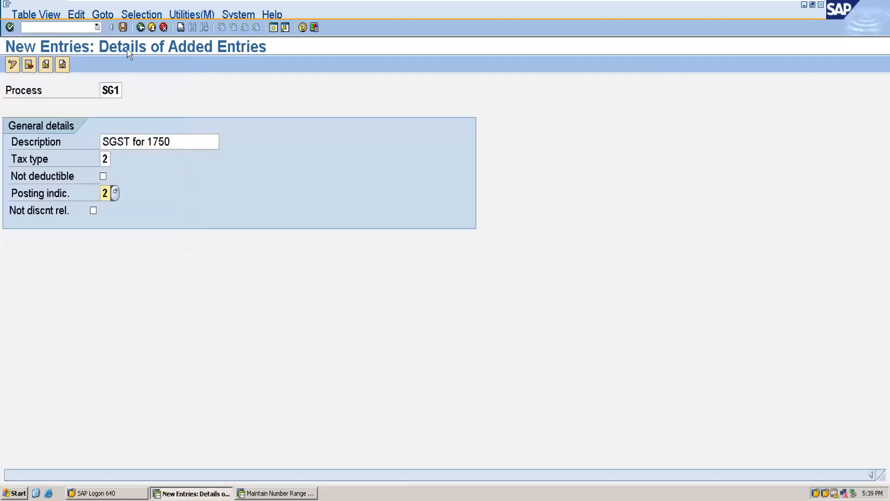
Save the SG1 process under the proposed customizing request and return to the tax processing overview
click(123, 28)
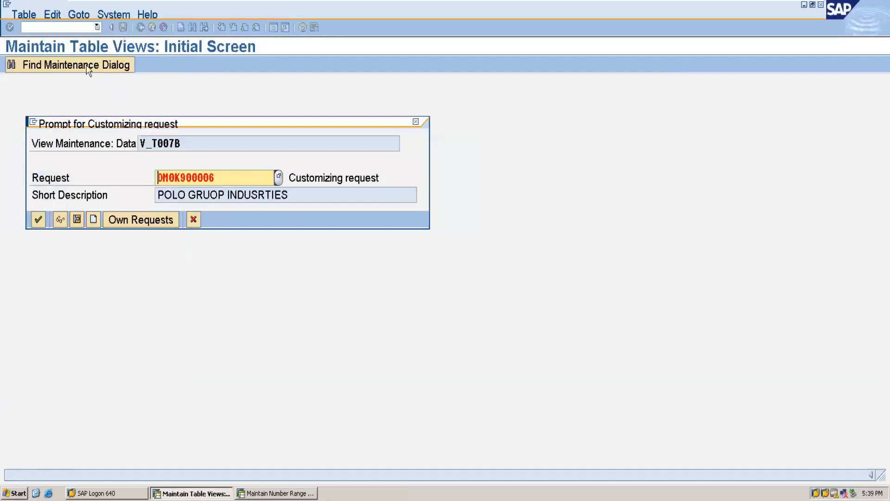
click(39, 219)
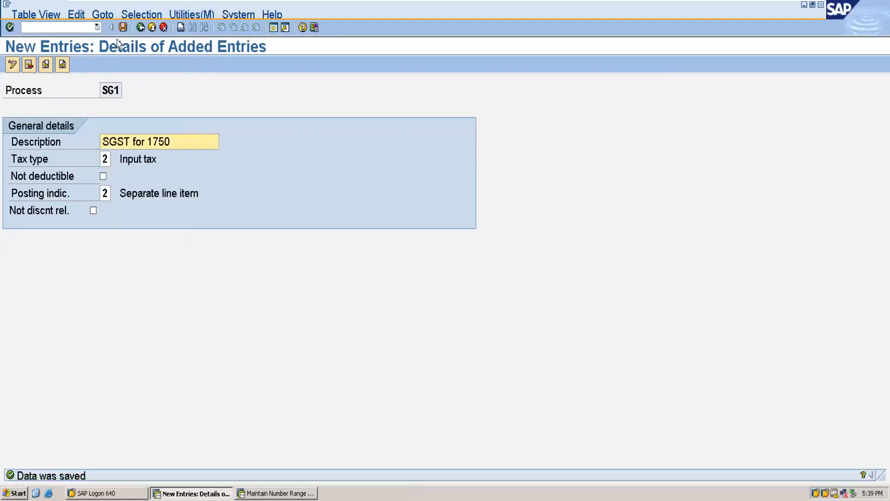
click(140, 28)
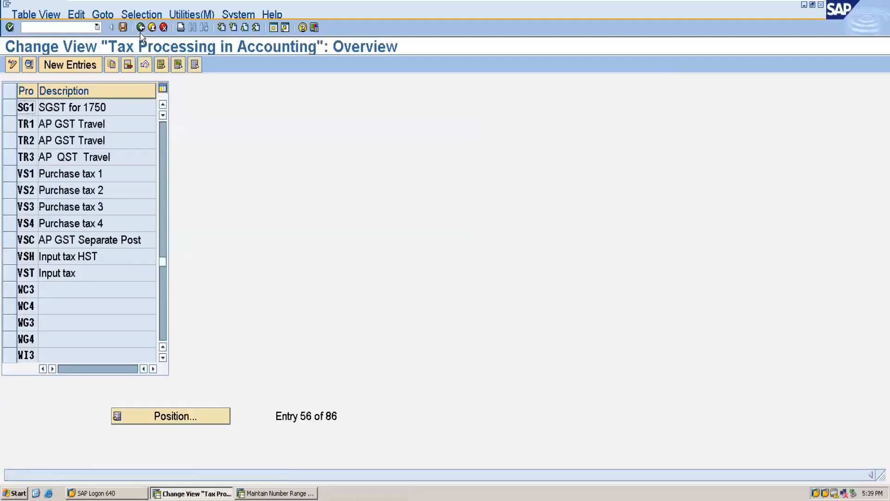
Create a new tax process CG1 with the description "CGST for 1750"
click(71, 65)
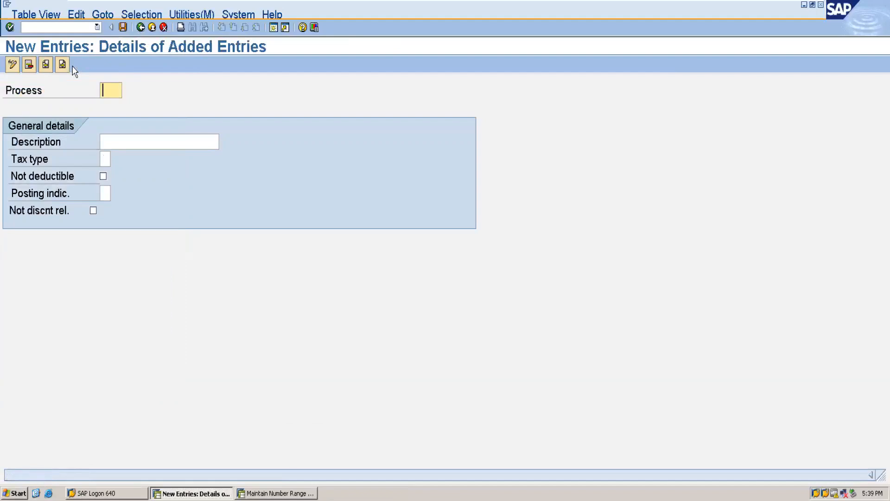
text(cg1)
key(BackSpace)
key(BackSpace)
key(BackSpace)
text(CG1)
click(106, 142)
text(CGST f)
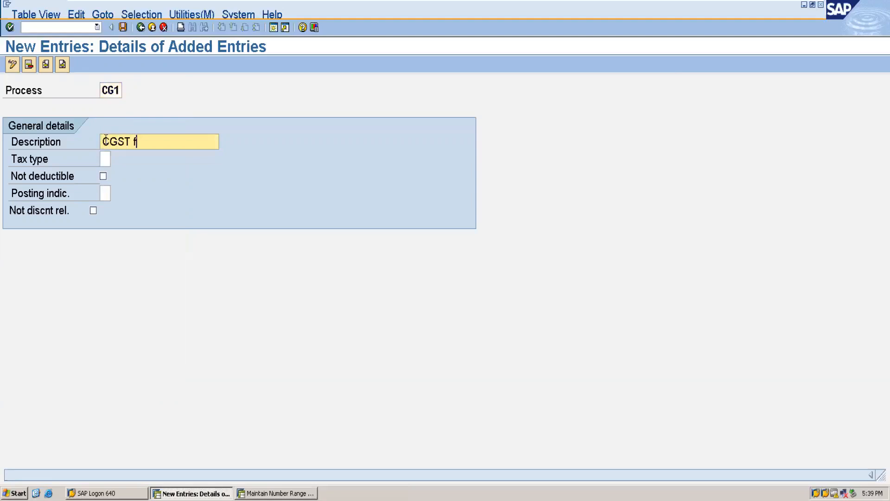
text(or 1750)
Set the CG1 process's tax type to 2 (Input tax)
click(106, 161)
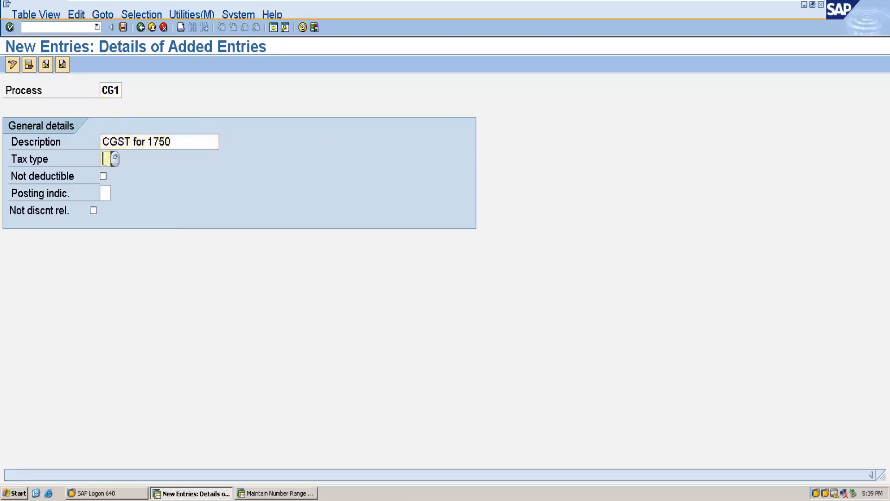
click(115, 160)
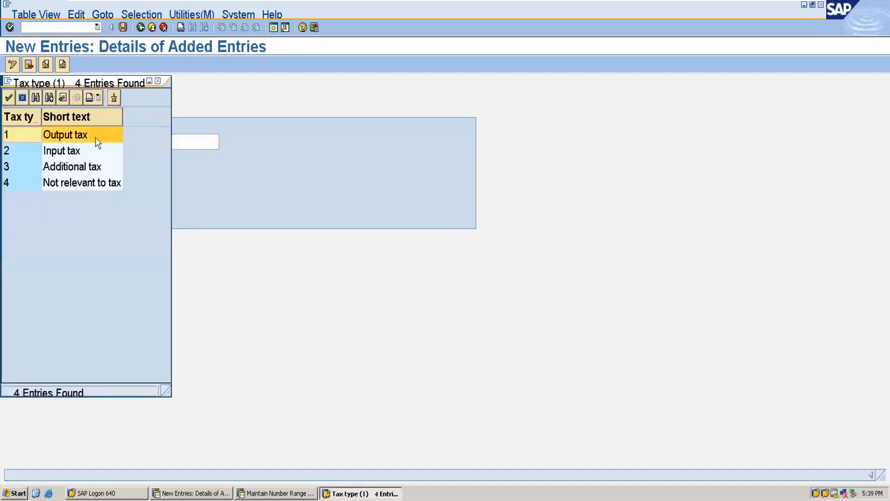
double_click(60, 156)
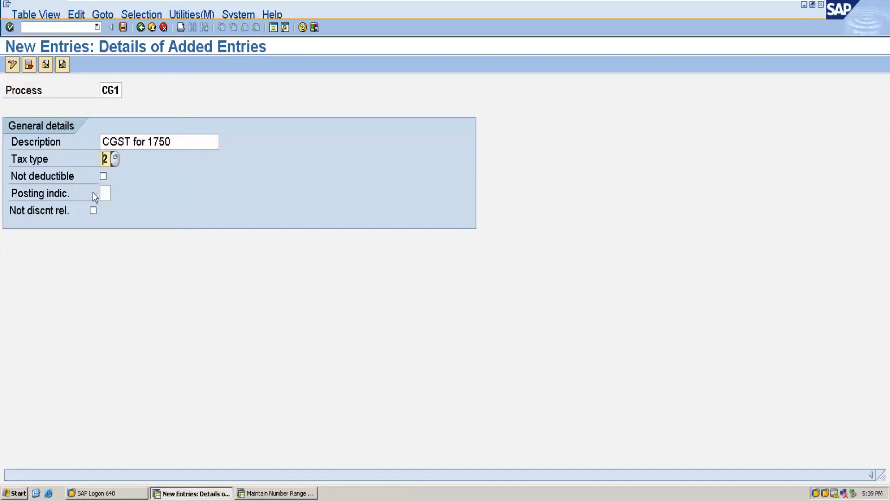
Set the CG1 process's posting indicator to 2 (Separate line item), save it and return to the tax processing overview
click(105, 194)
click(116, 193)
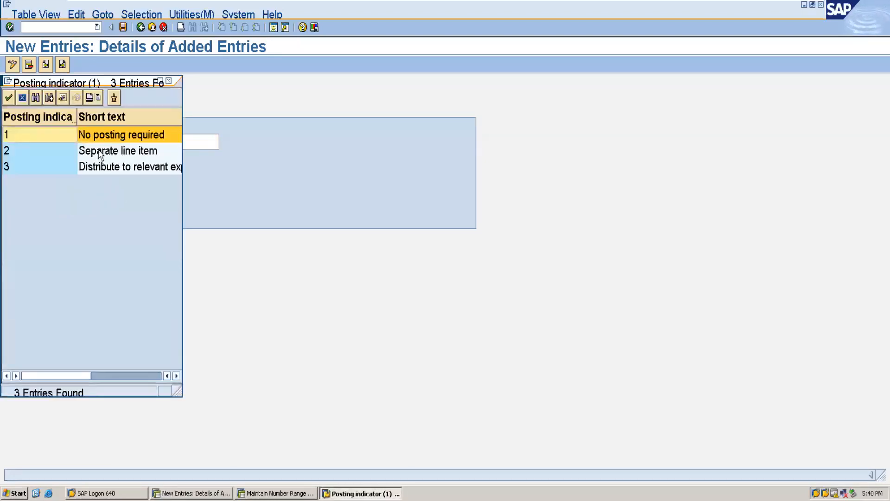
text(2)
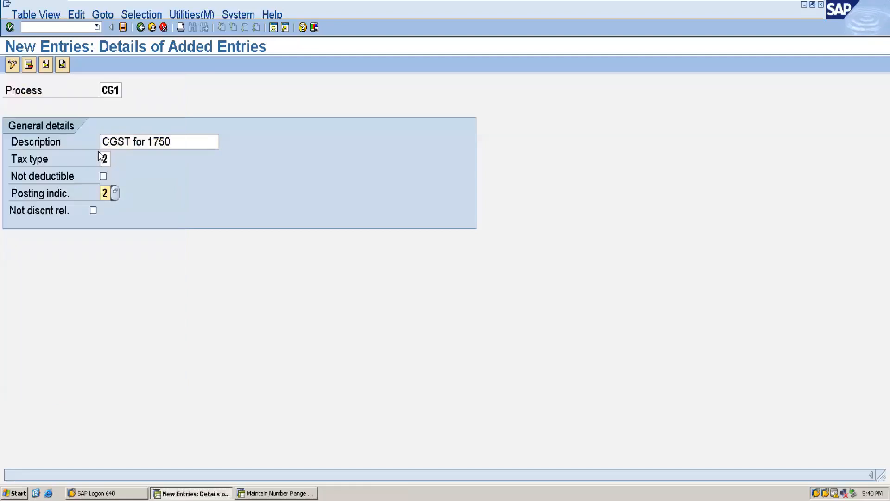
click(126, 30)
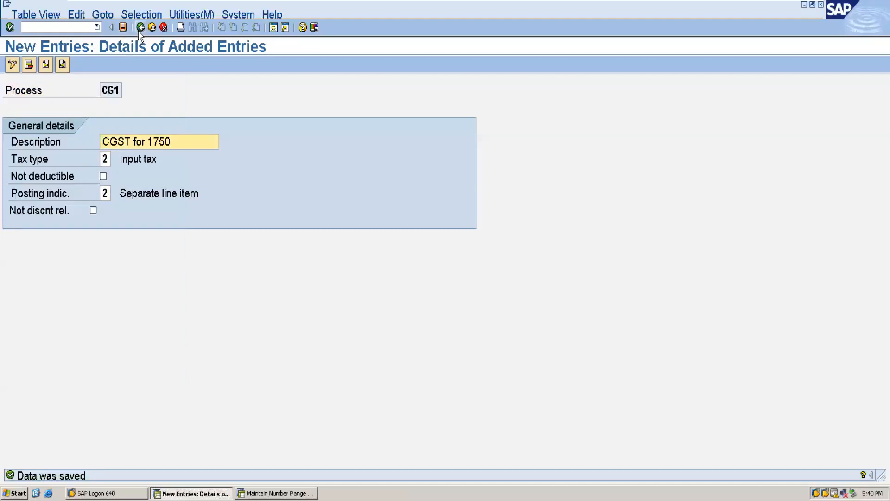
click(140, 28)
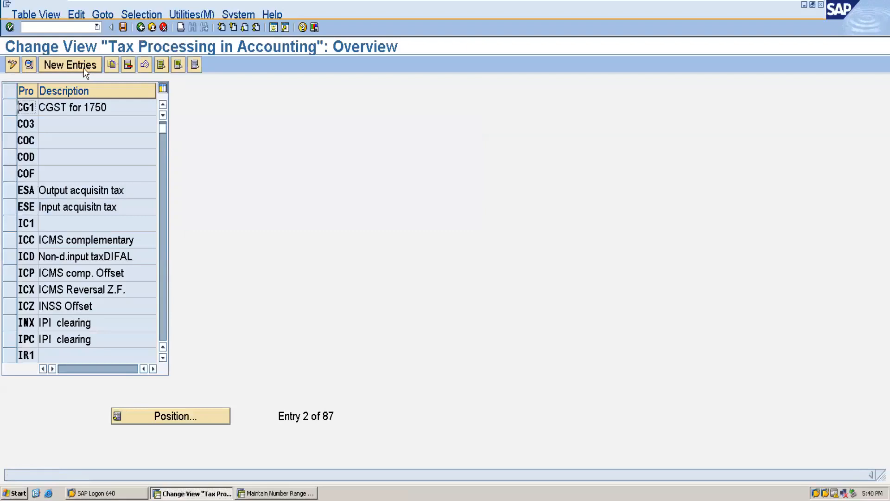
Create a new tax process IG1 with description "IGST for 1750", tax type 2 (Input tax) and posting indicator 2 (Separate line item)
click(84, 67)
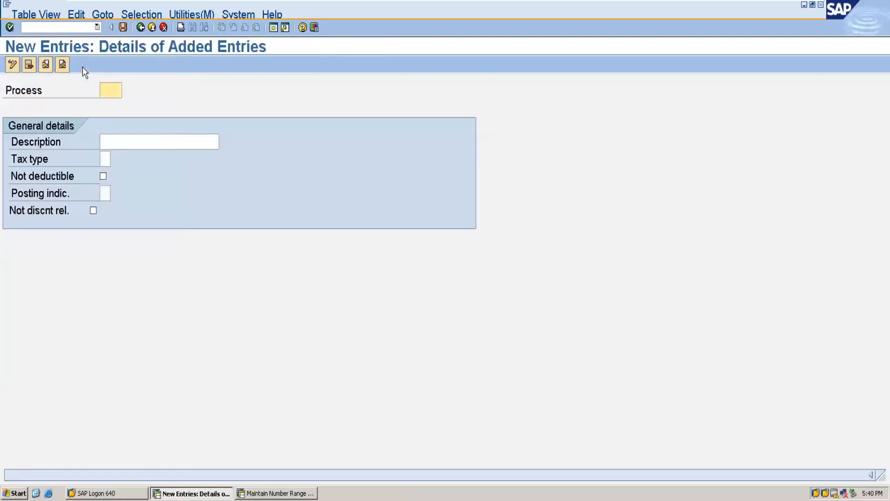
text(IG1)
click(122, 145)
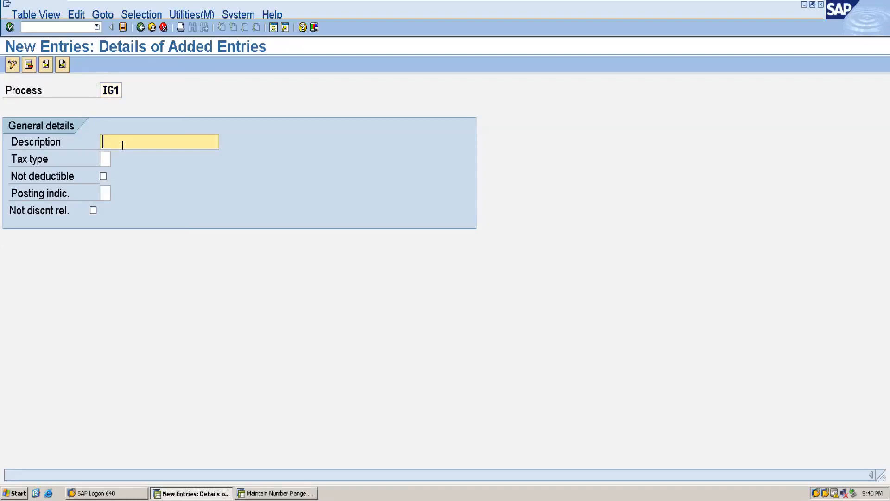
text(IGST for 1750)
click(109, 160)
text(2)
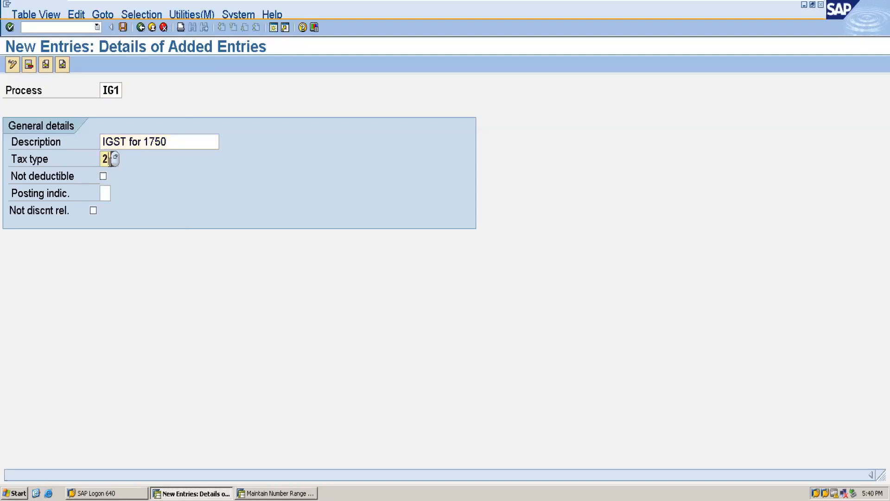
click(104, 195)
text(2)
Save the IG1 process and return to its entry in the tax processing overview
click(123, 27)
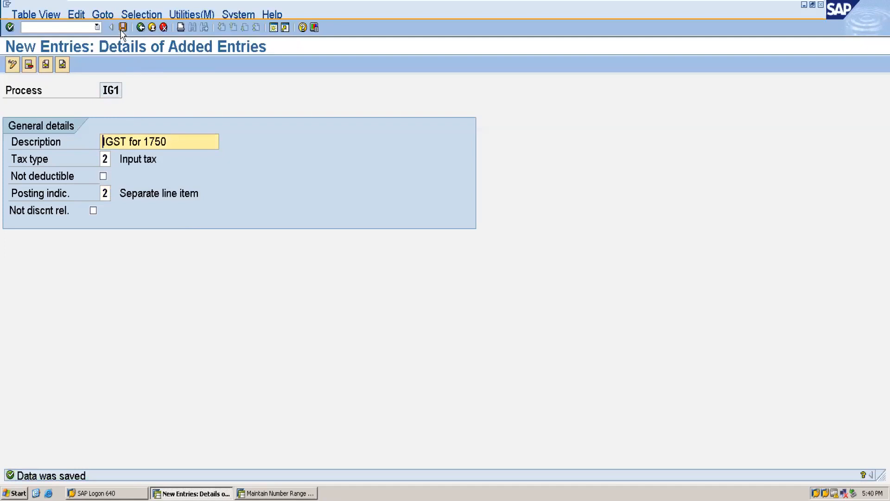
click(140, 27)
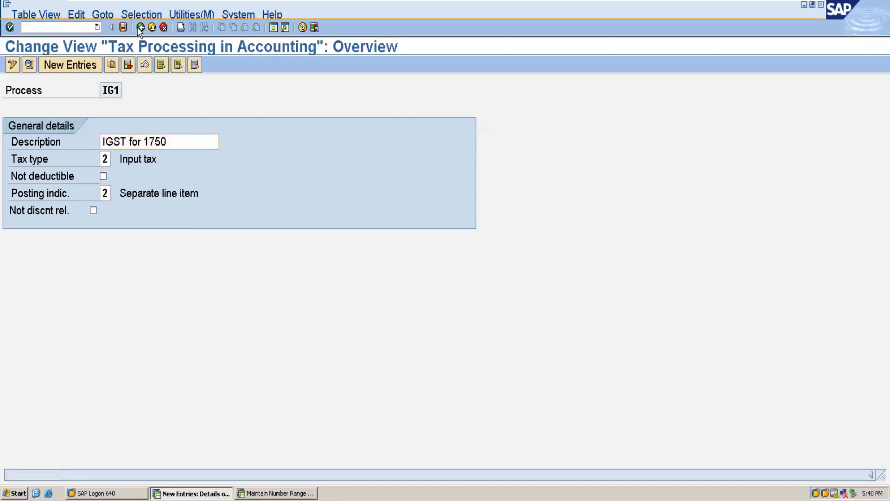
click(162, 66)
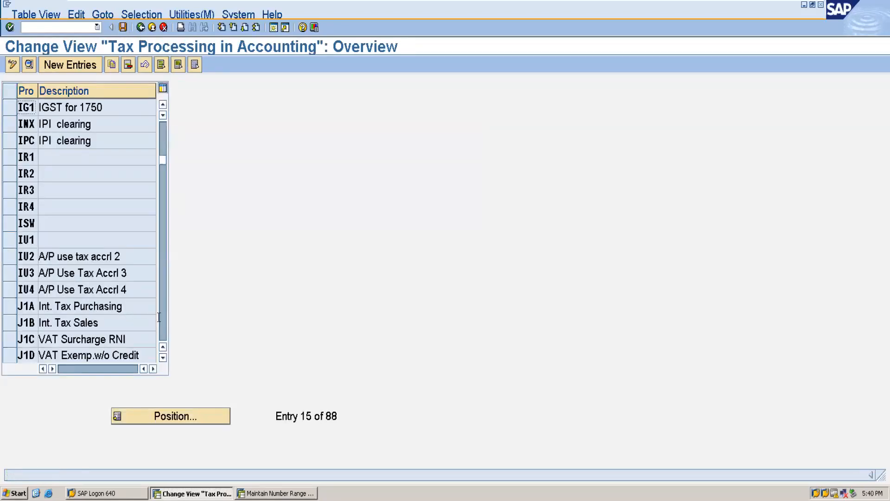
click(164, 105)
click(163, 105)
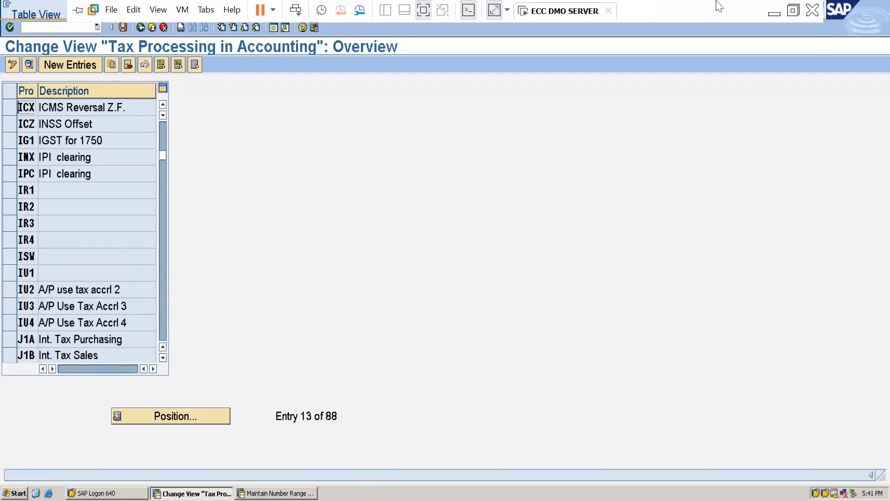
Switch to the Excel workbook Book3 and enter the heading "Account keys" in cell C10 of Sheet4
click(772, 4)
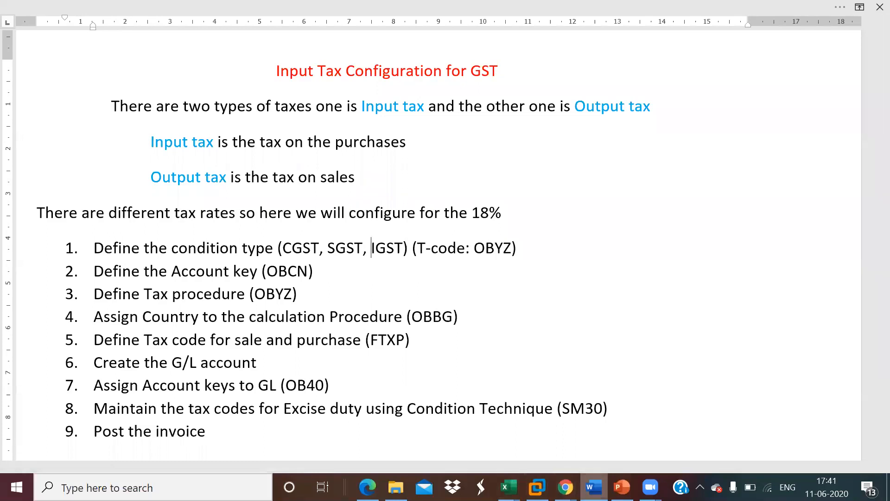
mouse_move(509, 487)
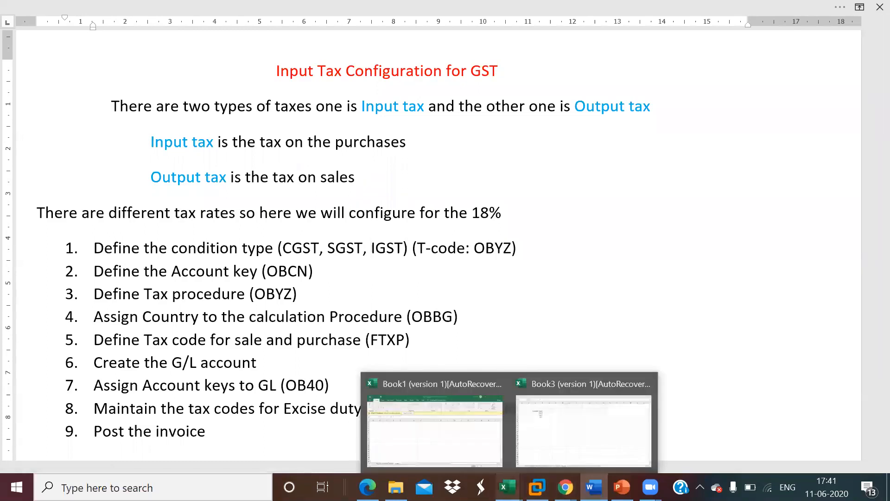
click(586, 443)
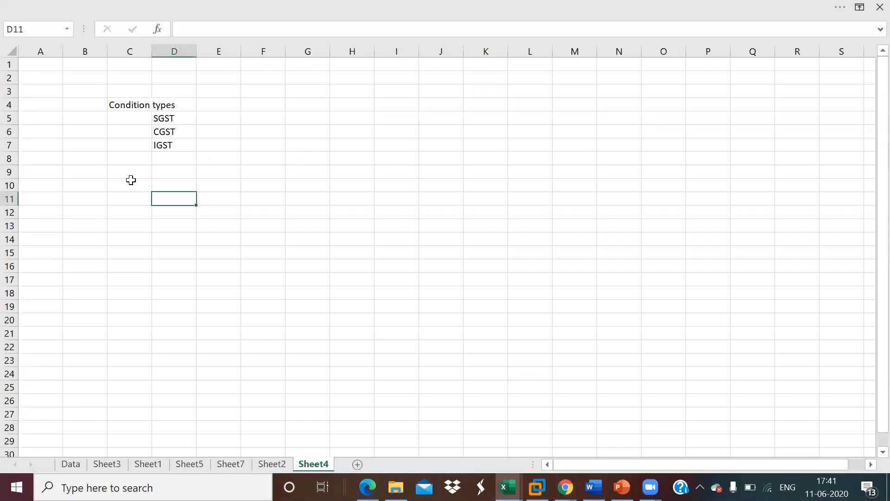
click(130, 180)
text(Accoun)
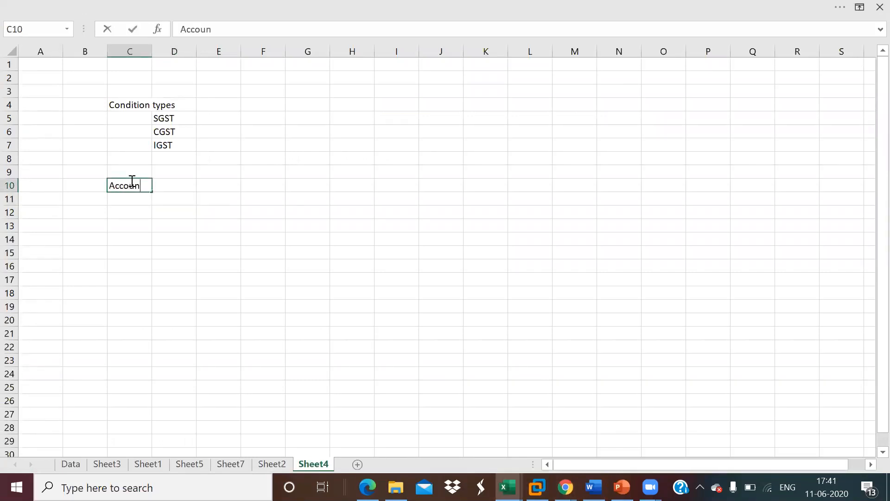
text(t keys)
List the account keys SG1, CG1 and IG1 in cells D11 to D13 under the Account keys heading
click(182, 193)
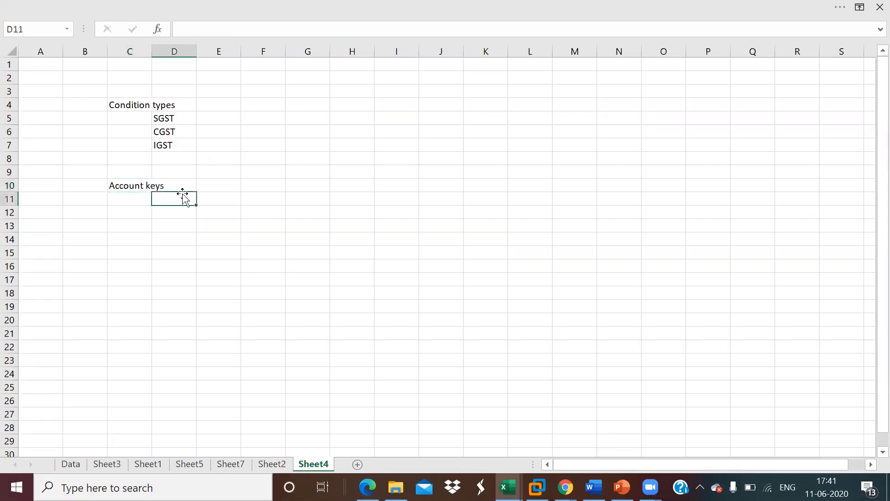
text(s)
text(SG1)
key(Return)
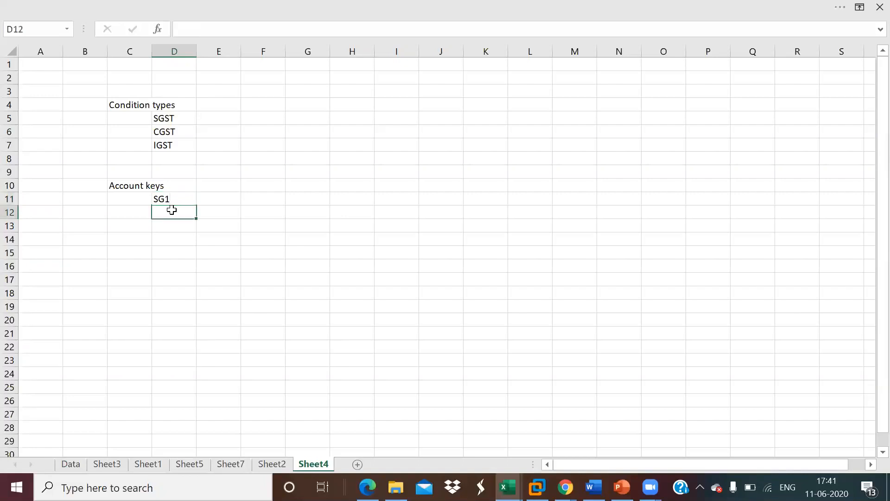
text(CG1)
click(173, 228)
text(IG1)
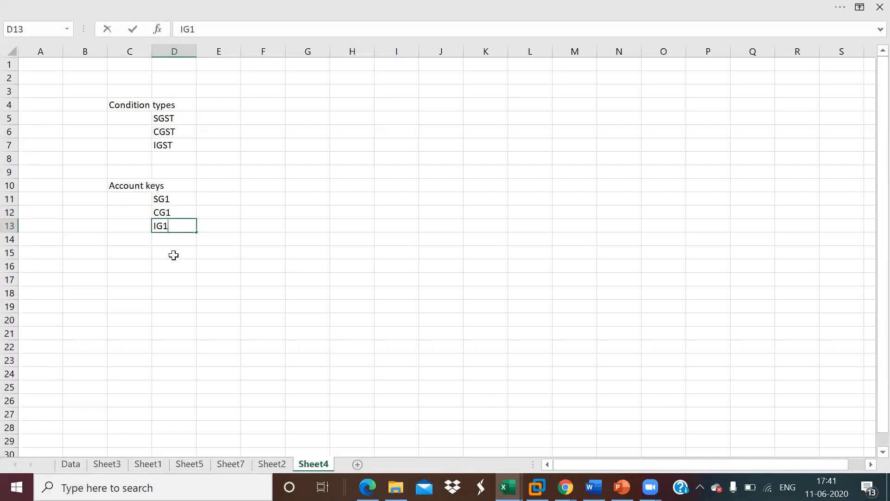
Enter "Tax procedure" in C15, widen column C to fit it, and enter ABCIN in D15
click(135, 252)
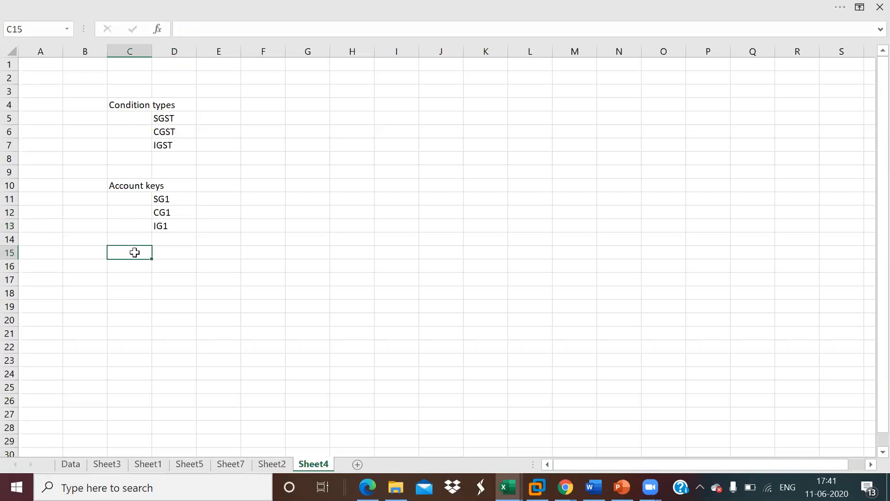
text(Tax proce)
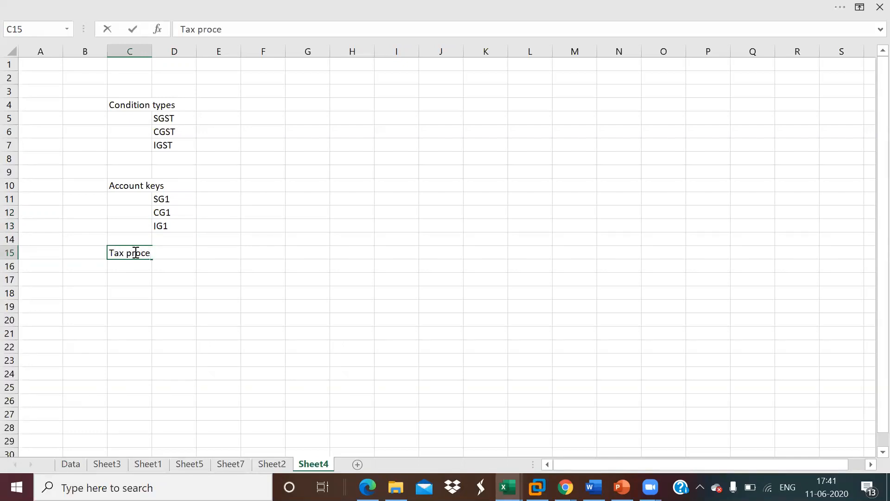
text(dure)
click(213, 257)
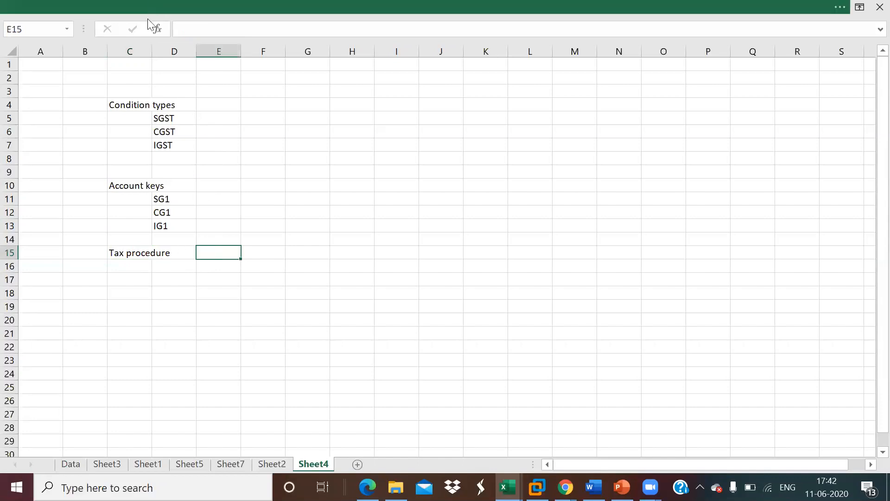
drag(152, 52, 182, 52)
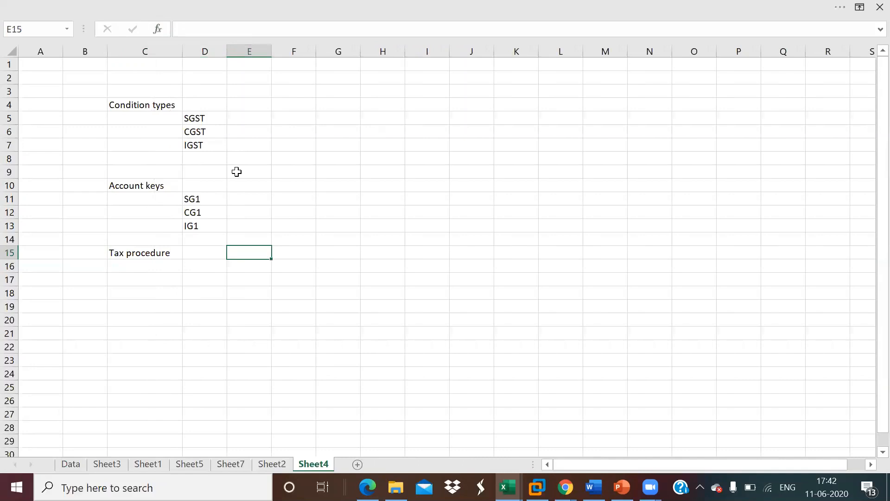
click(206, 251)
text(ABCIN)
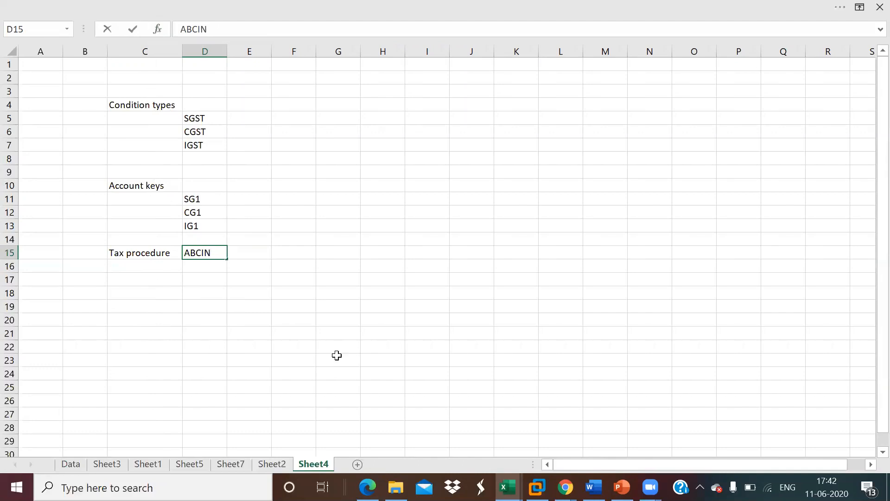
Switch back to SAP and open the Define Procedures activity of Check Calculation Procedure in the implementation guide
mouse_move(537, 487)
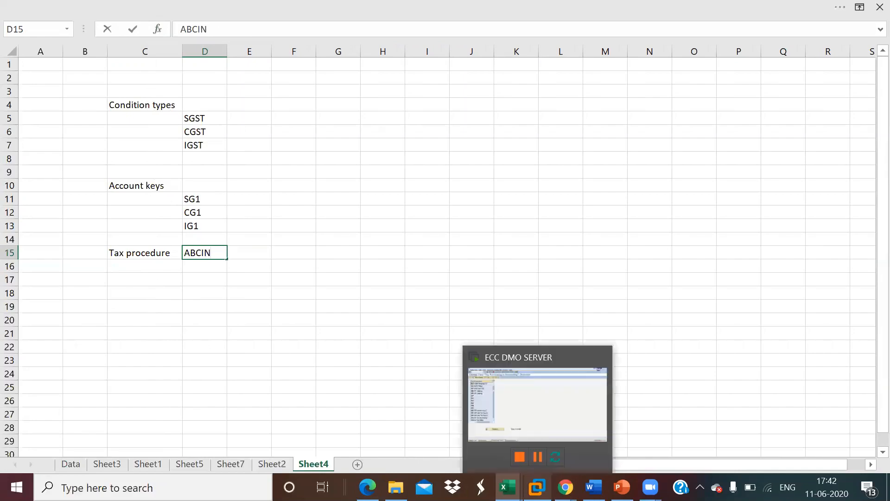
click(533, 420)
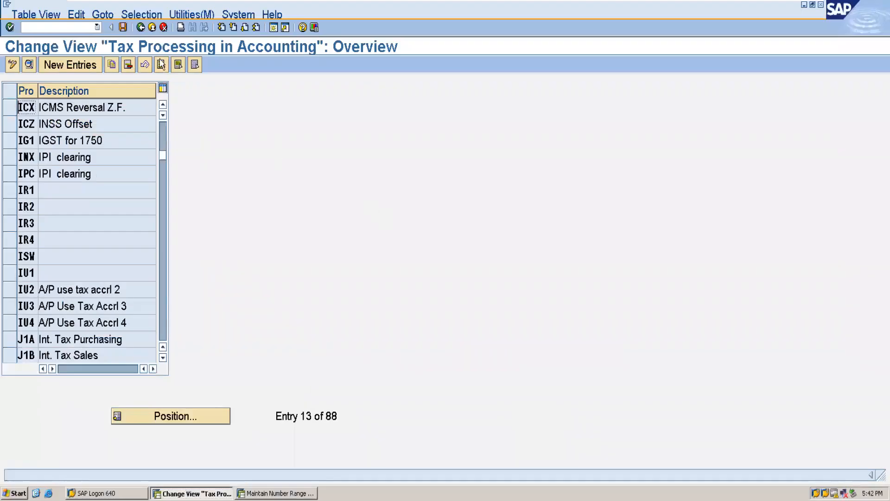
click(142, 29)
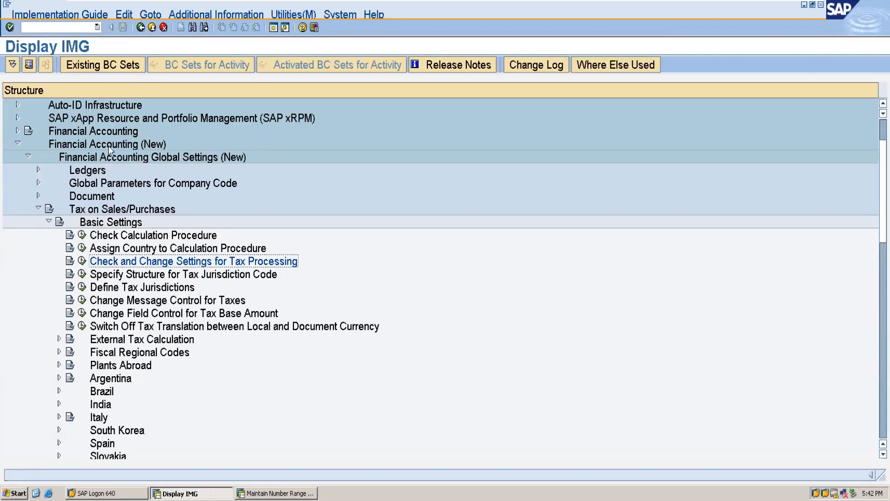
click(82, 236)
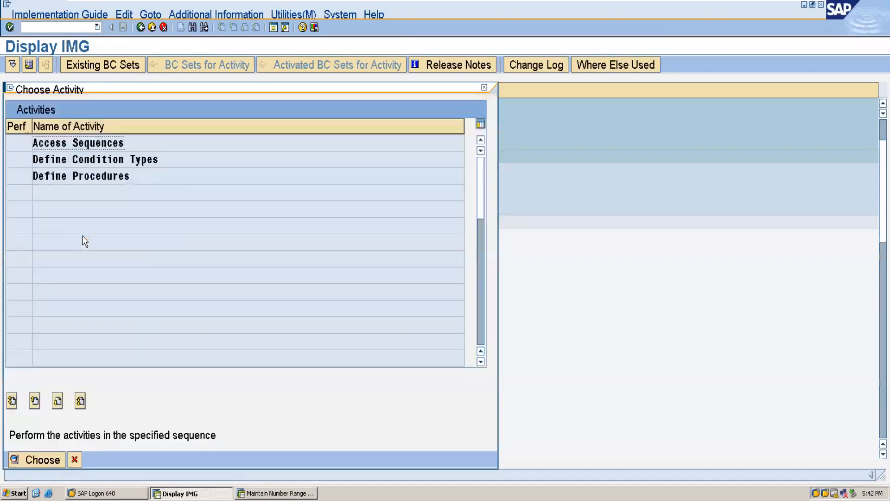
double_click(63, 182)
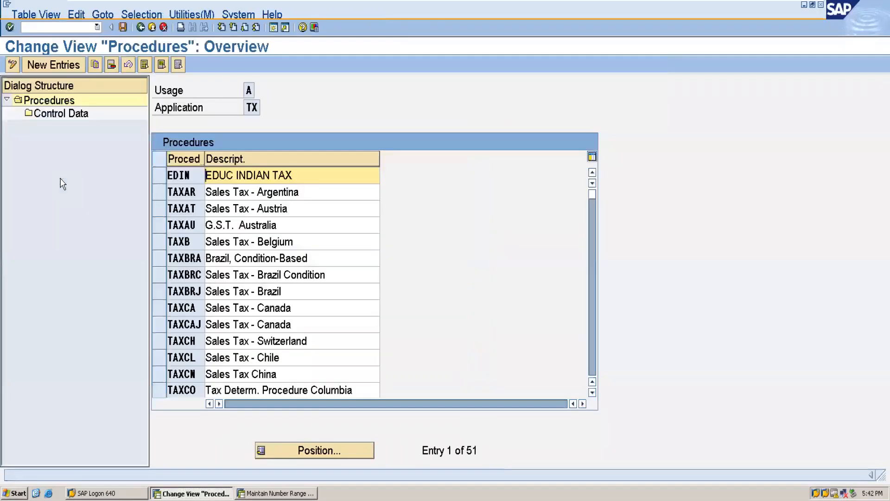
Look up the TAXIN procedure in the procedures overview
click(299, 453)
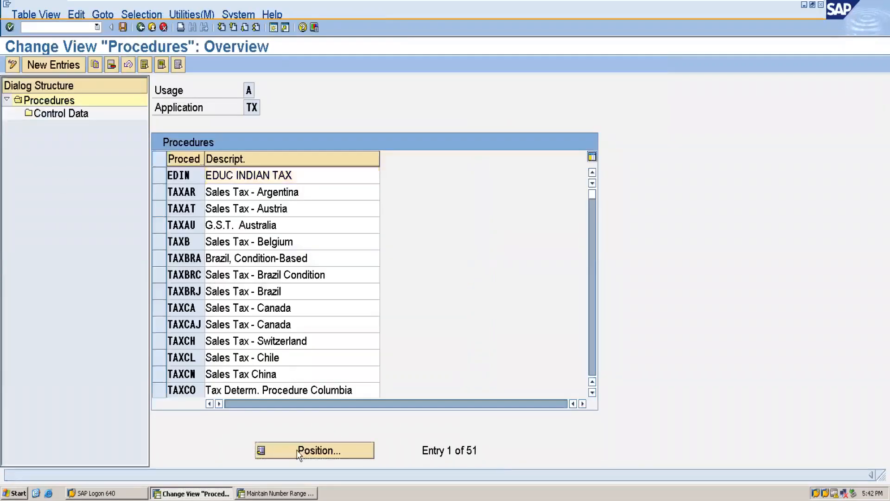
text(taxin)
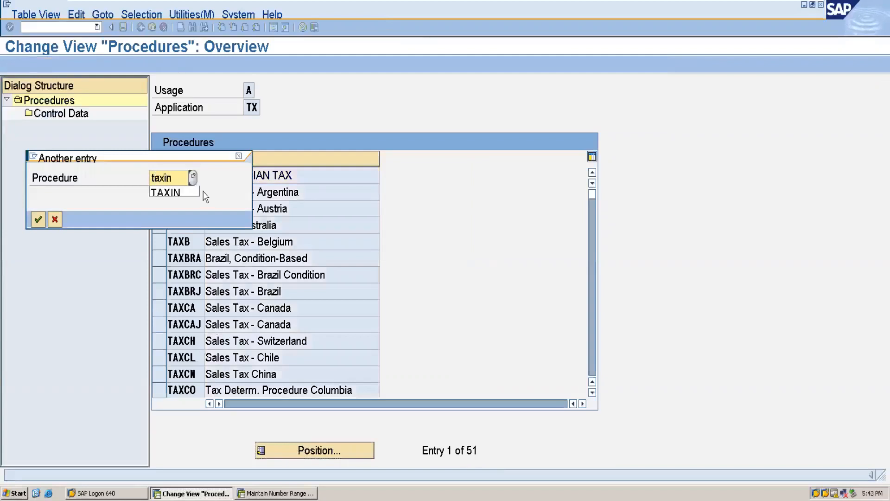
key(Return)
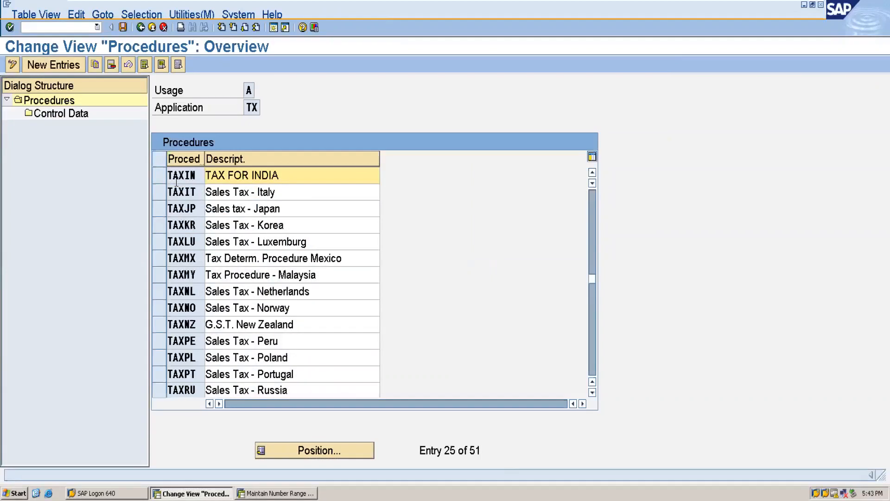
Add a new tax calculation procedure entry with the key ABCIN
click(41, 64)
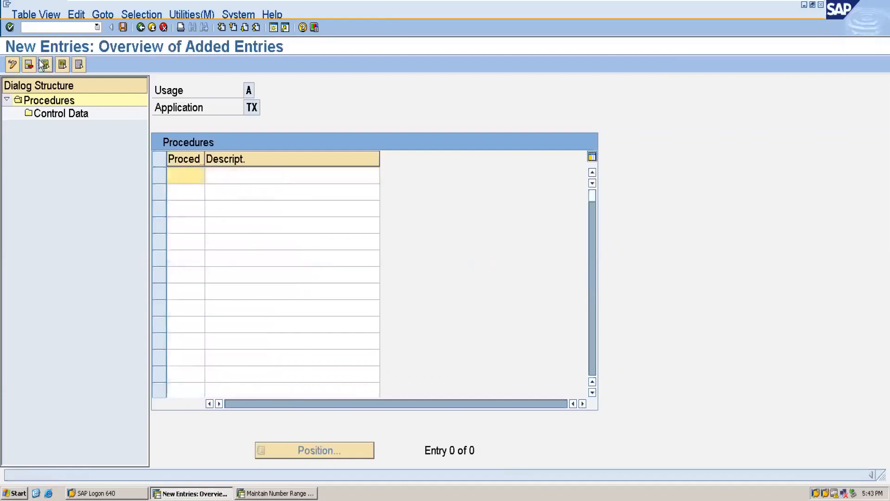
text(s)
key(BackSpace)
text(ABCIN)
click(225, 186)
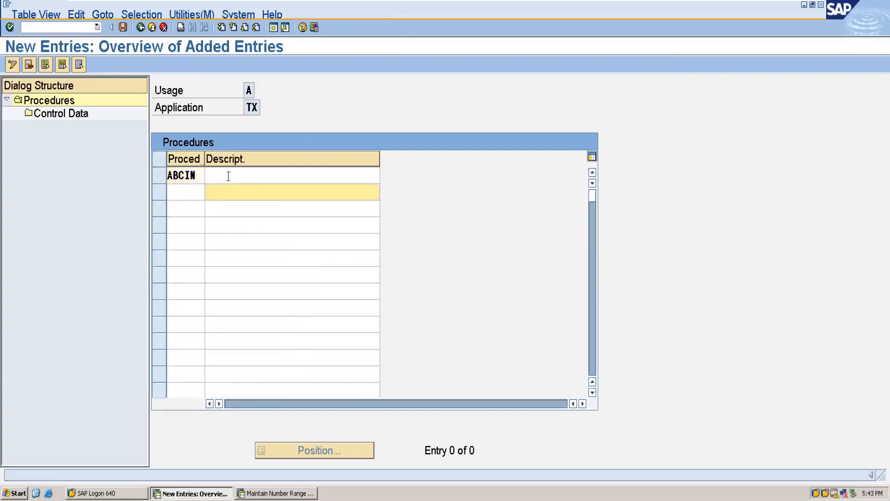
Describe the ABCIN procedure as "ABC Indian Tax" and go to its Control Data
click(229, 176)
text(ABC)
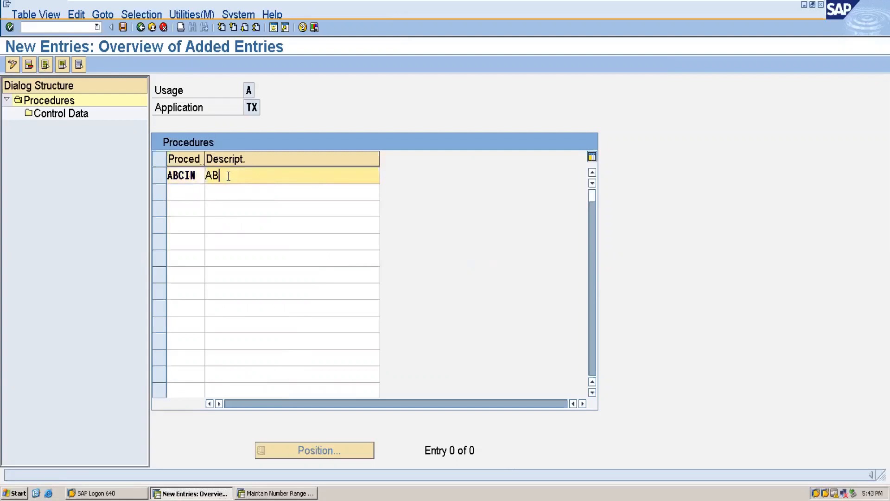
text(Indian tax)
click(233, 175)
key(BackSpace)
text(I)
key(Delete)
key(Delete)
text(ndian Tax)
click(80, 121)
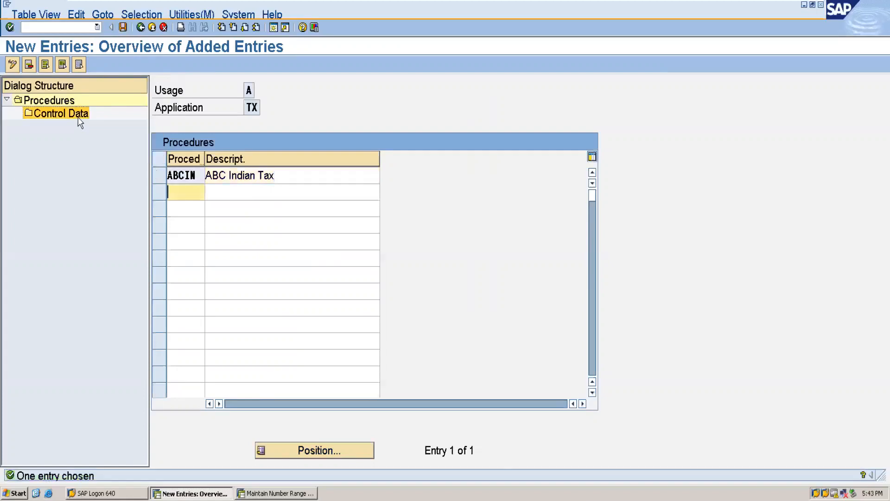
Open the Control Data of the ABCIN procedure and start adding new entries
click(159, 175)
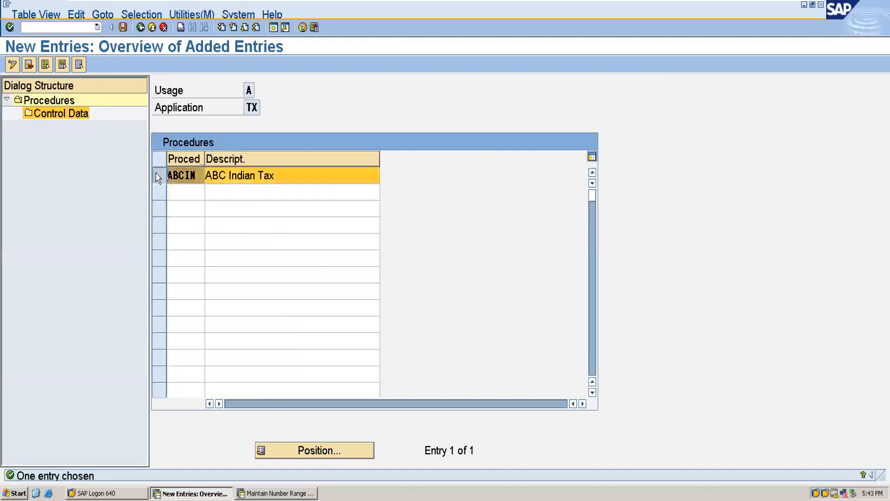
double_click(47, 113)
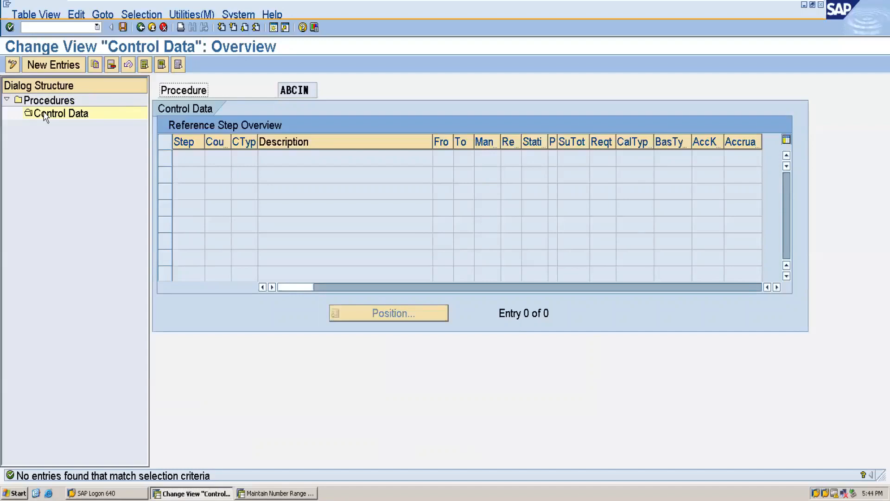
click(69, 69)
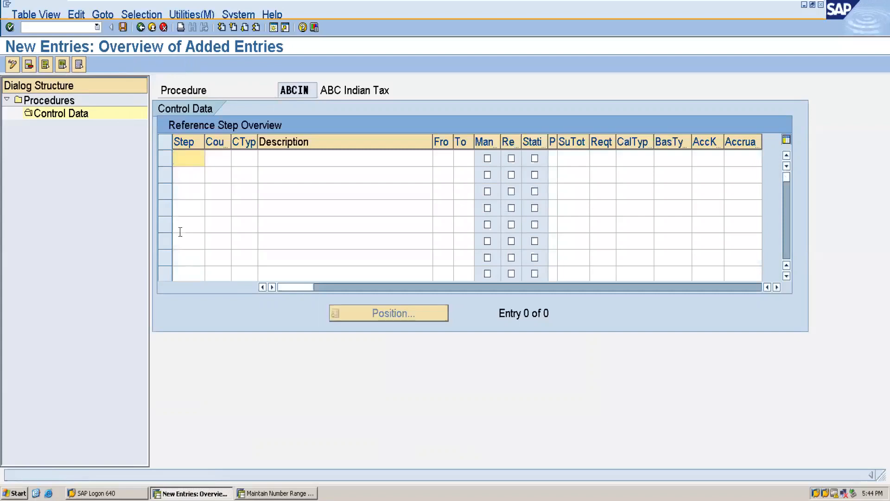
Add step 10 with the Base Amount condition type BASB, picked from the list of condition types
text(10)
click(250, 159)
click(262, 158)
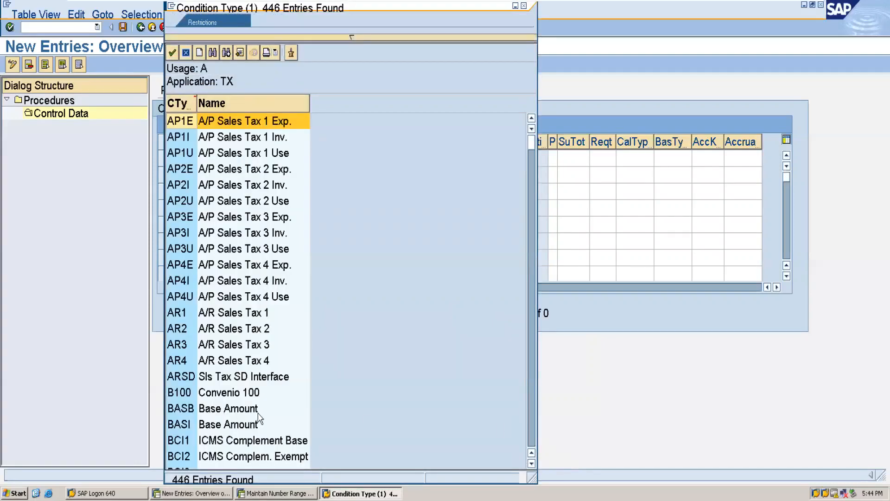
double_click(193, 412)
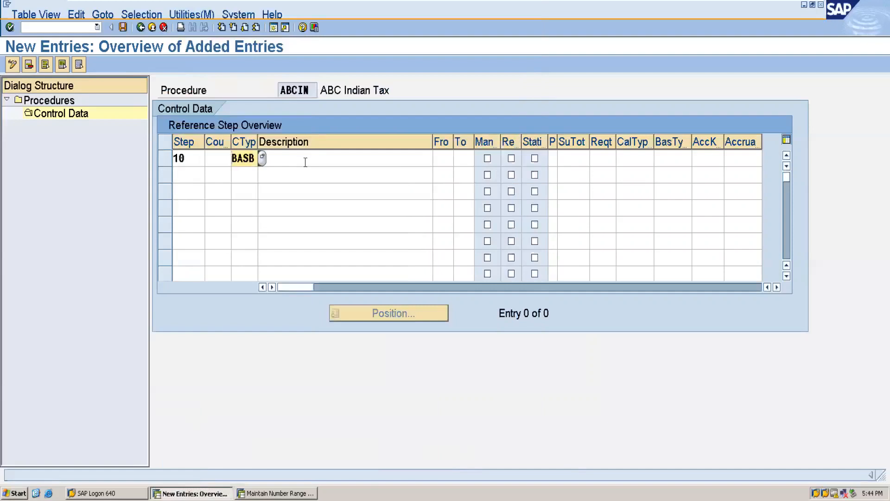
key(Return)
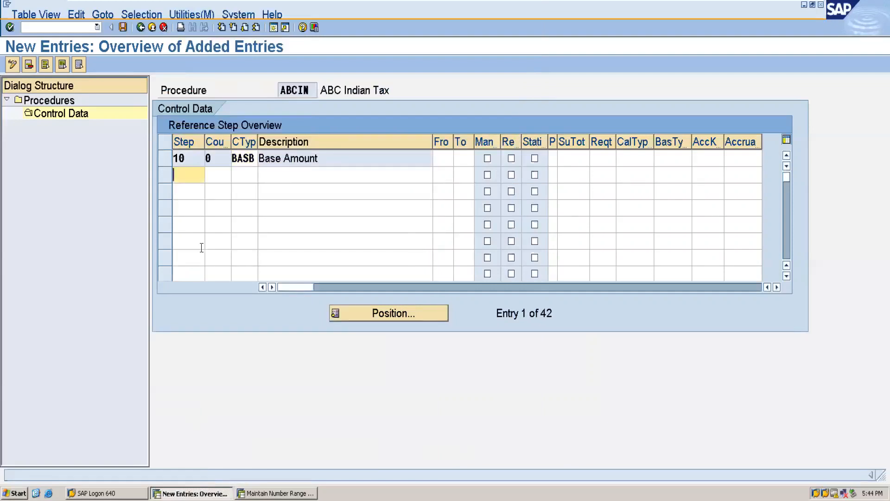
Add step 20 with condition type SGST to the ABCIN control data
text(20)
click(247, 175)
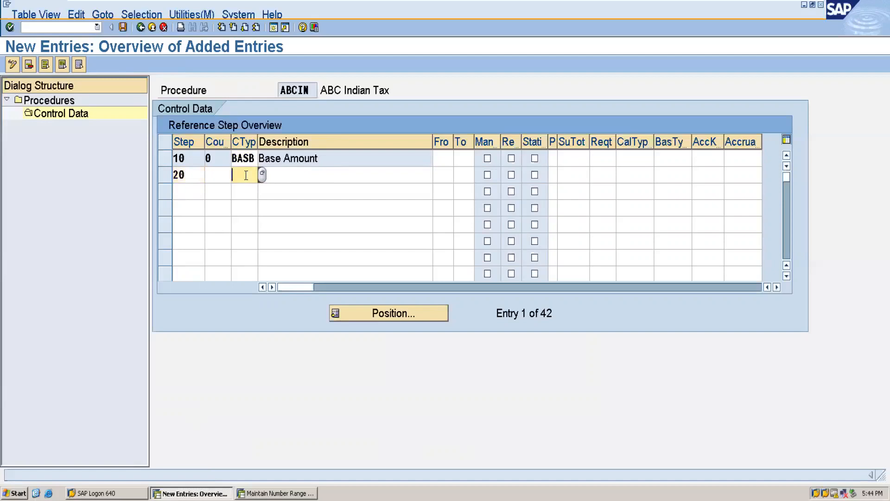
text(SGST)
mouse_move(702, 6)
key(Tab)
key(Return)
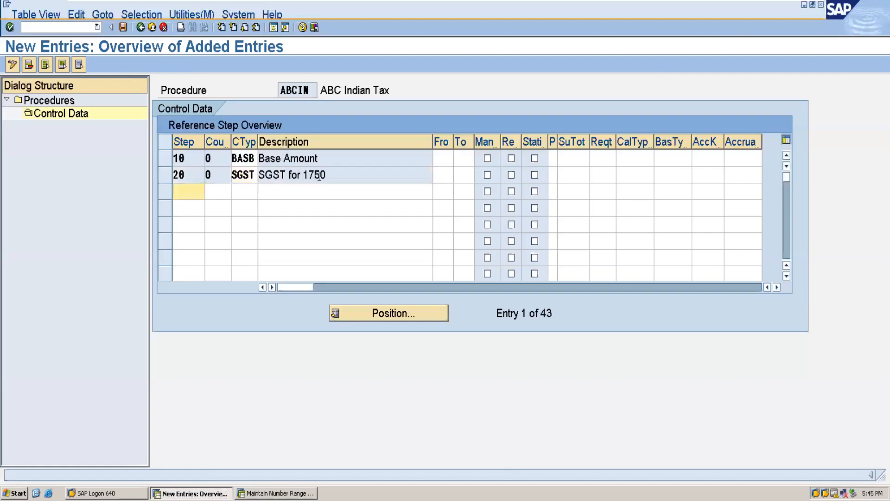
Add step 30 with condition type CGST to the ABCIN control data
text(30)
click(244, 192)
text(CGST)
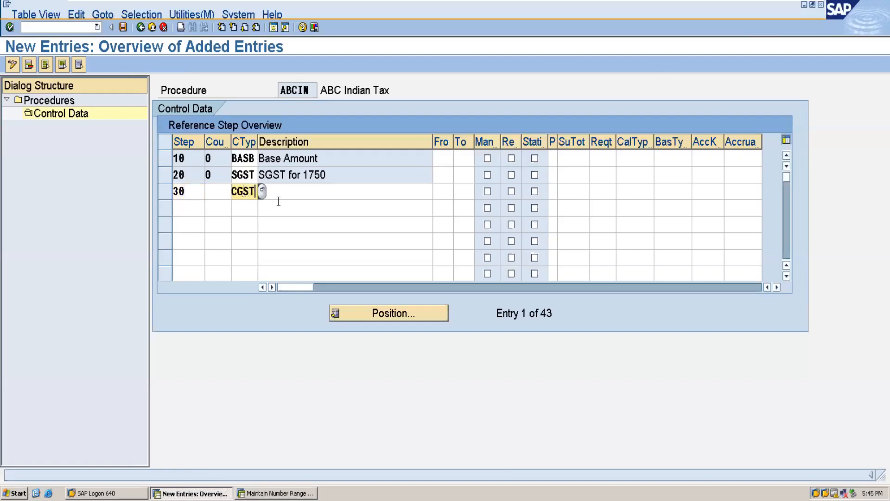
key(Return)
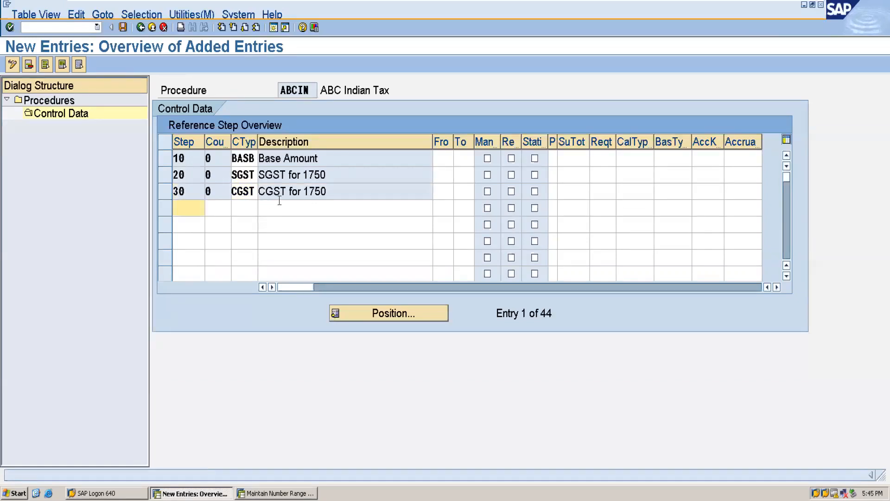
Add step 40 with condition type IGST to the ABCIN control data
text(40)
click(245, 208)
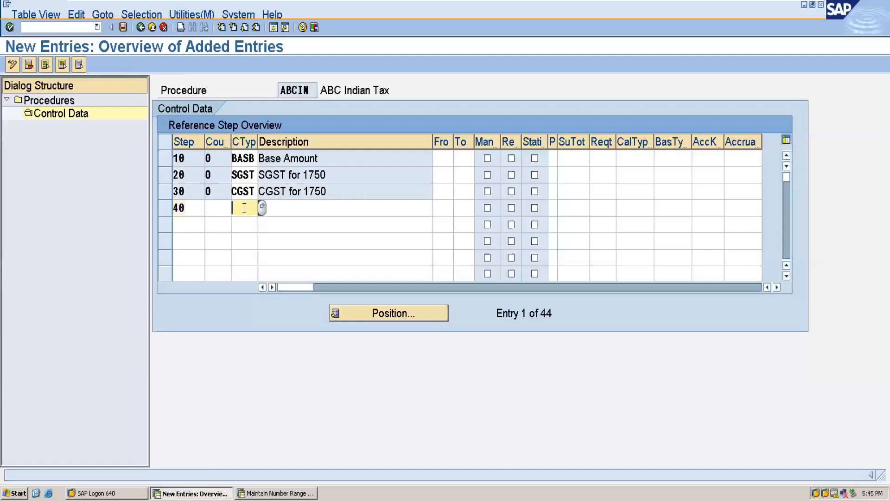
text(IGST)
key(Return)
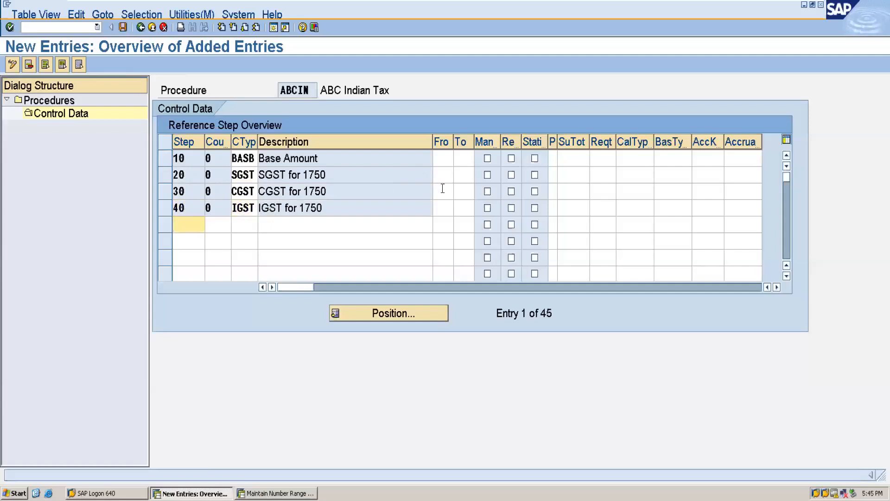
Set the From step to 10 for SGST, CGST and IGST, and save the procedure under the proposed customizing request
click(447, 178)
text(10)
click(441, 191)
text(10)
click(440, 210)
text(10)
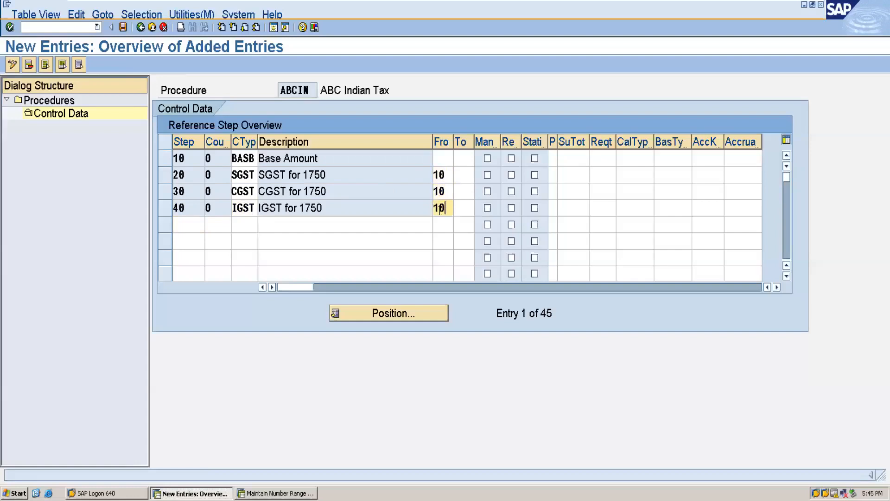
click(123, 27)
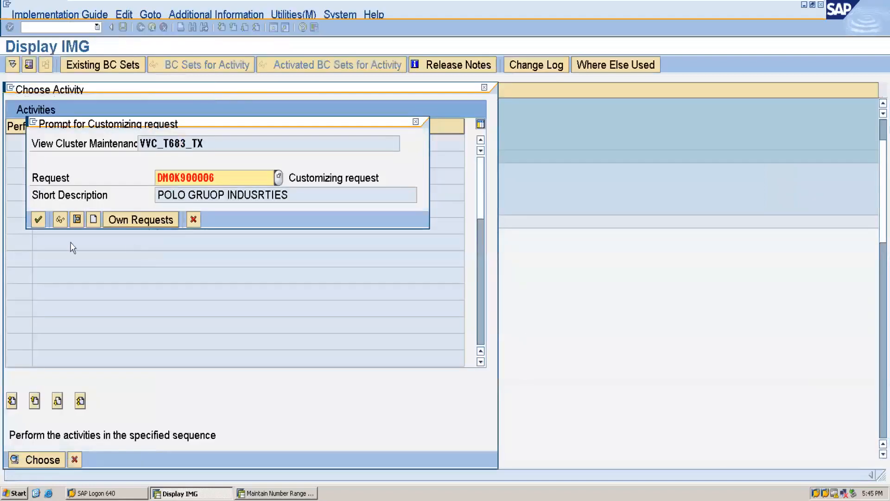
click(39, 220)
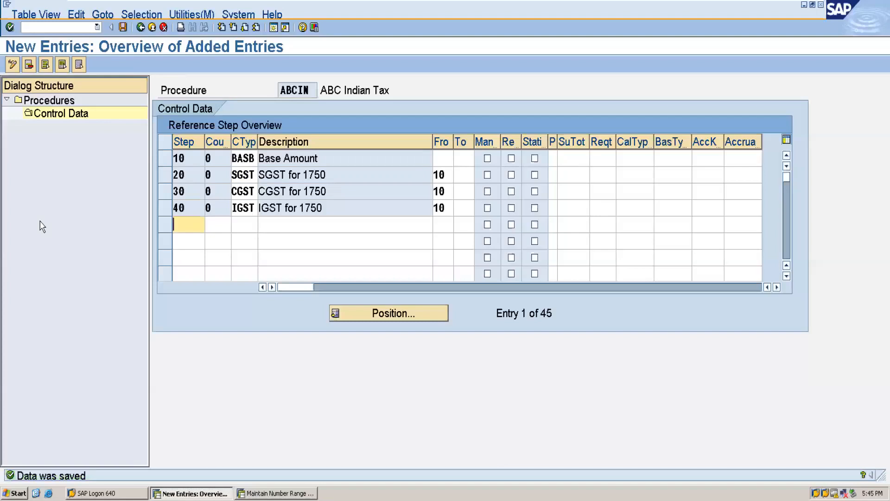
Look up the account key names in the Excel notes and return to the SGST row's account key in SAP
click(699, 158)
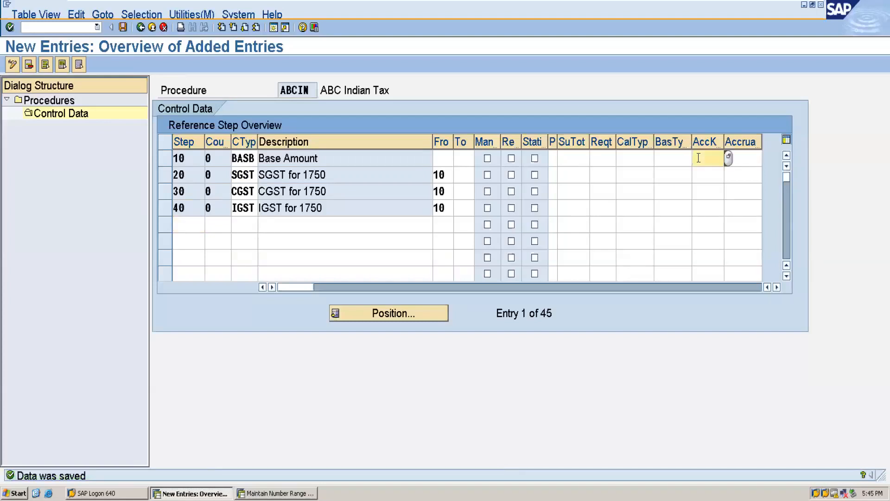
click(703, 172)
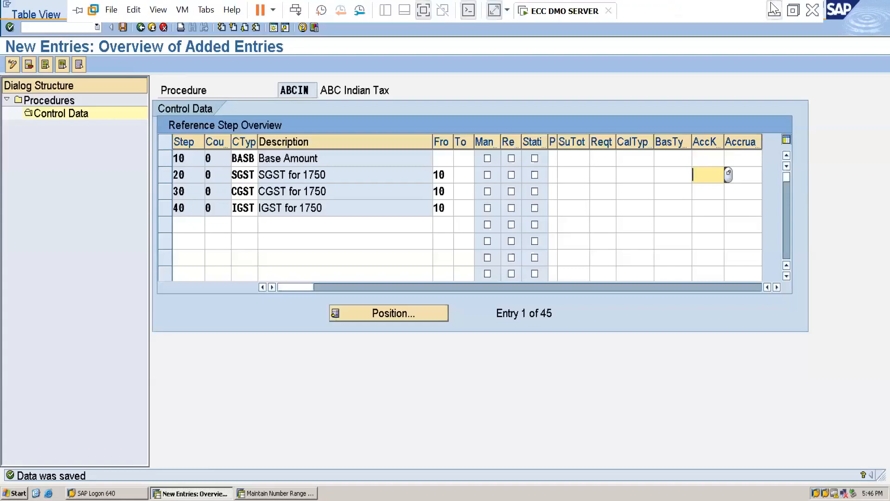
click(774, 9)
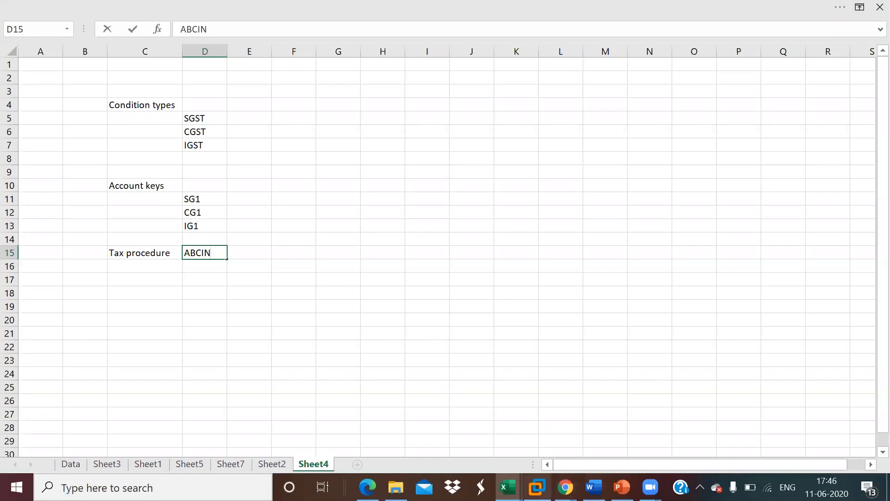
mouse_move(537, 487)
click(579, 382)
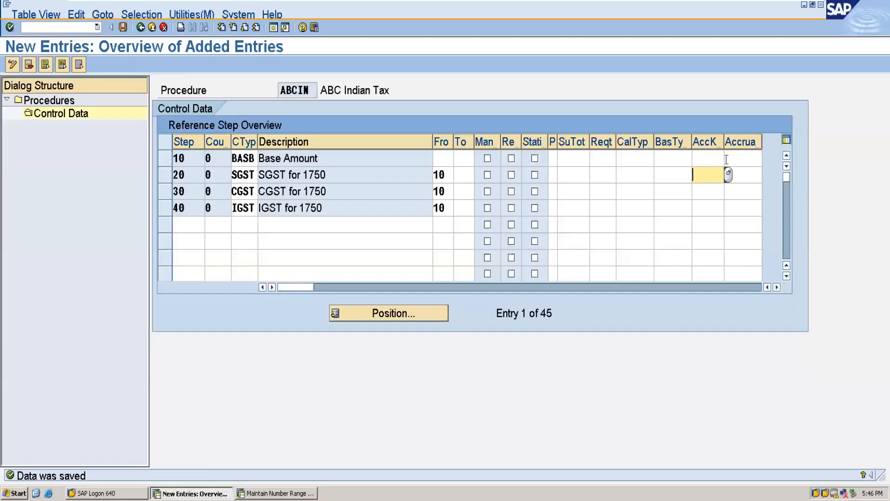
Assign account keys SG1, CG1 and IG1 to the SGST, CGST and IGST steps respectively, and save the control data
text(SG1)
click(703, 191)
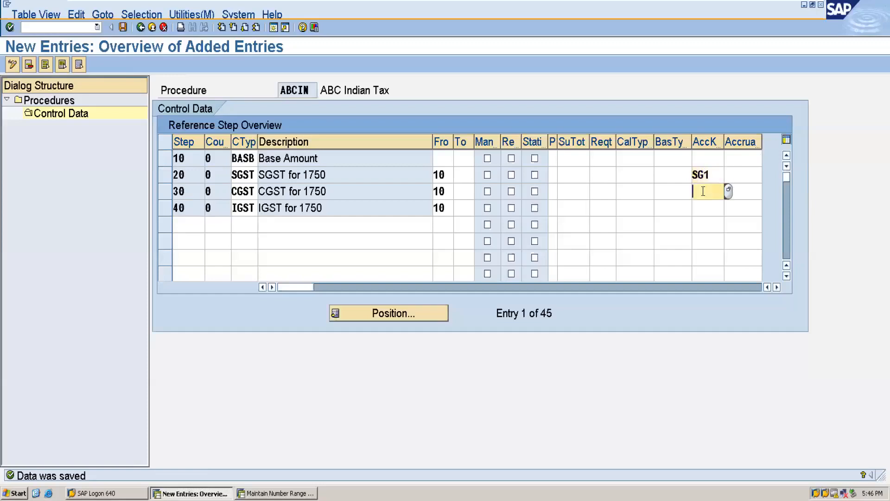
text(CG1)
click(701, 207)
text(IG1)
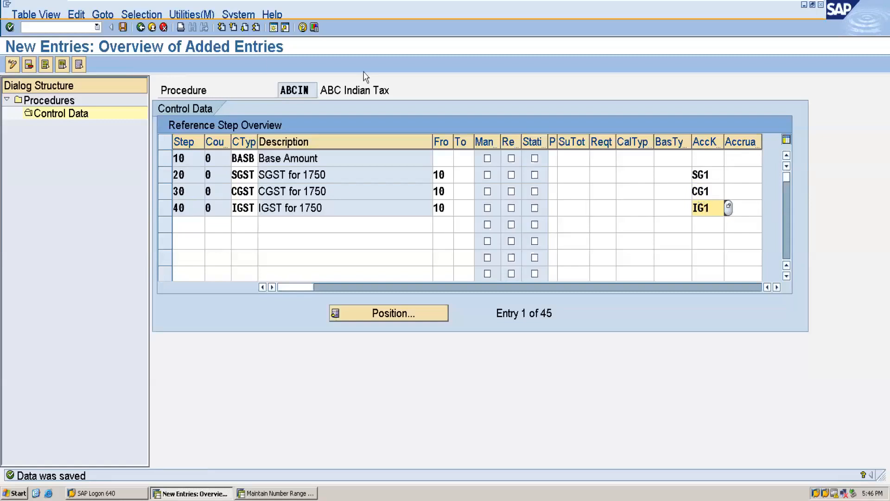
click(129, 34)
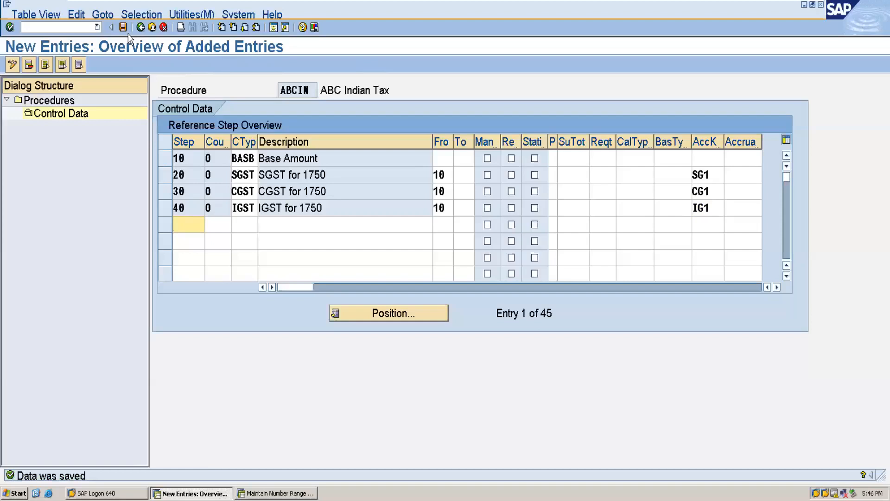
Switch to the Word document to review the list of GST configuration steps, and return to SAP
mouse_move(462, 5)
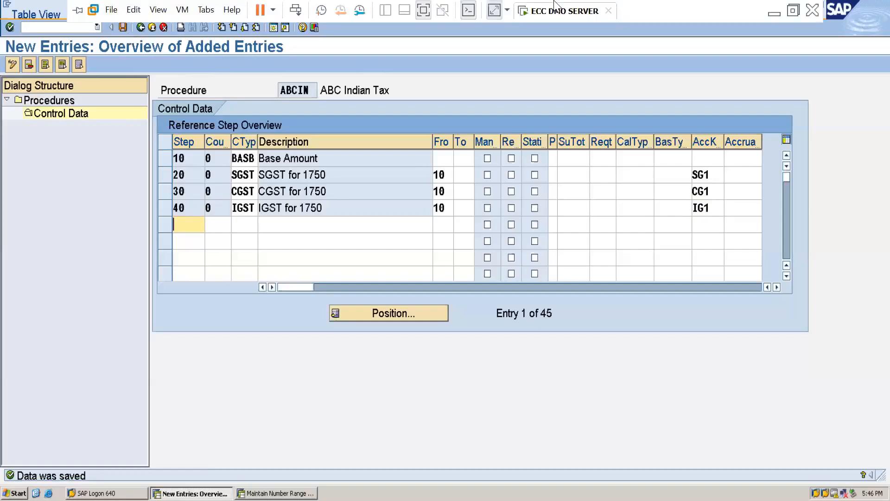
click(778, 16)
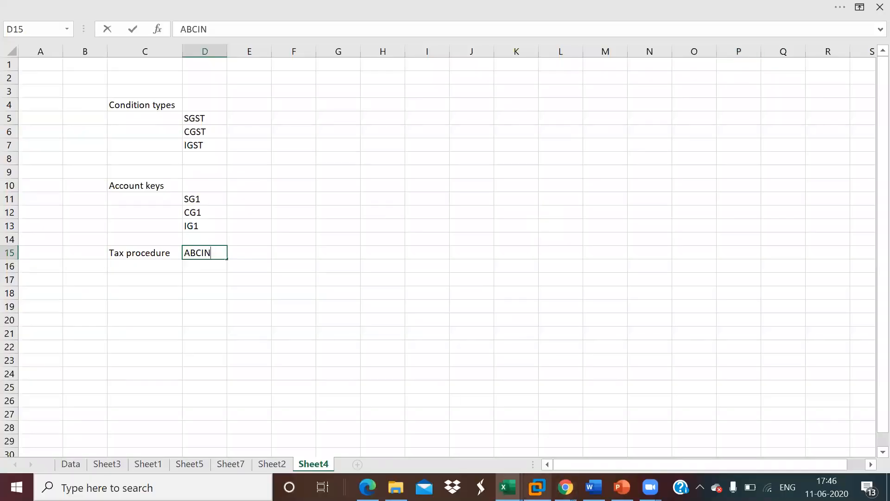
mouse_move(593, 487)
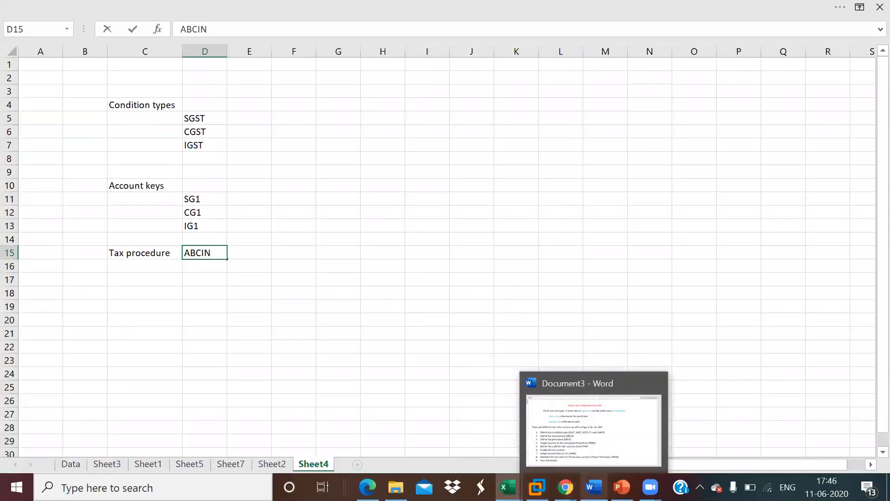
click(598, 441)
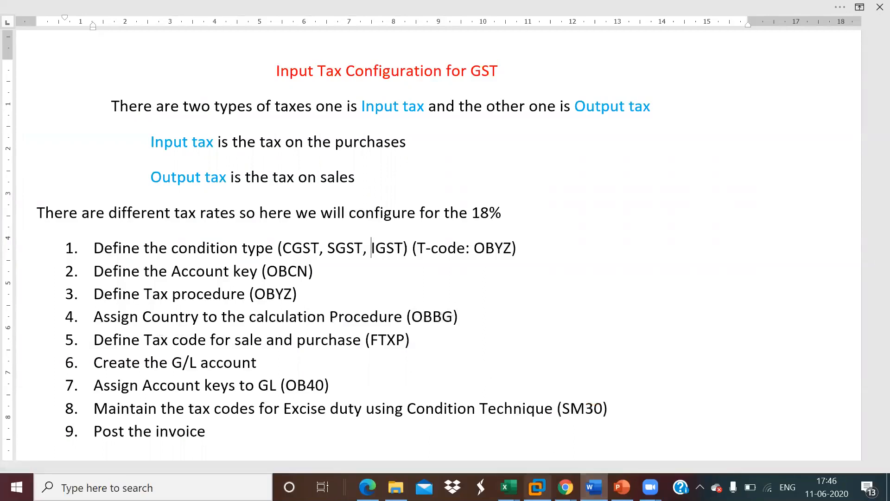
mouse_move(537, 487)
click(552, 411)
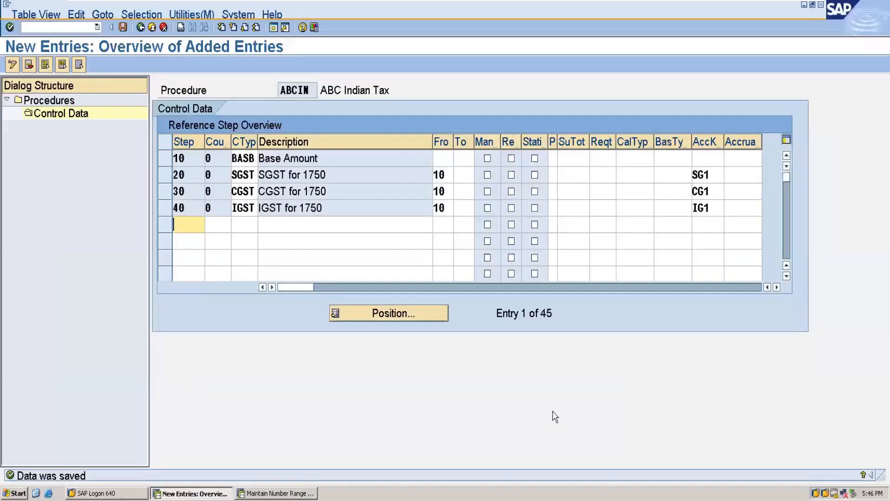
Leave the procedure maintenance and the activity selection to return to the implementation guide structure
click(140, 27)
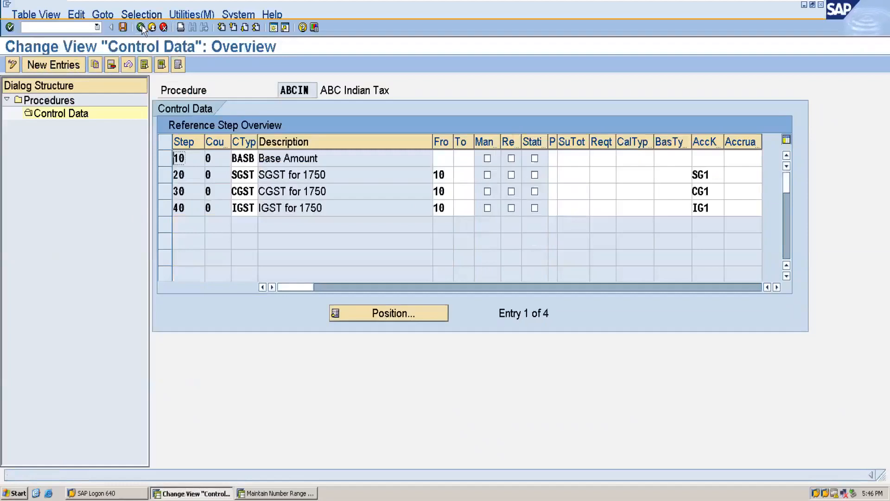
click(140, 28)
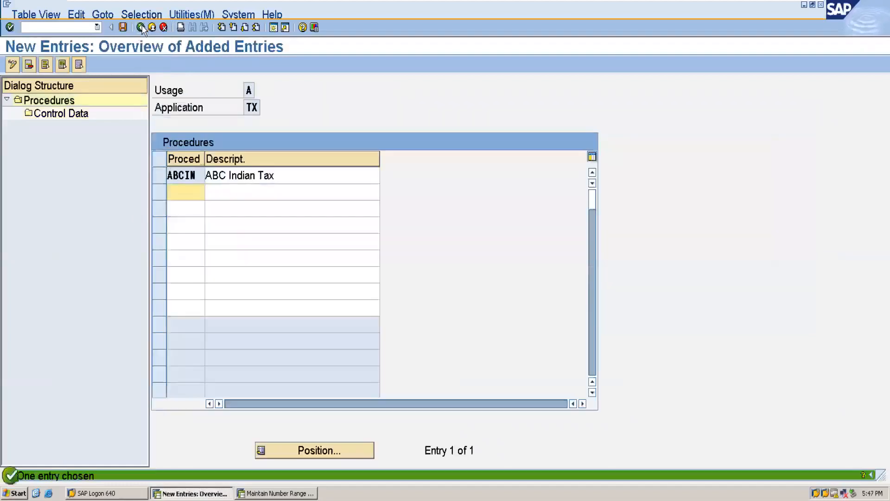
click(140, 27)
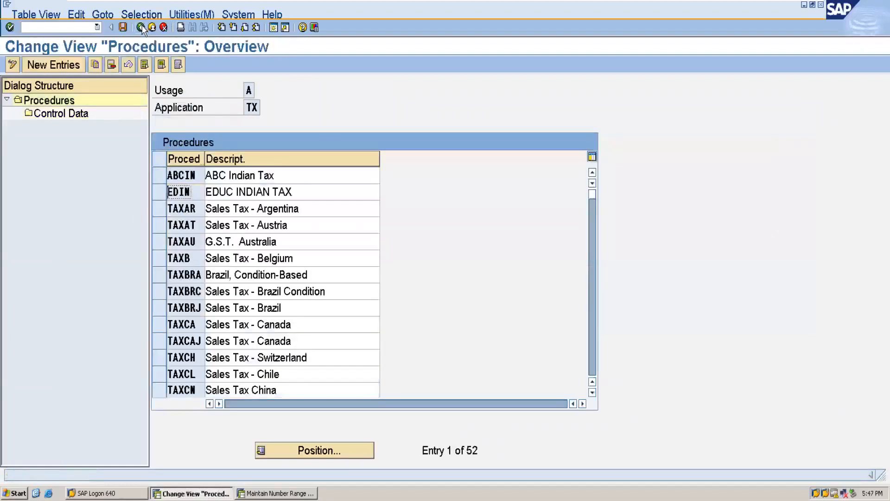
click(141, 28)
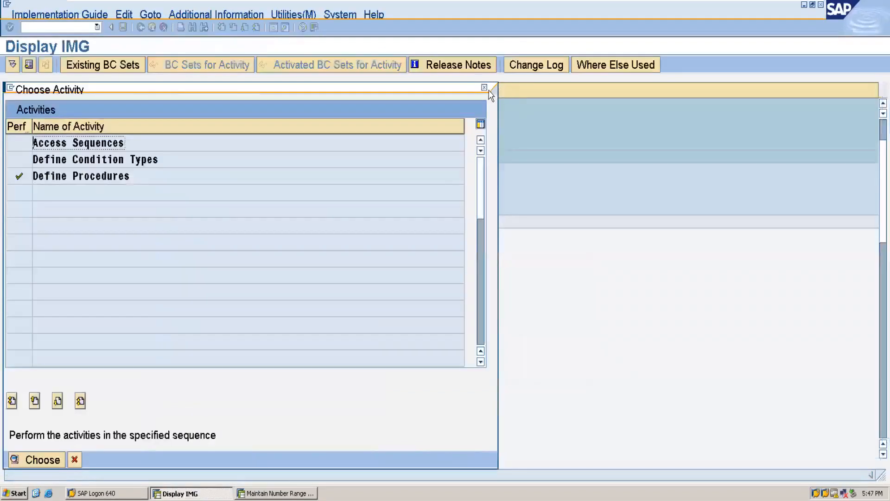
click(484, 88)
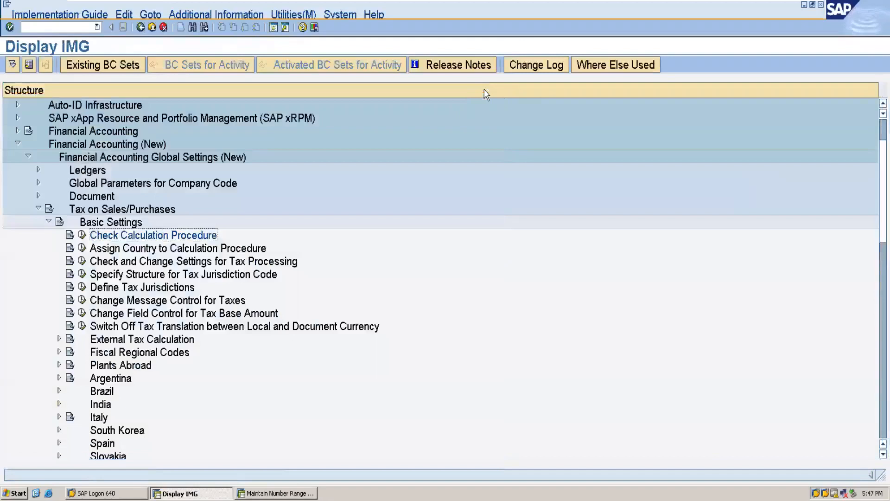
Open the Assign Country to Calculation Procedure activity and position the country list on IN
click(83, 248)
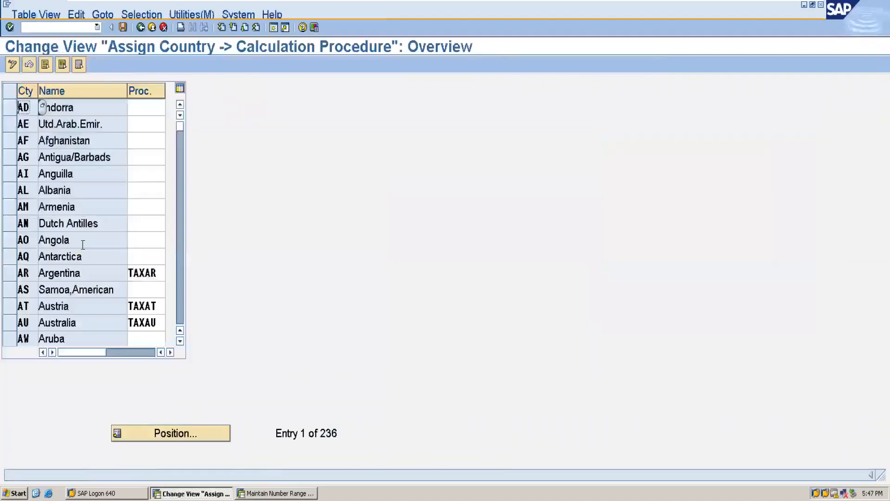
click(152, 433)
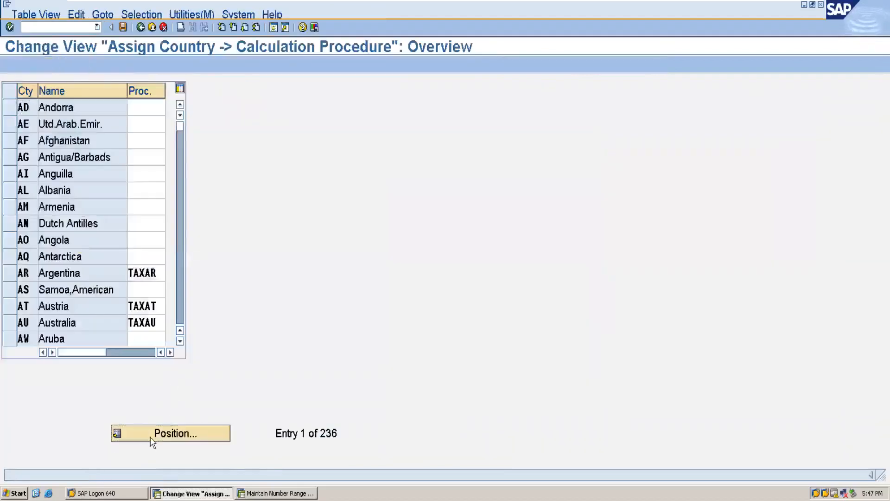
text(IN)
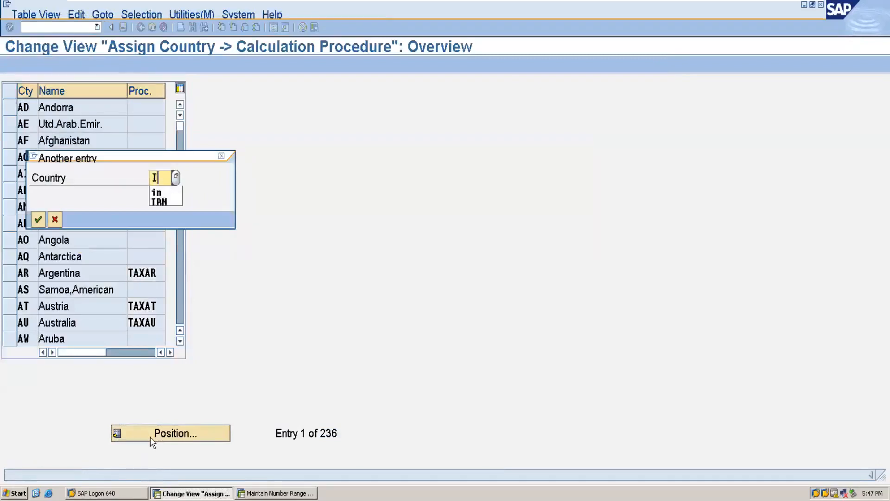
click(38, 220)
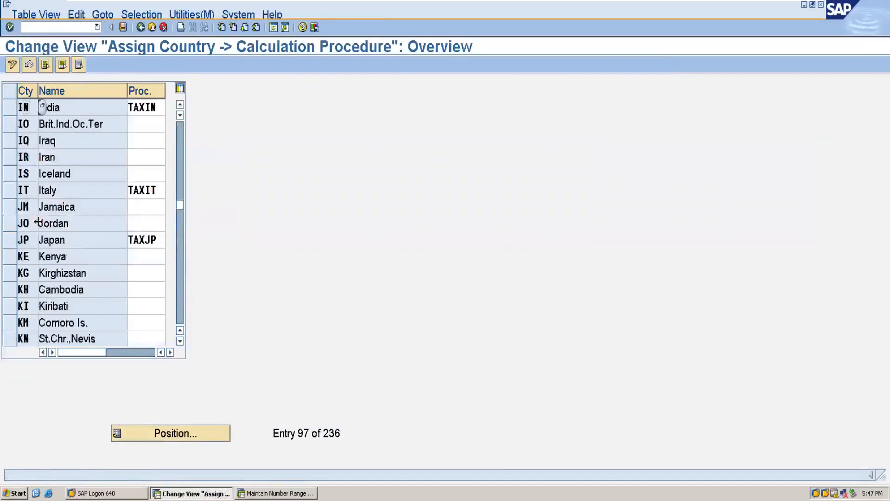
Clear the calculation procedure assigned to India
click(161, 111)
key(BackSpace)
key(BackSpace)
key(BackSpace)
key(BackSpace)
key(BackSpace)
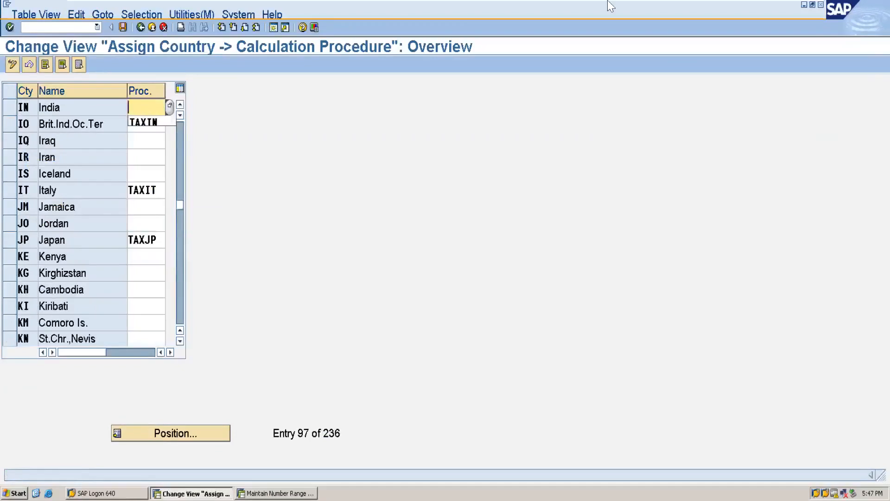
Switch to the Excel notes to look up the tax procedure name, and return to the country assignment in SAP
mouse_move(644, 4)
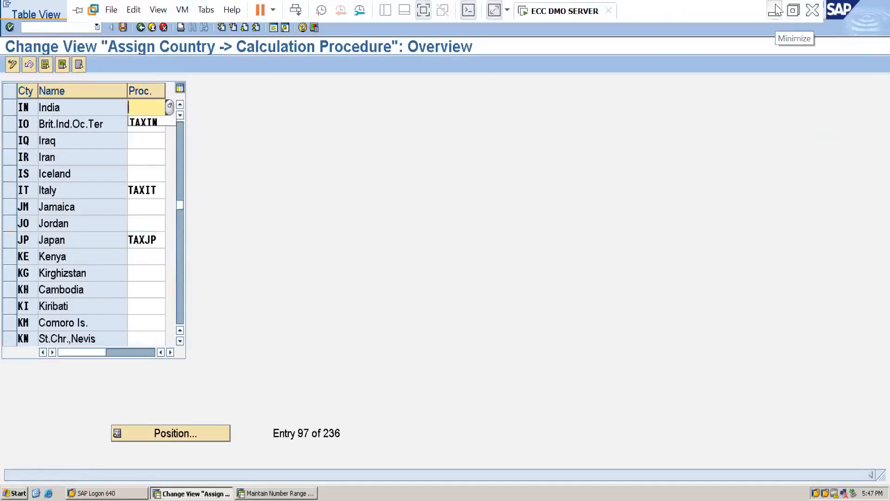
click(779, 10)
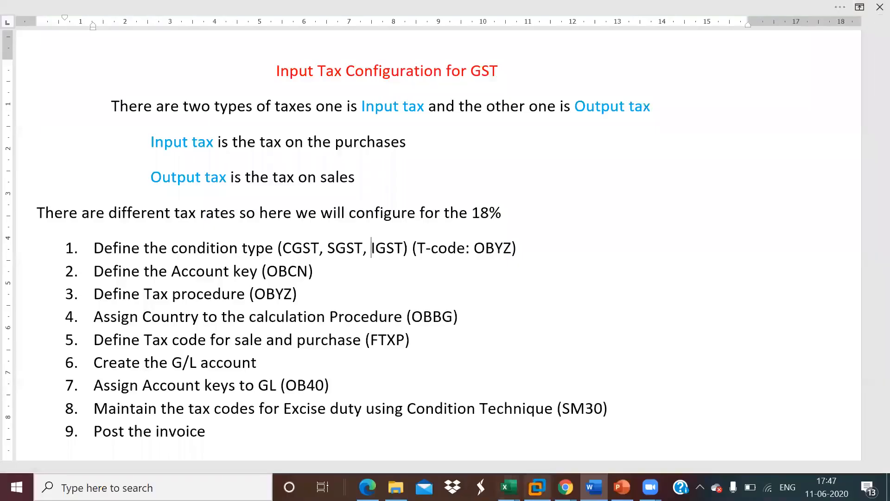
mouse_move(508, 487)
click(564, 429)
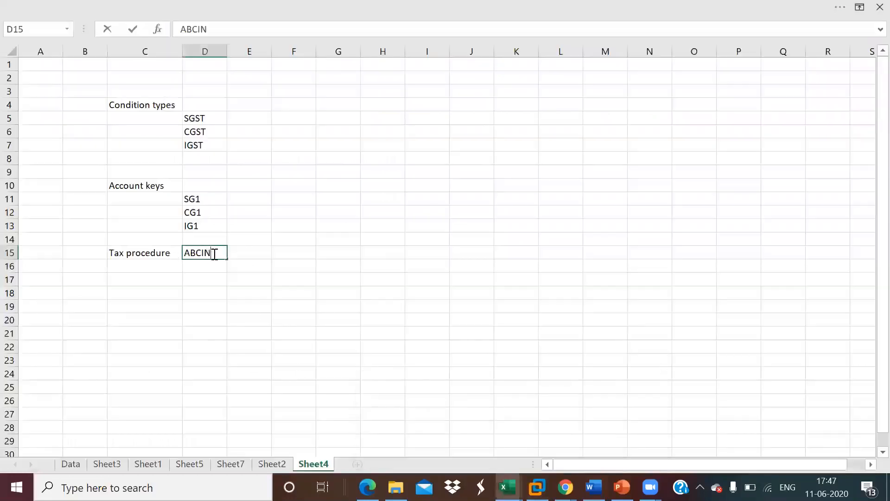
click(180, 256)
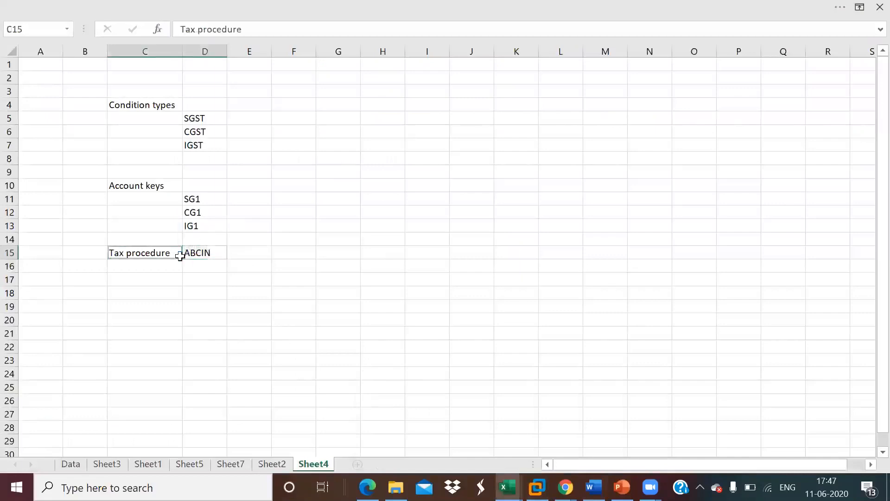
click(263, 344)
mouse_move(538, 487)
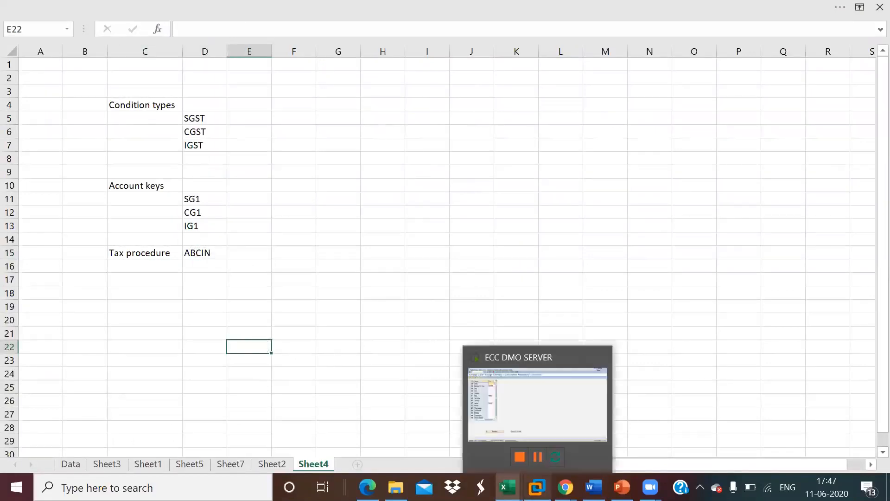
click(527, 418)
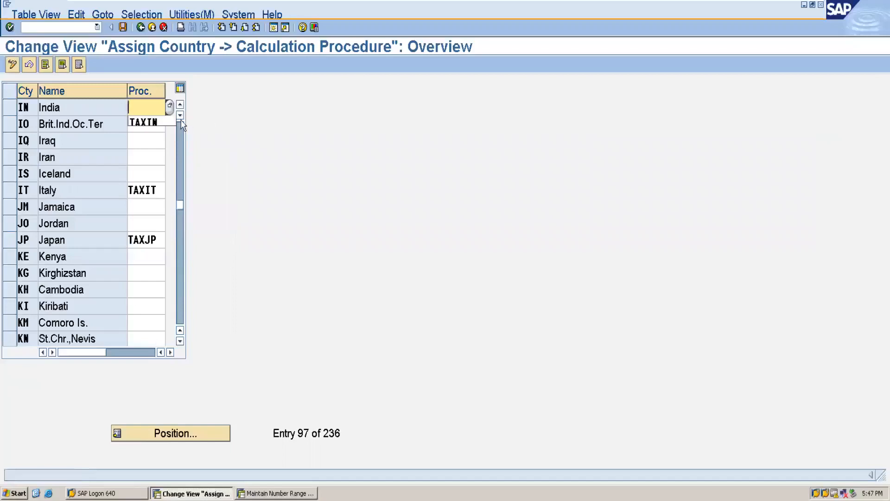
Assign procedure ABCIN to India, save it in the proposed customizing request, and return to the implementation guide structure
text(ABCIN)
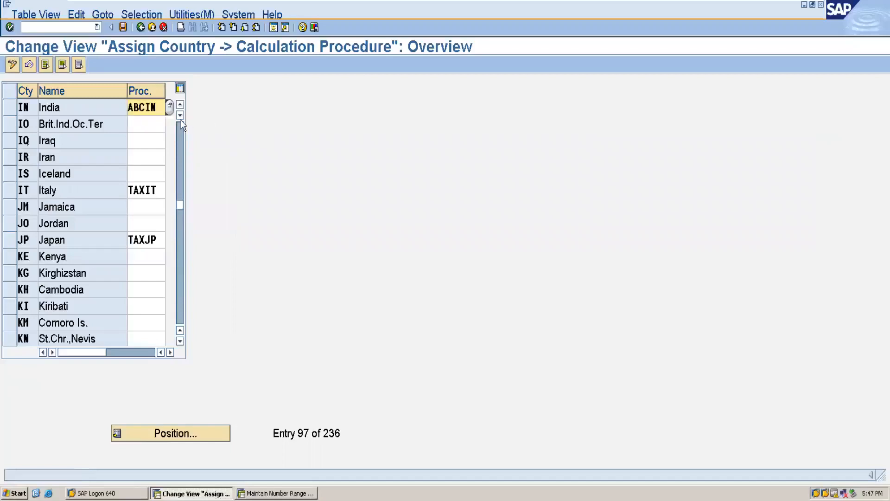
click(123, 27)
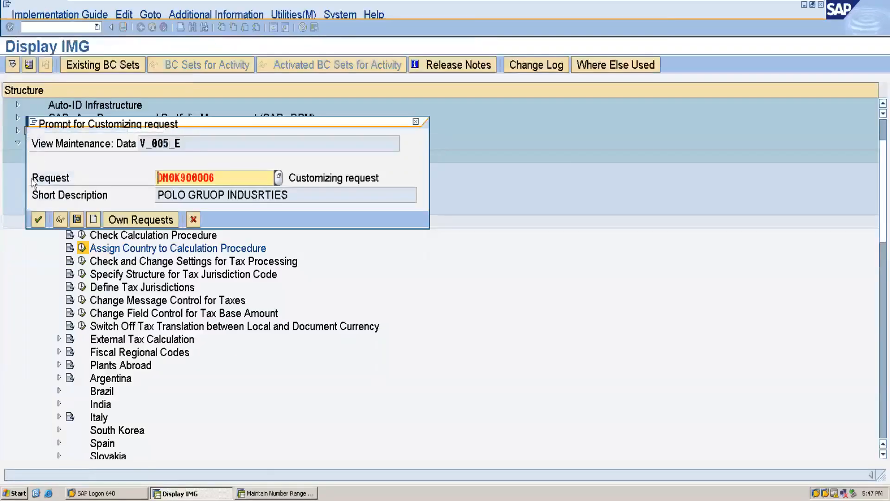
click(38, 222)
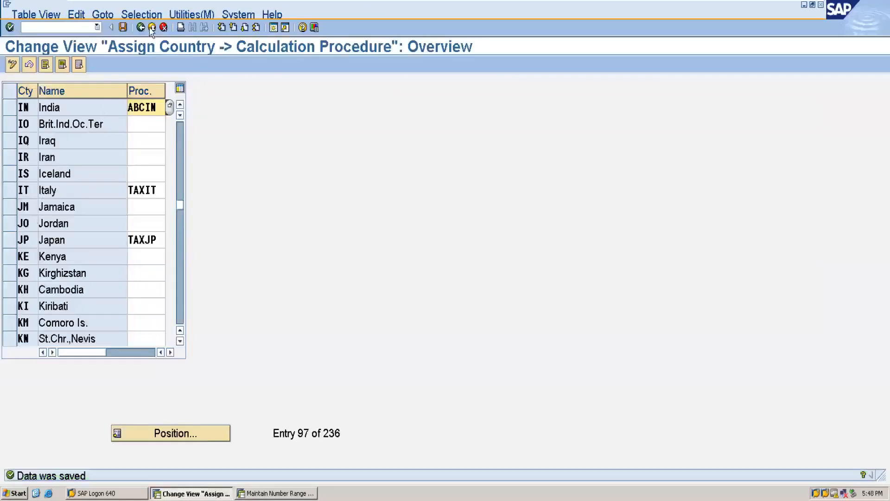
click(141, 28)
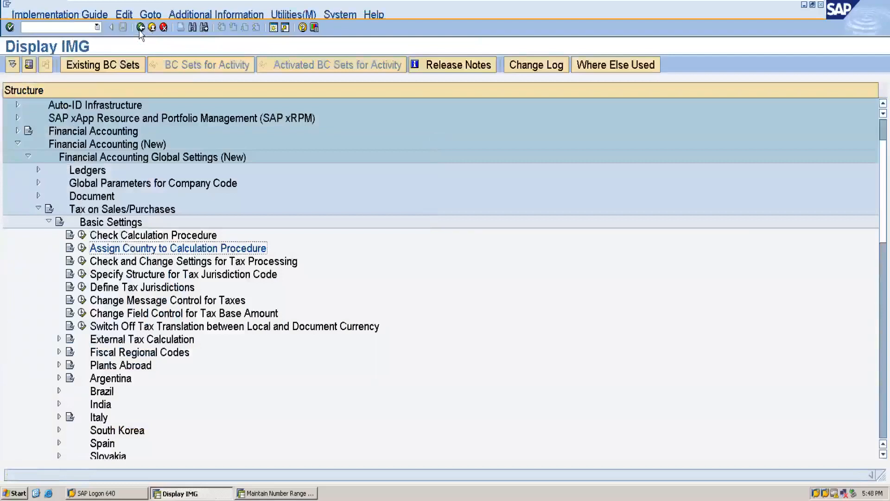
Switch to the Word document to check the configuration step for tax codes, and return to the SAP implementation guide
click(773, 6)
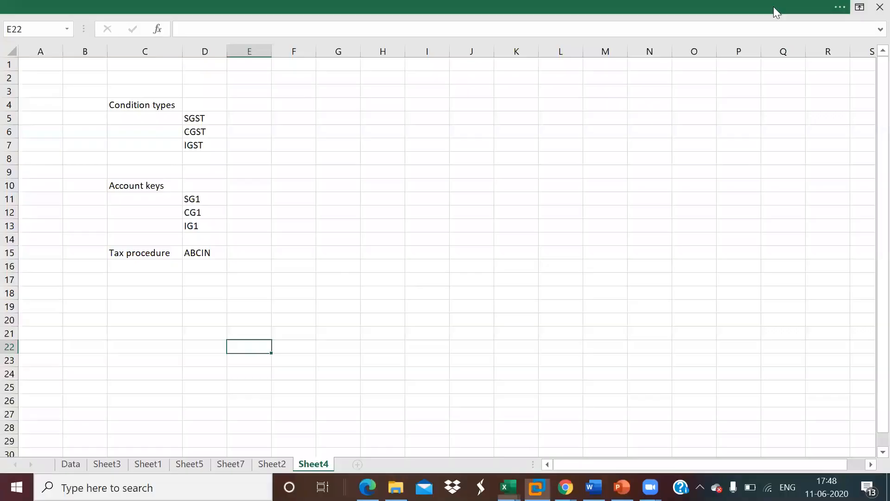
click(593, 487)
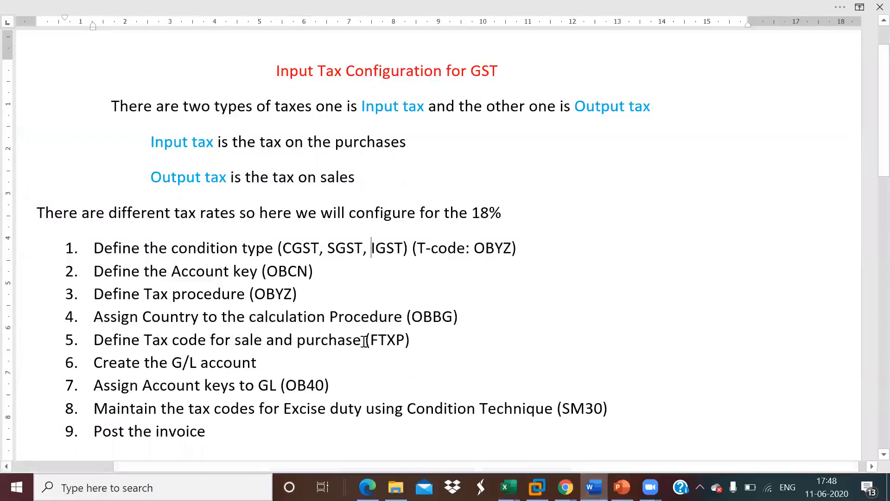
mouse_move(537, 487)
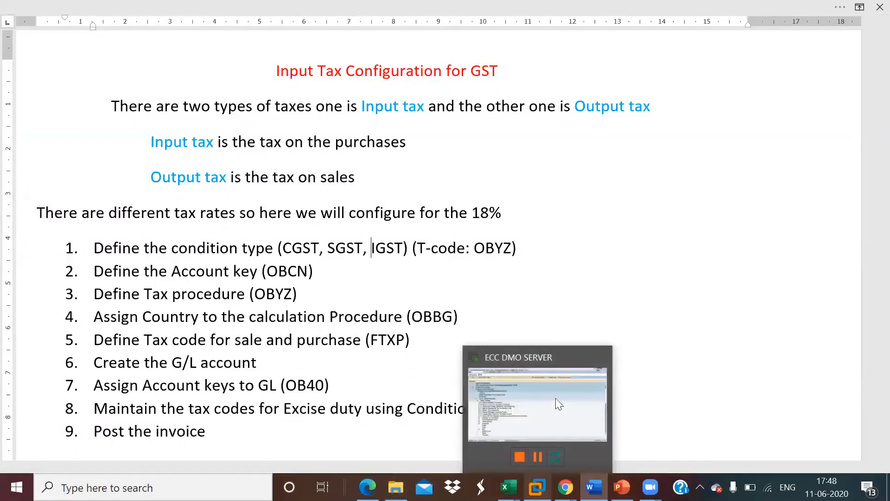
click(556, 403)
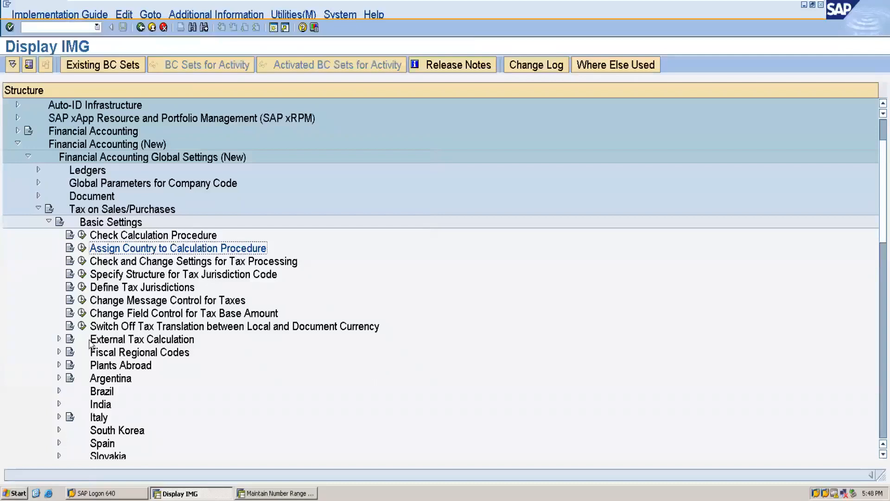
Collapse Basic Settings and open Define Tax Codes for Sales and Purchases under Calculation for country IN
click(49, 221)
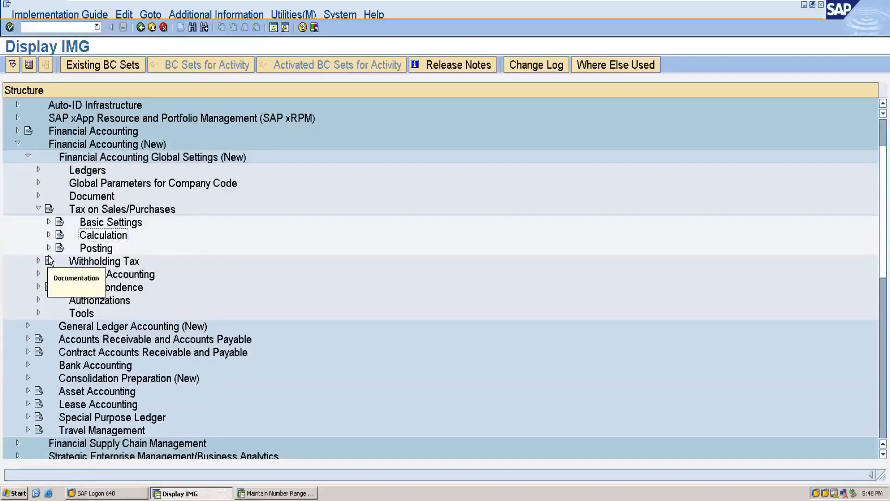
click(49, 235)
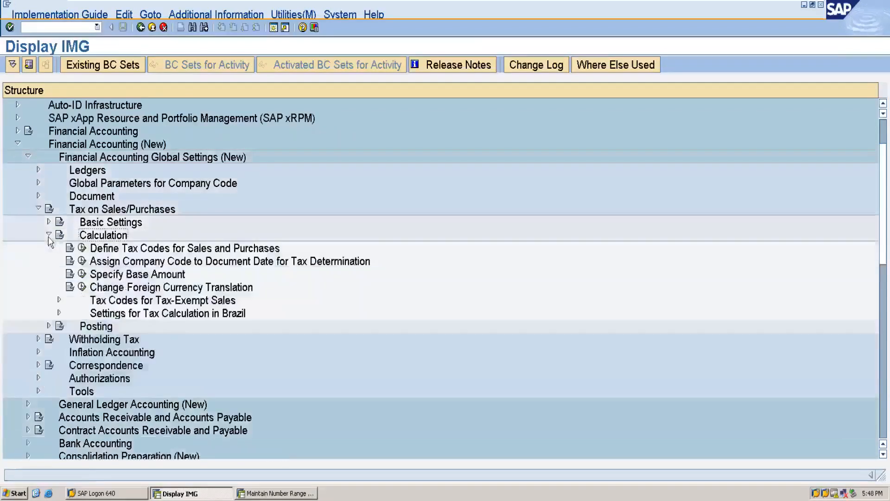
click(81, 249)
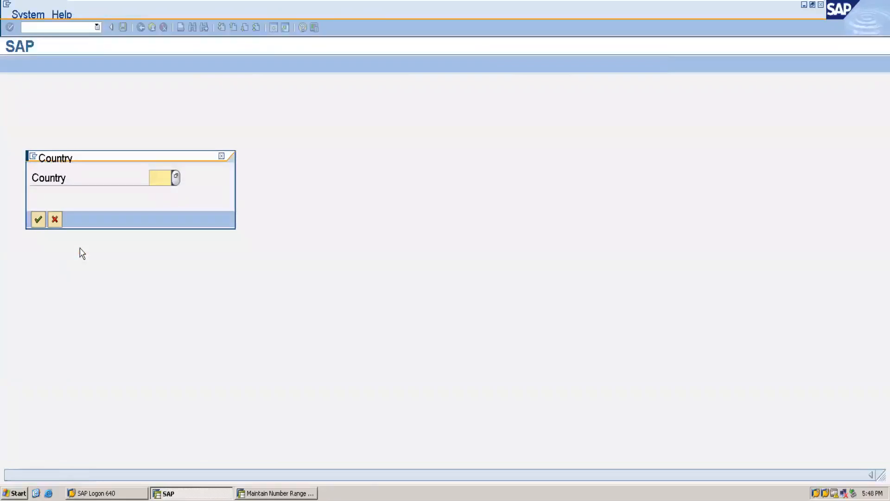
text(I)
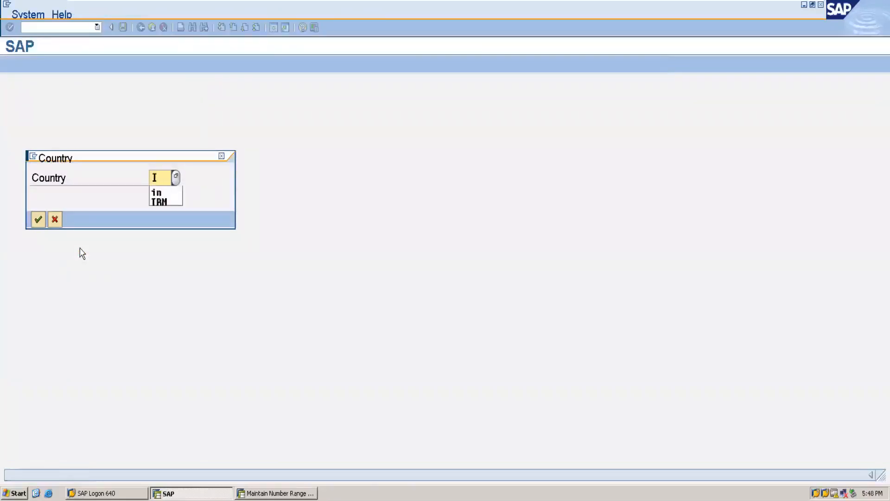
text(N)
key(Return)
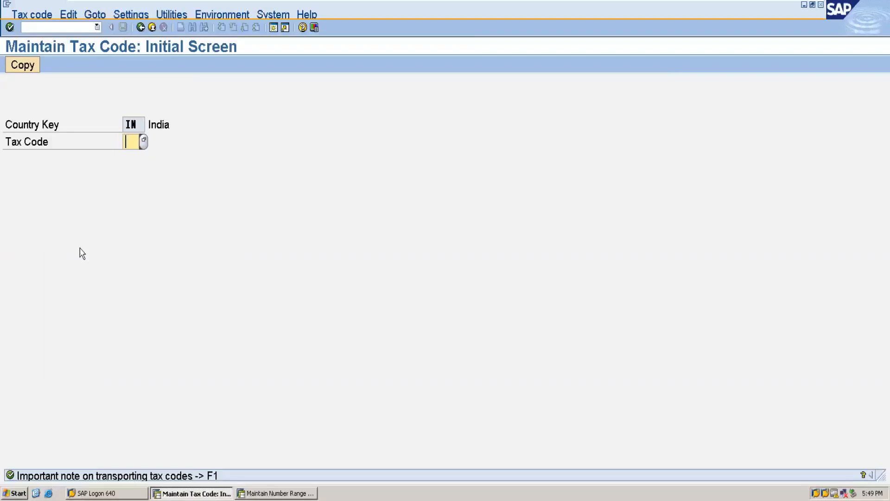
Create tax code E1 for India with the description "SGST plus CGST" and tax type V (Input tax)
text(E1)
key(Return)
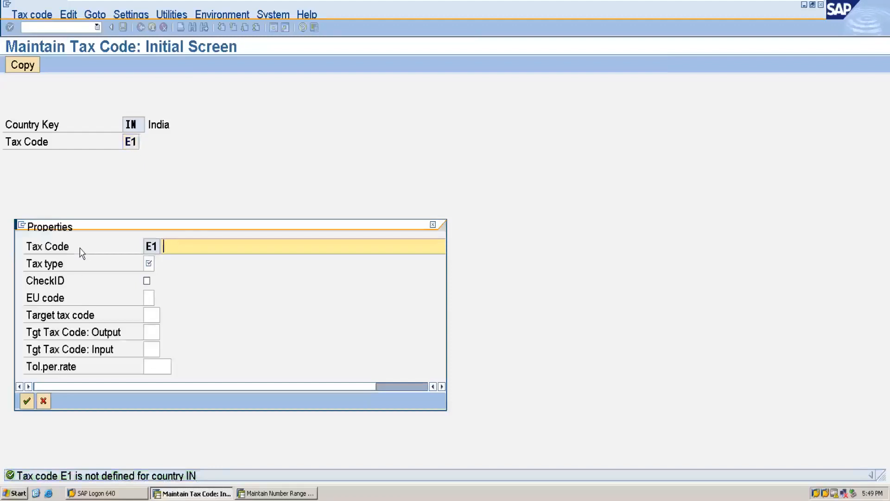
text(SGST)
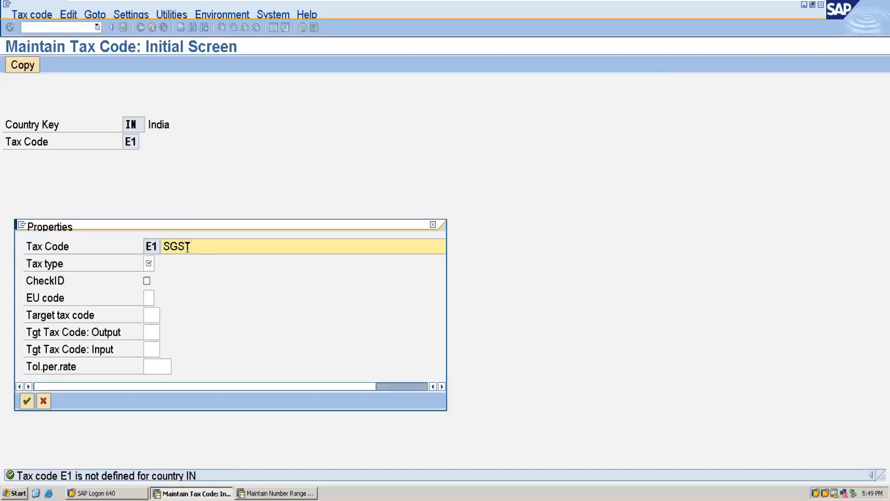
text( plus CGST)
click(149, 265)
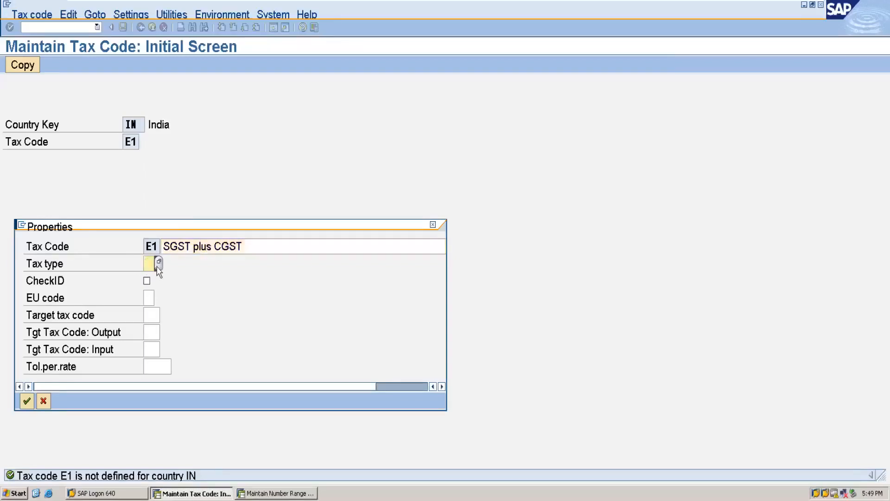
click(159, 263)
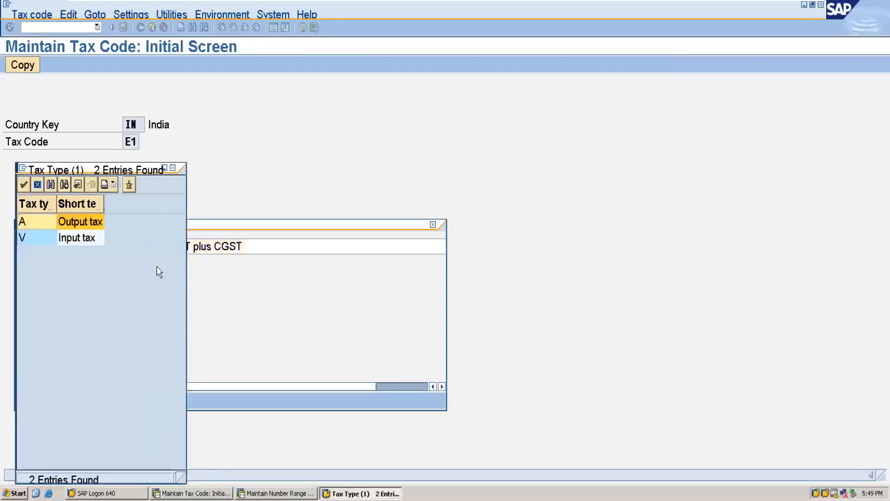
double_click(85, 240)
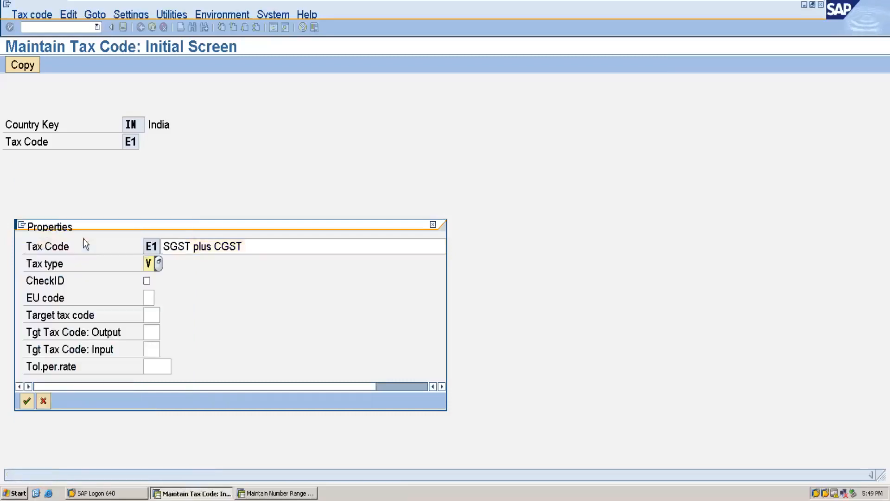
click(27, 405)
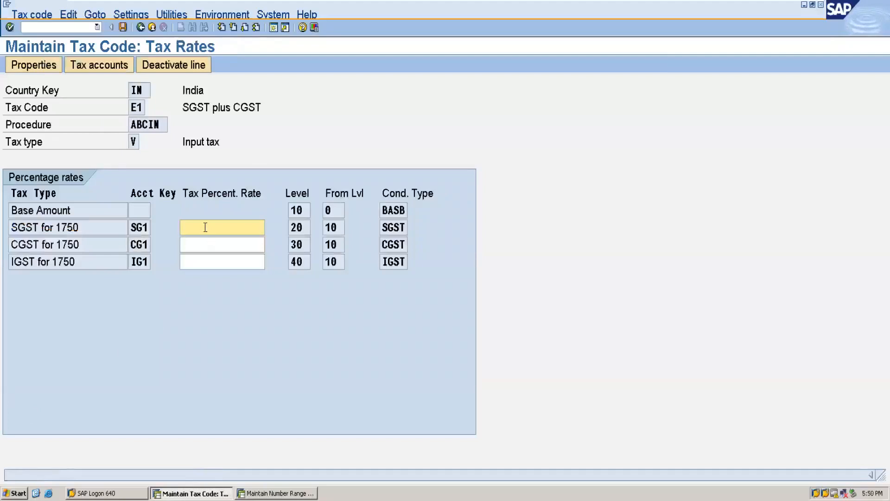
Set the tax percentage rates of both SGST and CGST for tax code E1 to 9, and save
text(9)
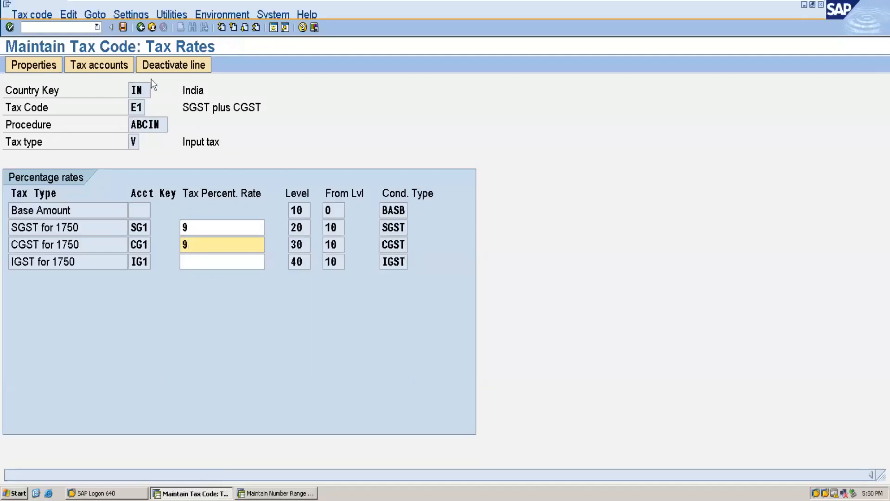
click(124, 28)
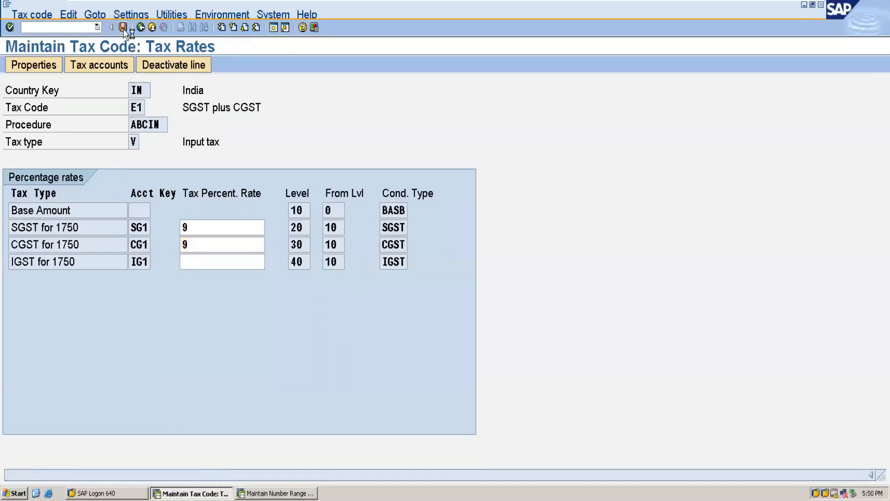
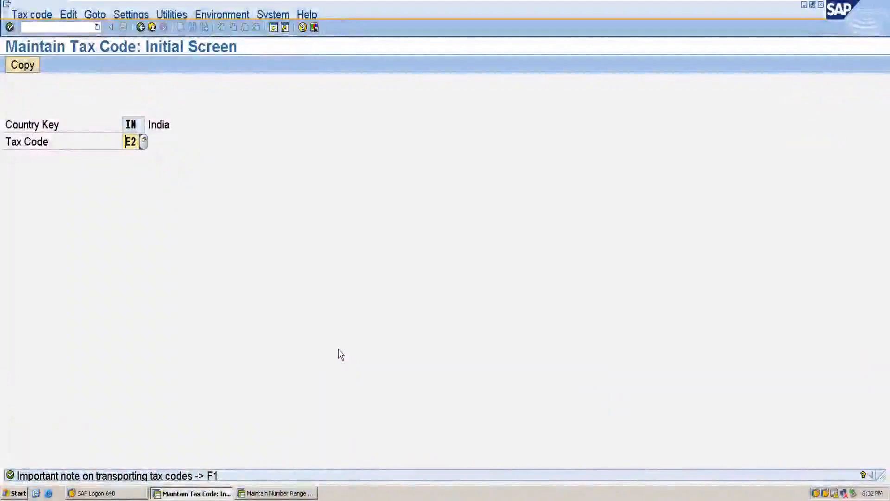
Create tax code E2 for India with the description "IGST" and tax type V (Input tax)
key(Return)
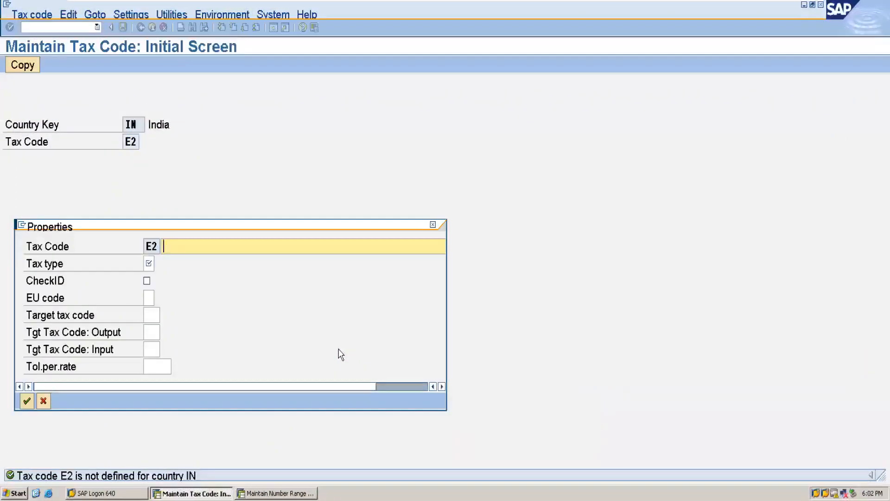
text(IGST)
click(151, 264)
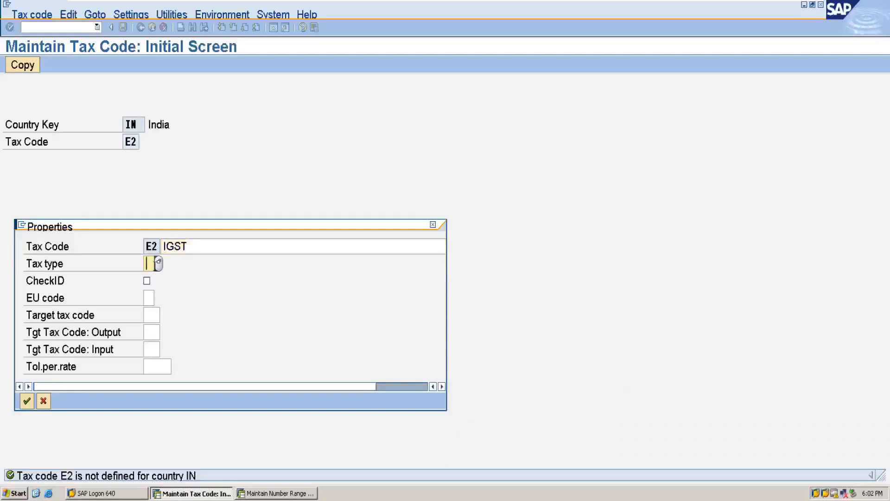
click(160, 265)
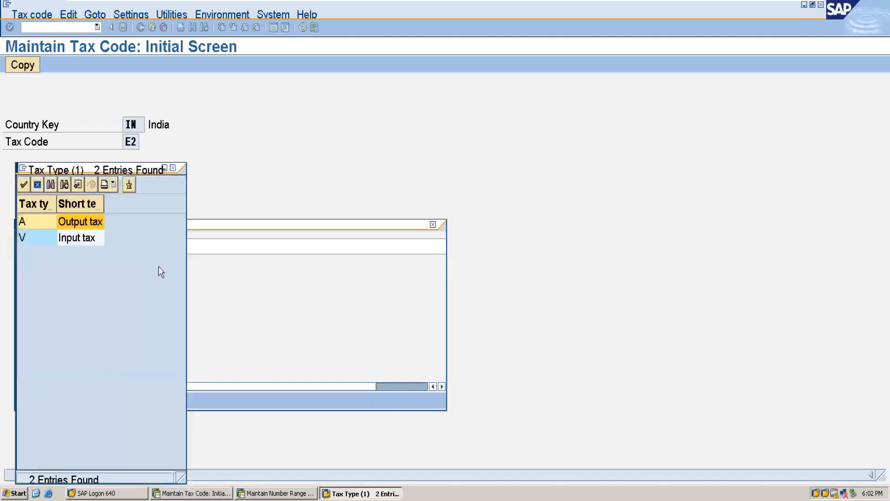
double_click(88, 237)
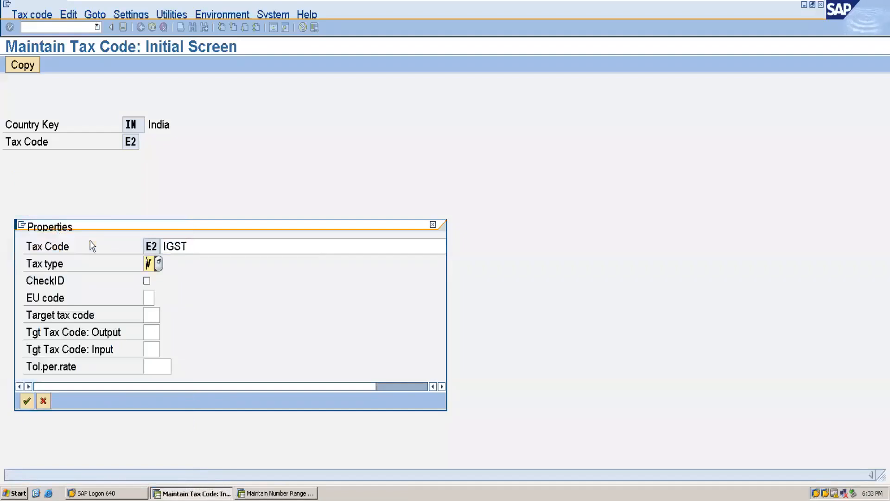
click(27, 401)
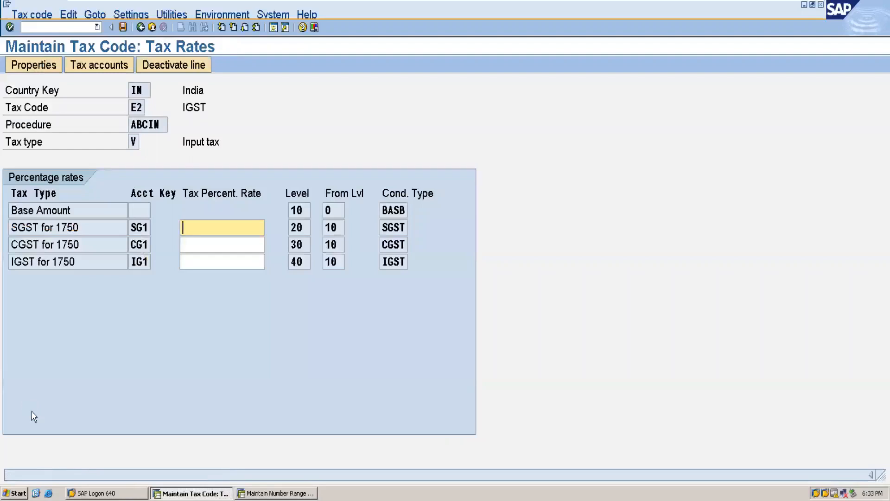
Set the IGST tax percentage rate for tax code E2 to 18 and save the tax code
click(205, 263)
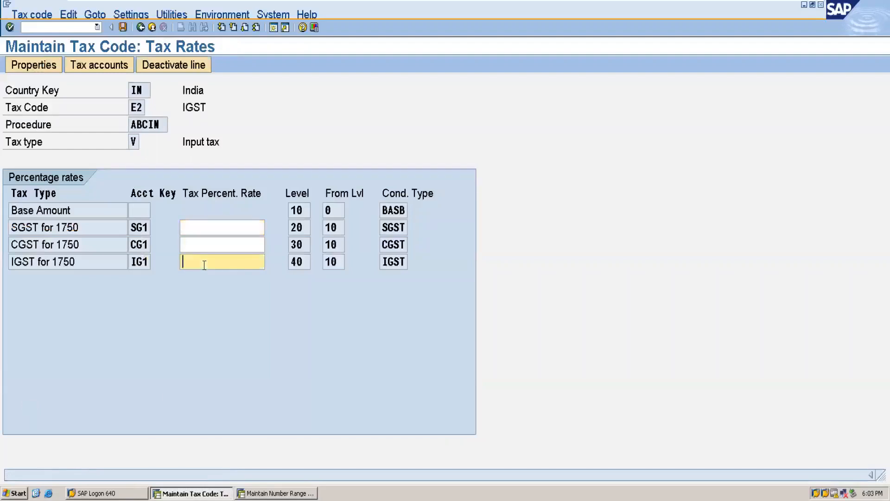
text(18)
click(123, 27)
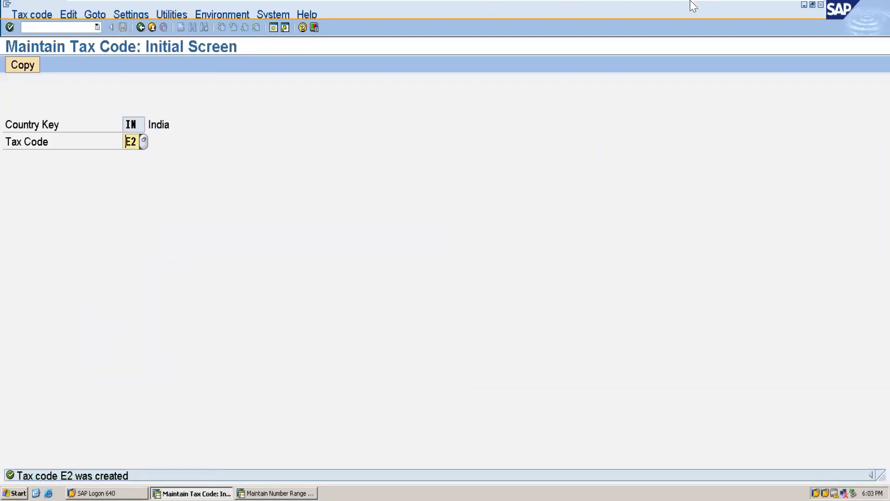
Switch to the Excel notes and record "Tax codes" in cell C17 with E1 in D17 and E2 in D18
click(776, 17)
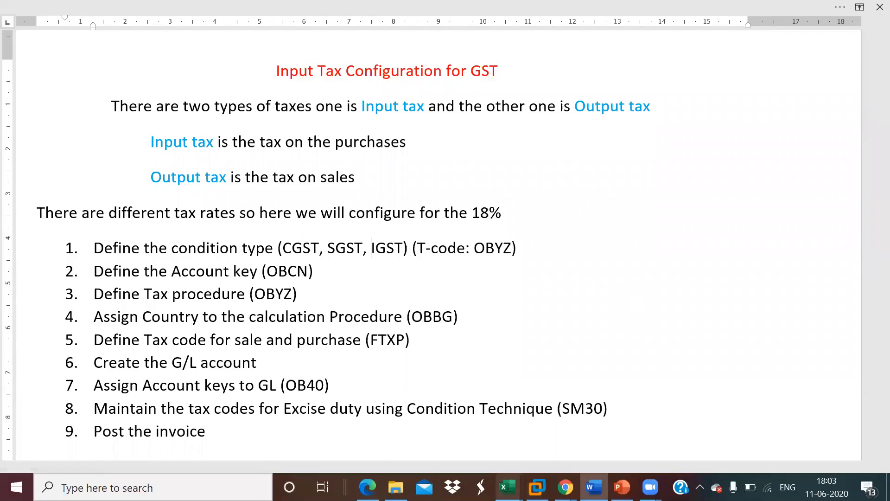
mouse_move(508, 487)
click(552, 439)
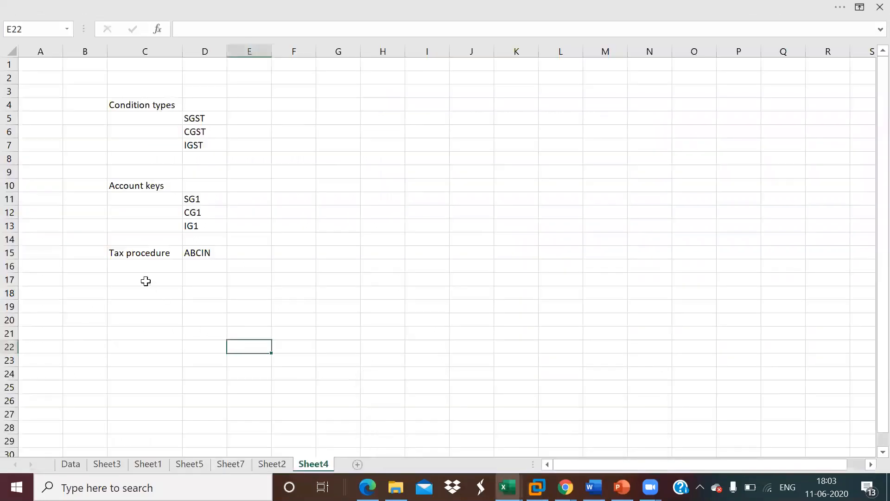
click(145, 280)
text(Ta)
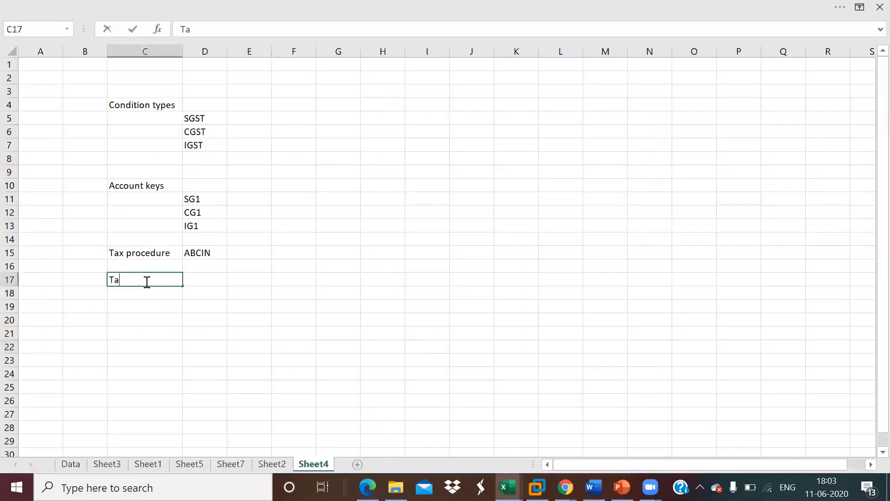
text(x codes)
click(219, 282)
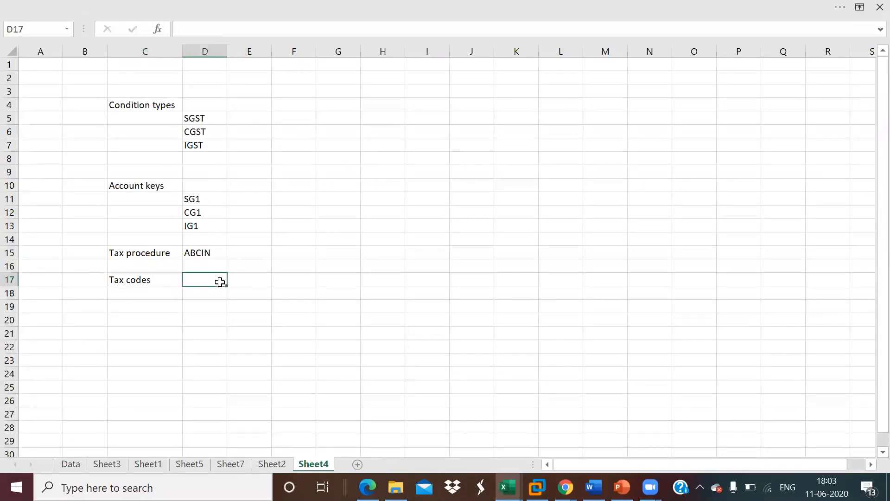
text(s)
key(BackSpace)
text(E1)
click(198, 290)
text(E2)
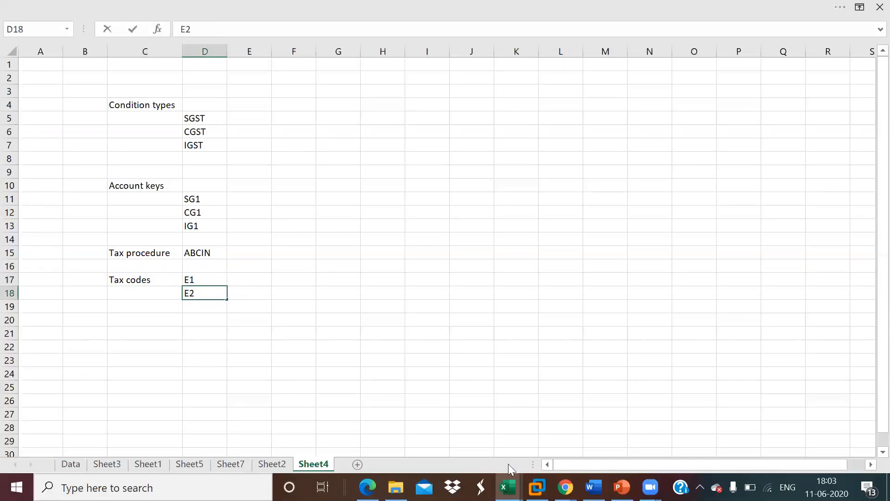
Check the configuration list in the Word document, and return to SAP to open transaction FS00 for G/L accounts
click(587, 487)
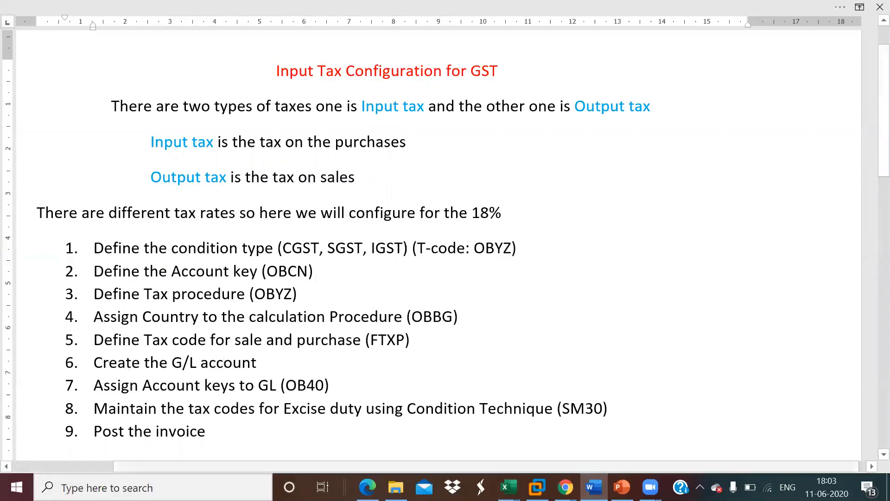
mouse_move(537, 487)
click(539, 396)
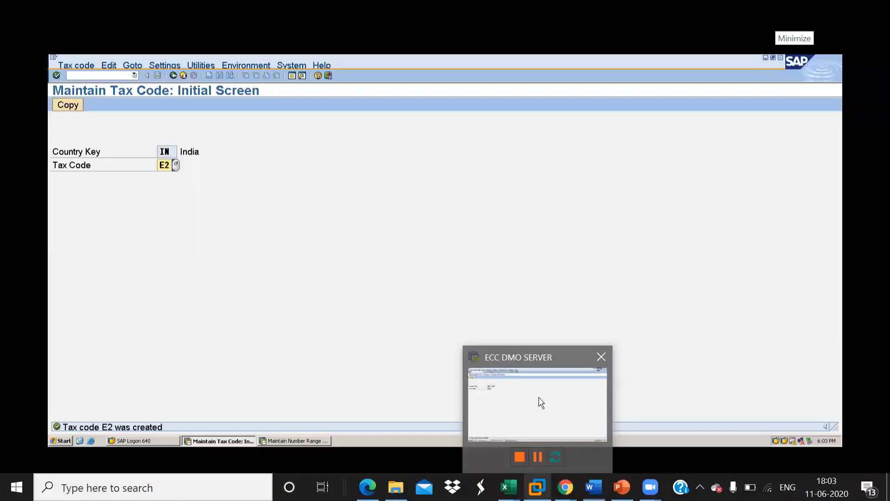
click(31, 27)
text(/NFS00)
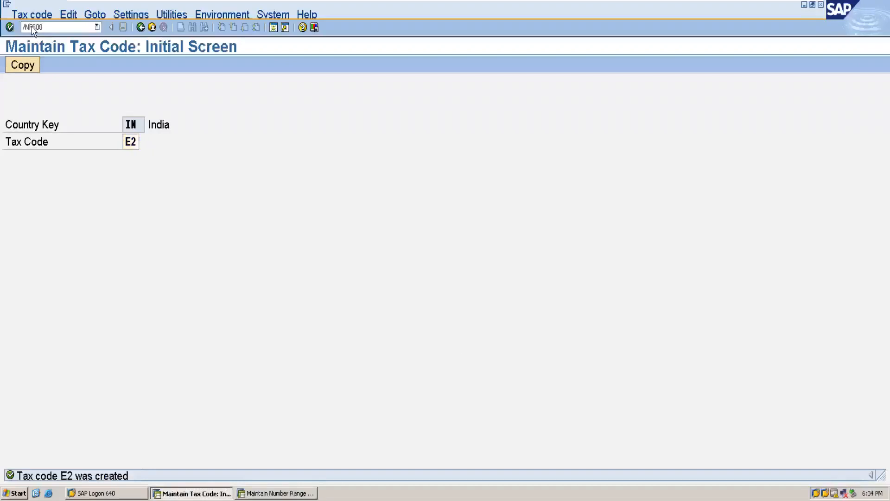
key(Return)
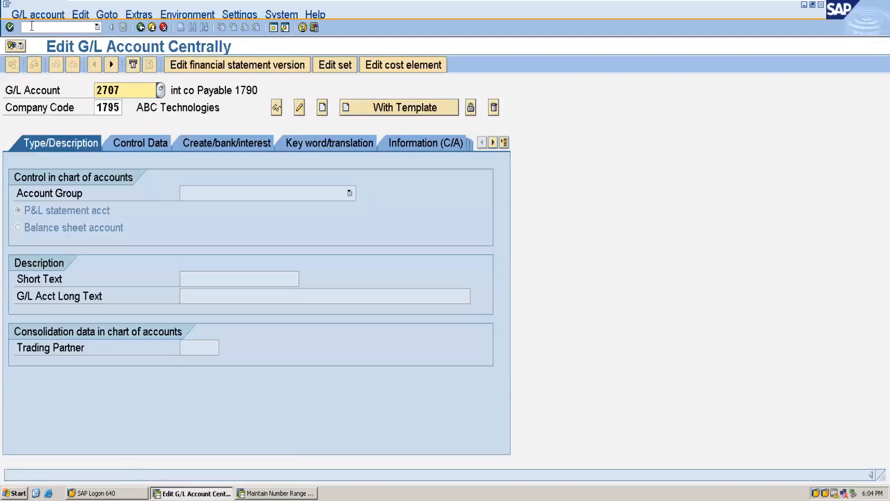
Start creating G/L account 1025 in company code 1750
click(124, 90)
key(BackSpace)
key(BackSpace)
key(BackSpace)
key(BackSpace)
text(1025)
click(119, 107)
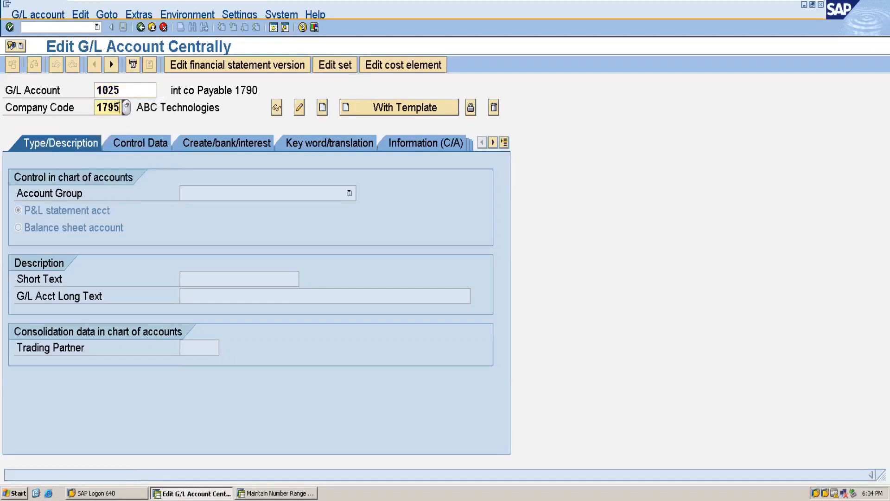
key(BackSpace)
key(BackSpace)
key(BackSpace)
text(750)
click(323, 108)
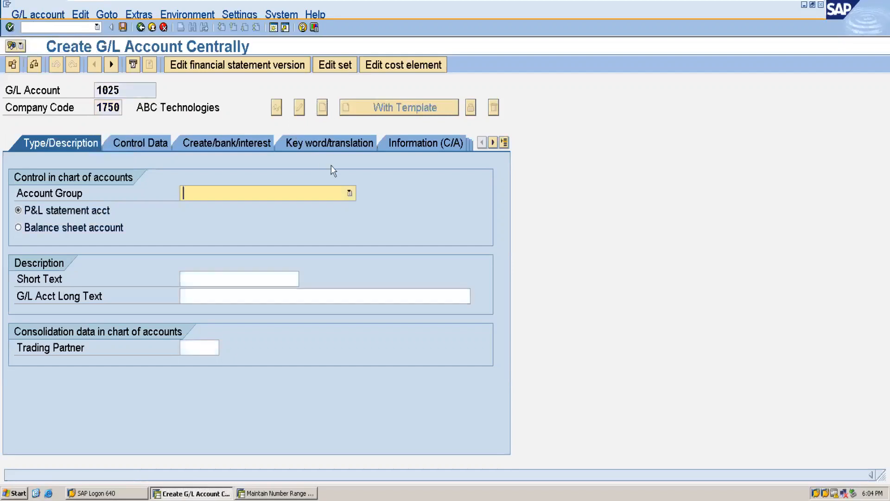
Assign G/L account 1025 to account group ASSE ASSET and classify it as a balance sheet account
click(350, 193)
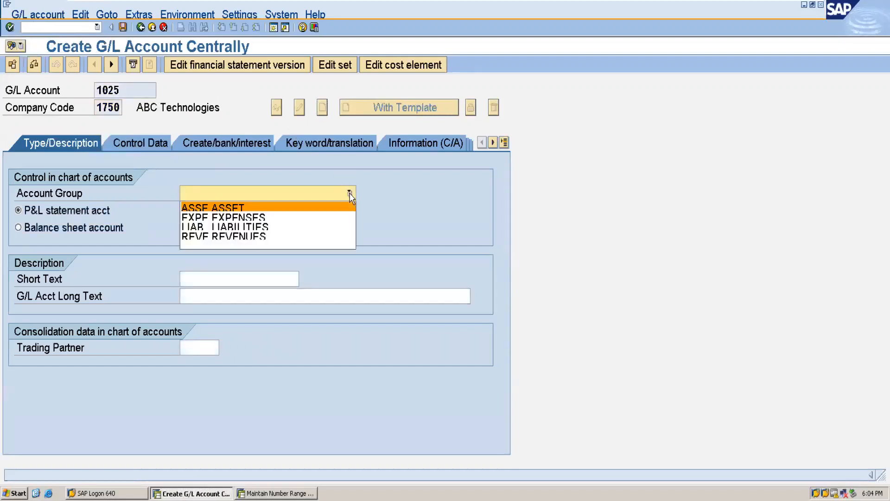
click(308, 208)
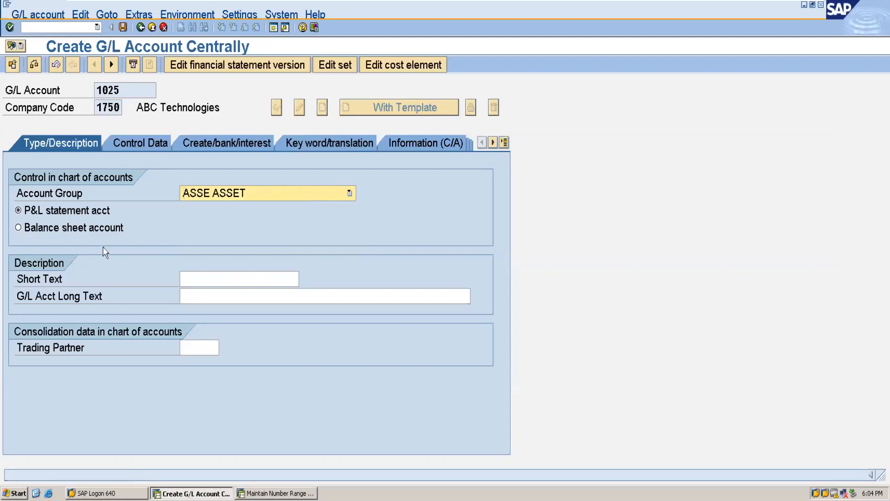
click(99, 229)
Enter "Input SGST" as both the short text and the long text of G/L account 1025
click(223, 277)
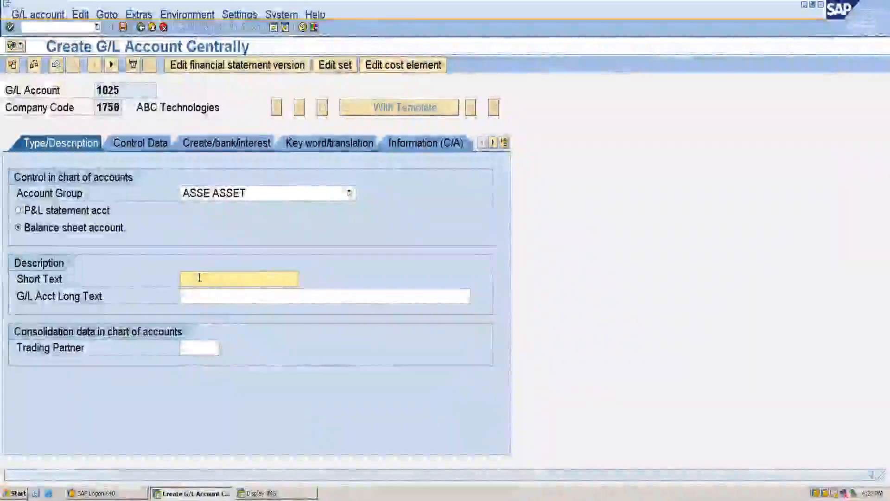
text(i)
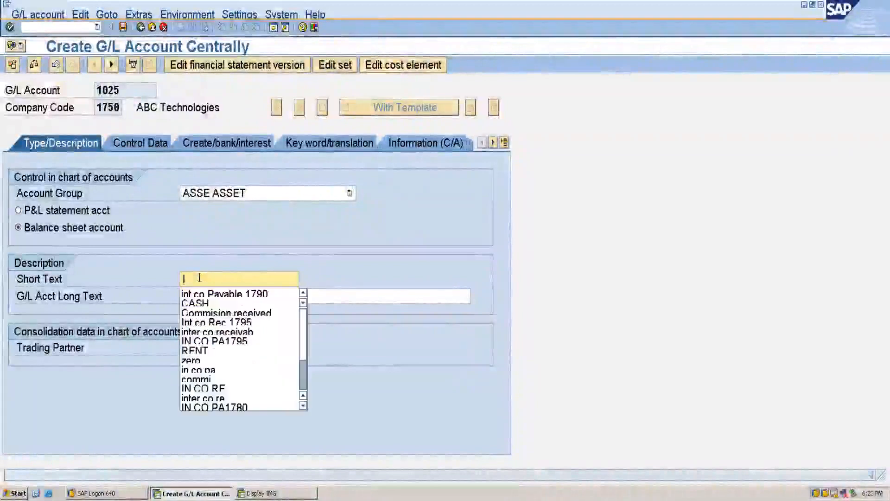
text(Input )
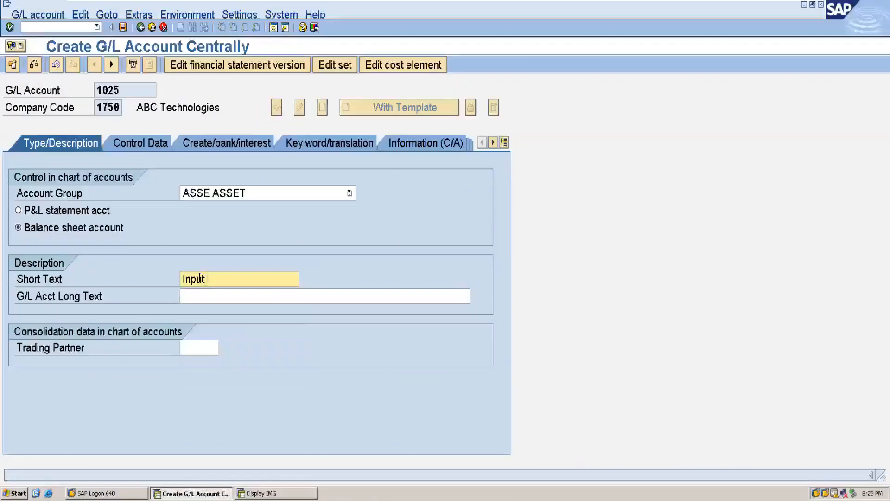
text(SGST)
key(shift+Home)
key(ctrl+c)
click(189, 295)
key(ctrl+v)
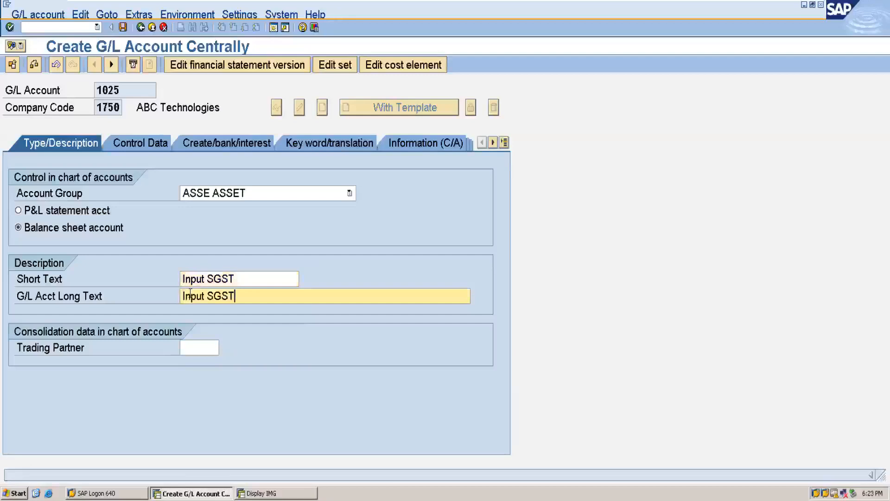
In the control data of account 1025, enable only balances in local currency, set tax category E1 and allow posting without tax
click(144, 148)
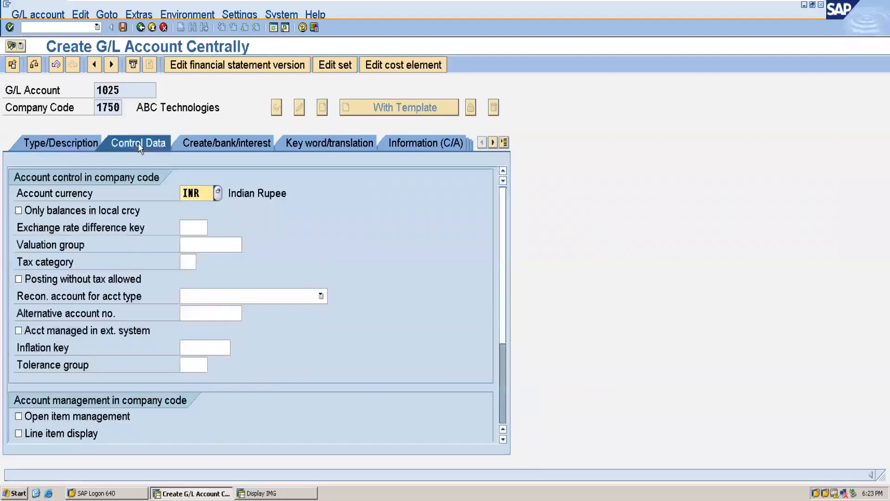
click(24, 212)
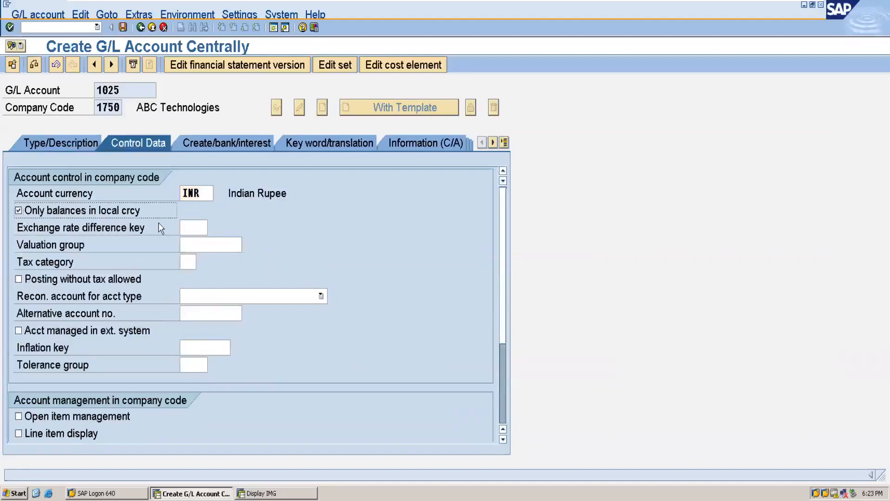
click(188, 263)
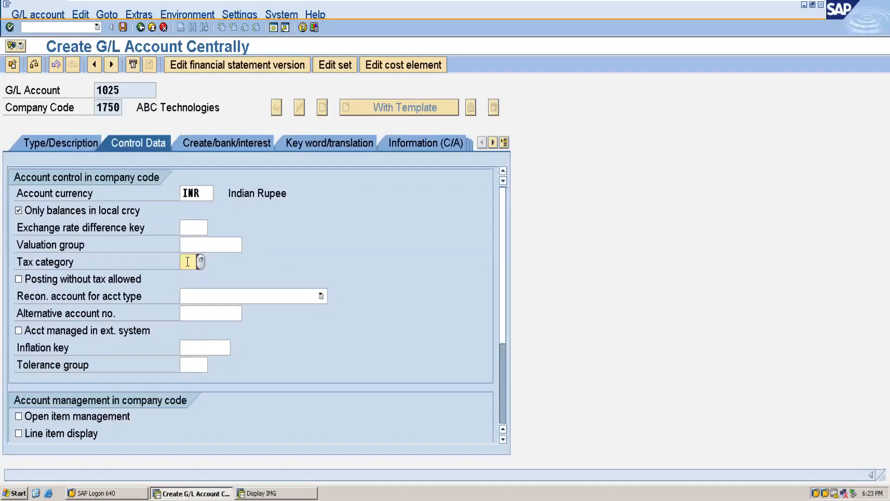
click(200, 261)
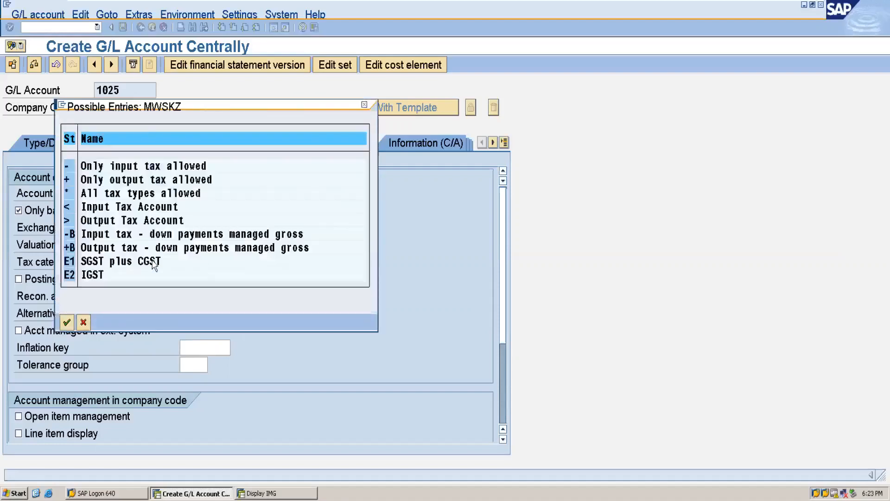
click(98, 262)
double_click(99, 263)
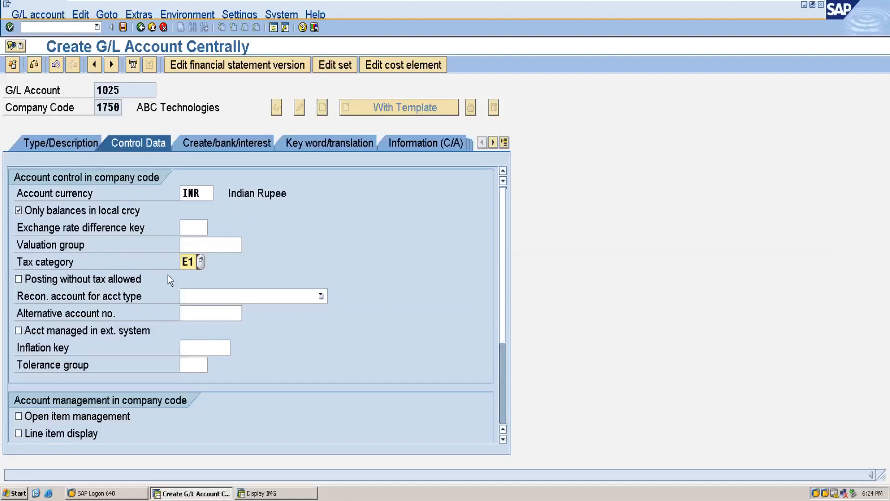
click(38, 280)
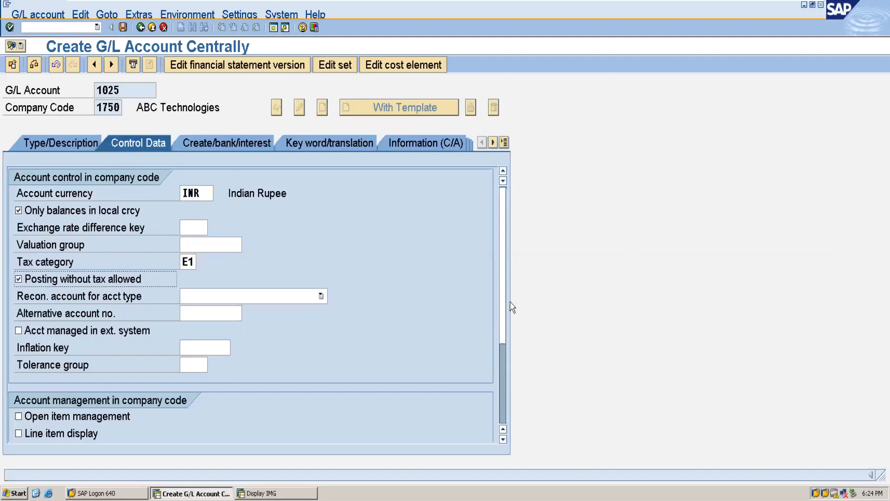
Enable line item display for account 1025 and set its sort key to 001
drag(505, 318, 506, 353)
click(29, 367)
click(191, 379)
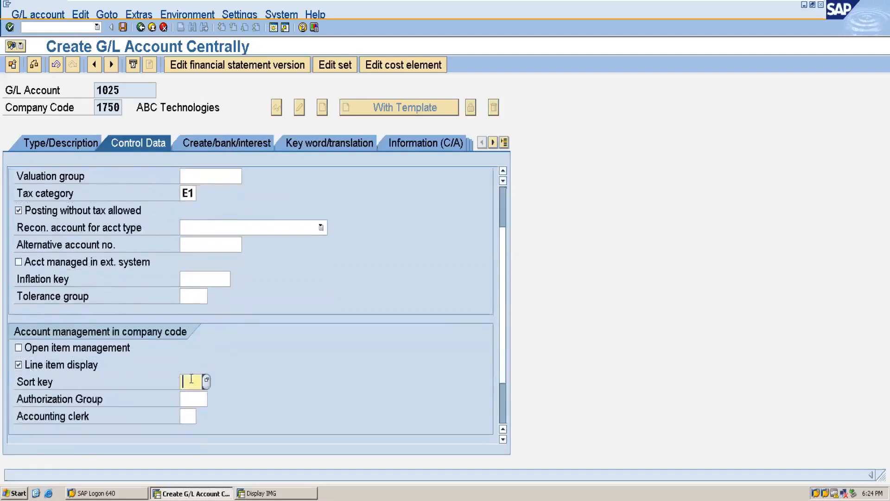
text(001)
Assign field status group G001 to G/L account 1025 and save the account
click(223, 142)
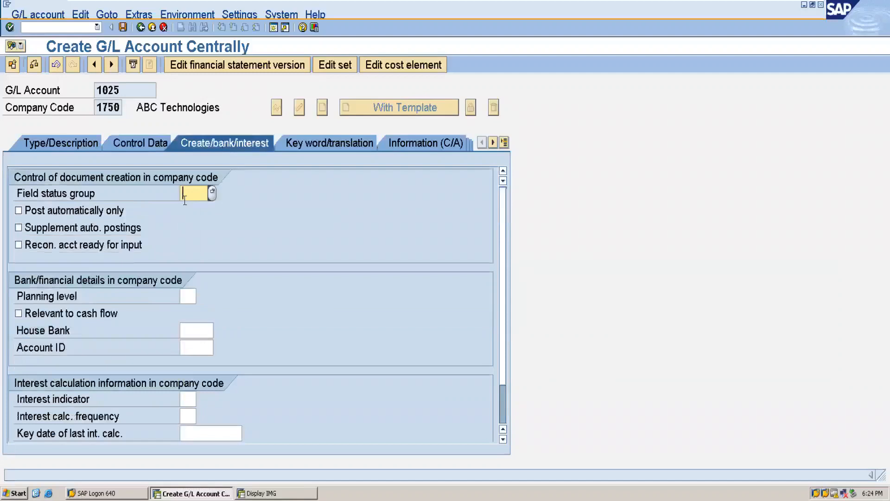
text(G00)
click(194, 211)
click(123, 28)
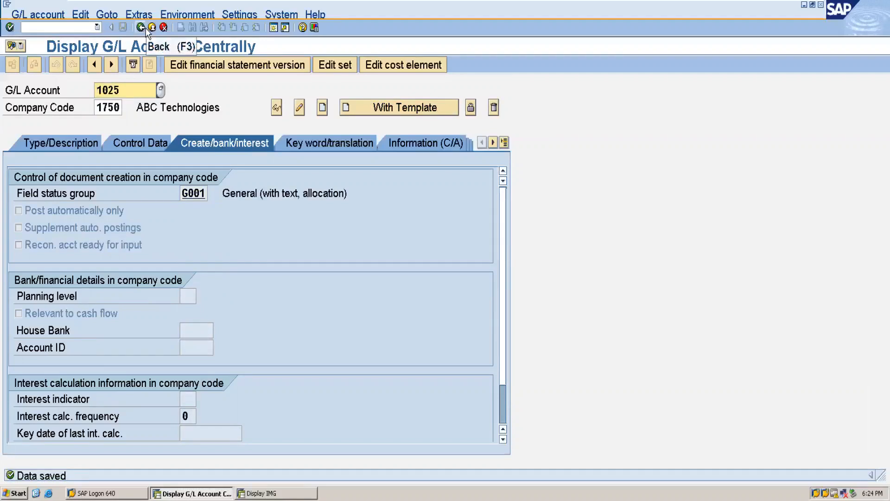
Start creating G/L account 1026 in company code 1750
key(BackSpace)
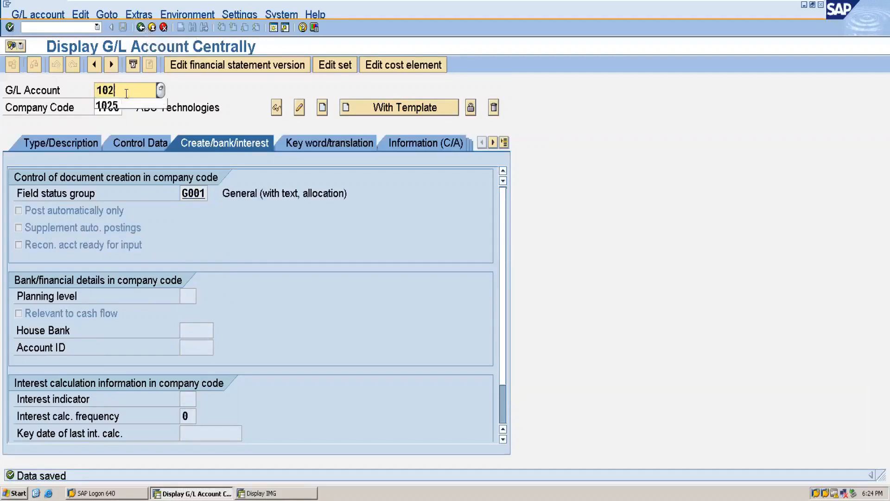
text(6)
click(321, 115)
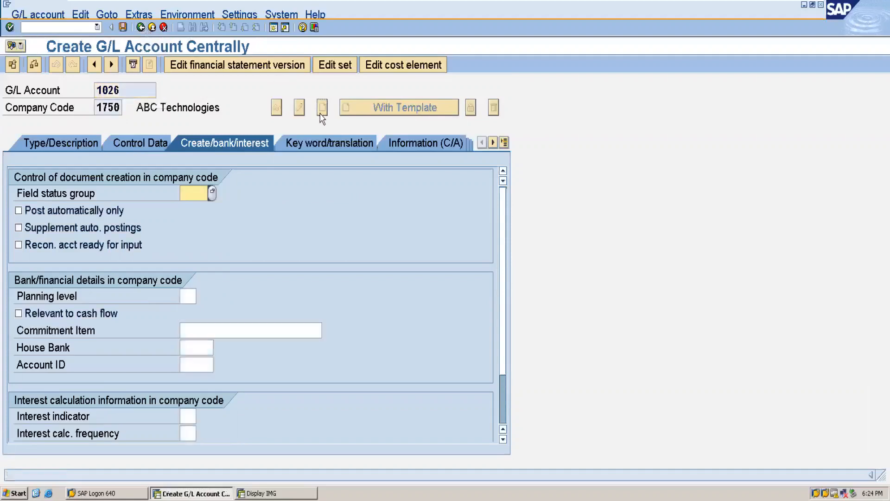
Assign field status group G001 to G/L account 1026
text(G00)
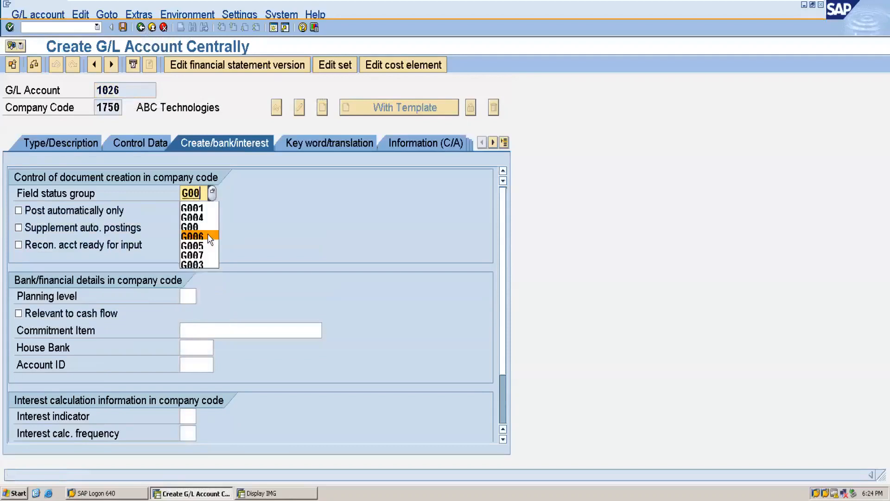
click(196, 207)
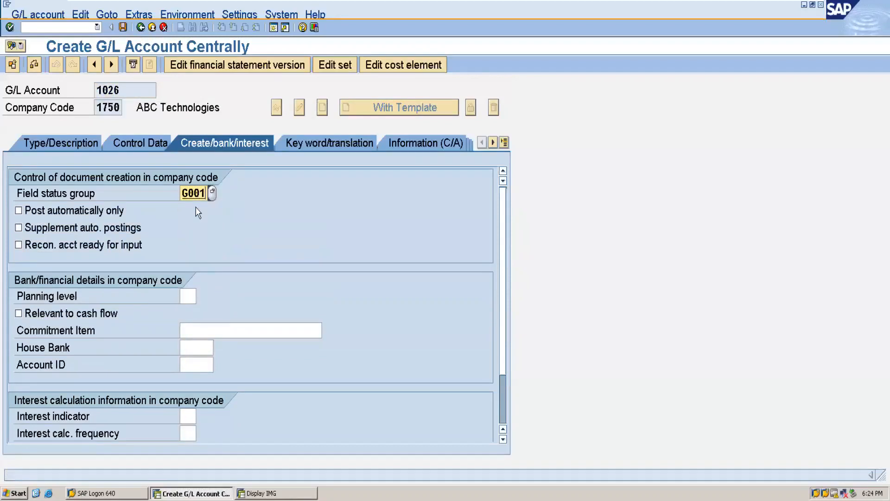
In the control data of account 1026, enable only balances in local currency, set tax category E1 and allow posting without tax
click(136, 143)
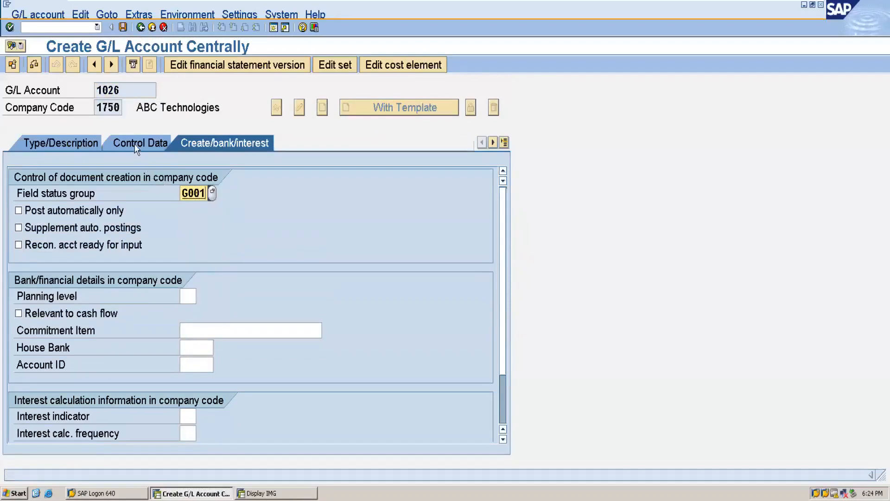
click(33, 195)
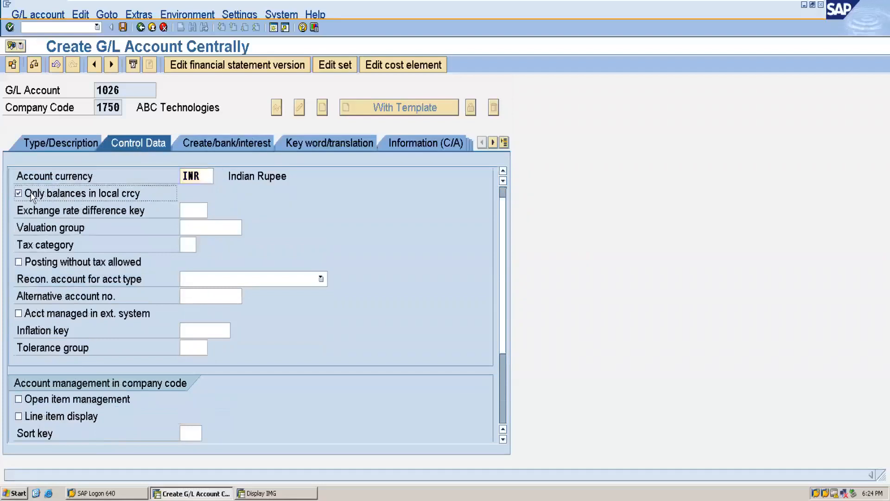
click(191, 246)
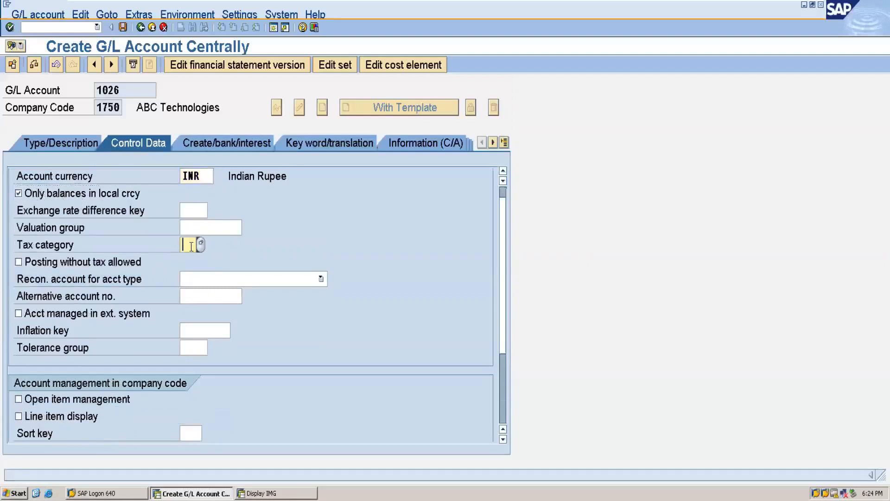
click(201, 244)
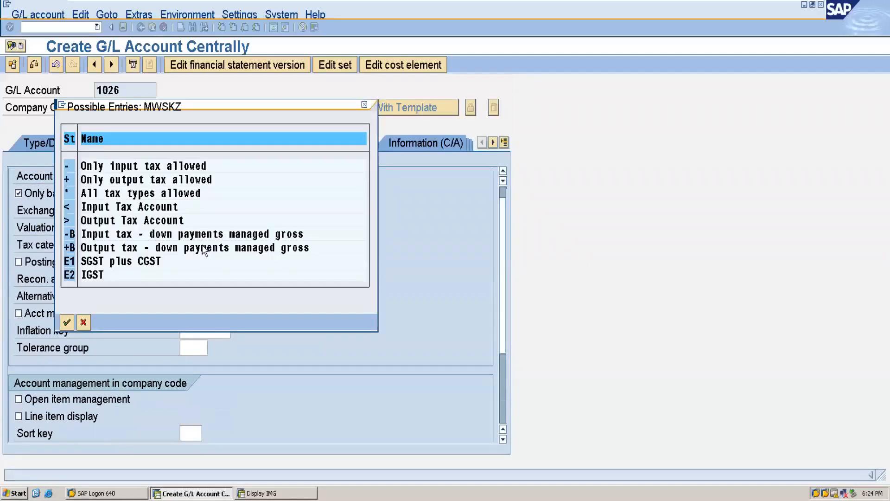
double_click(108, 265)
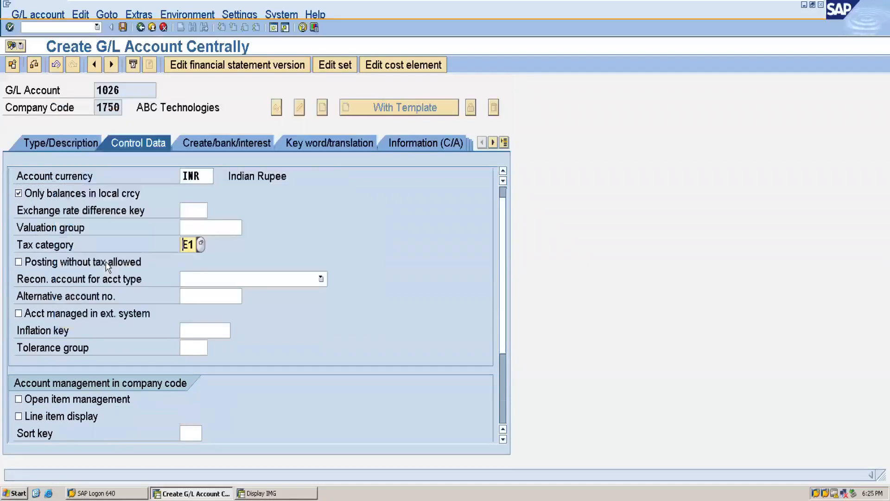
key(Tab)
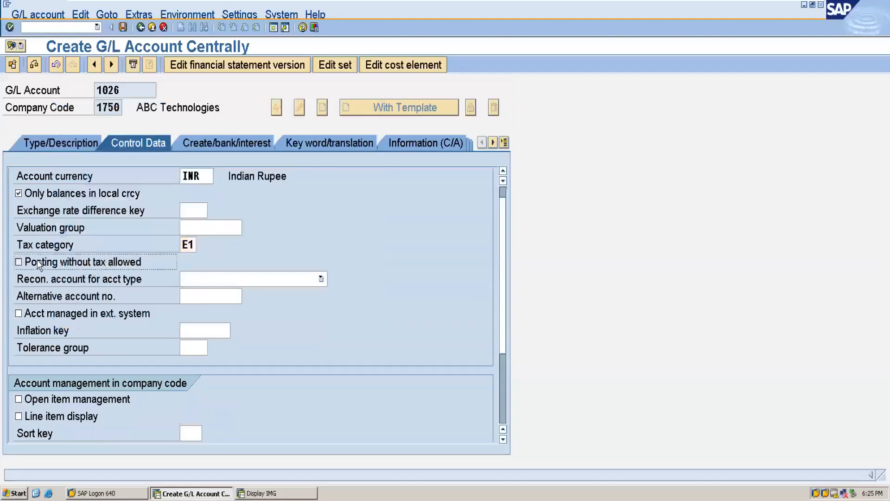
Enable line item display for account 1026 and set its sort key to 001
click(35, 420)
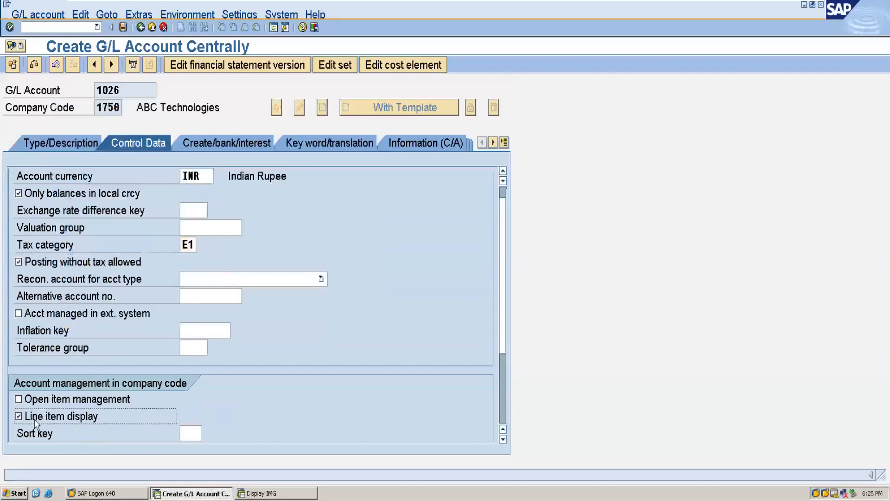
scroll(506, 338, down, 3)
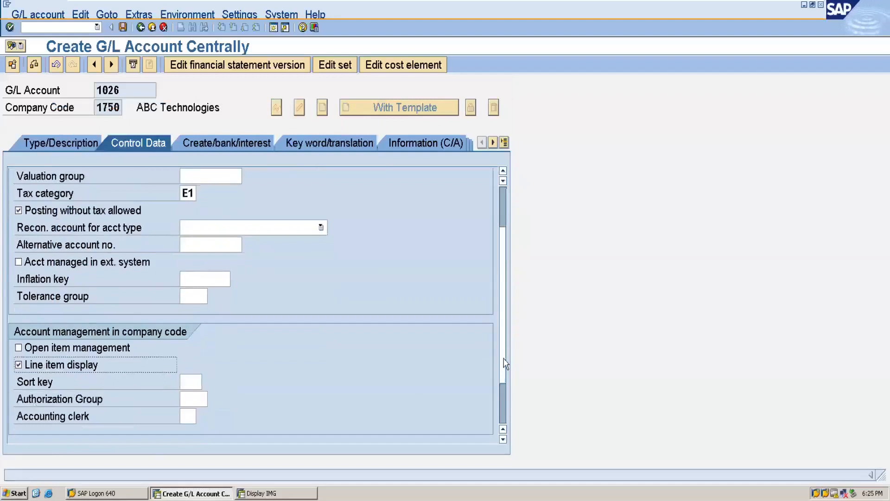
click(191, 381)
text(001)
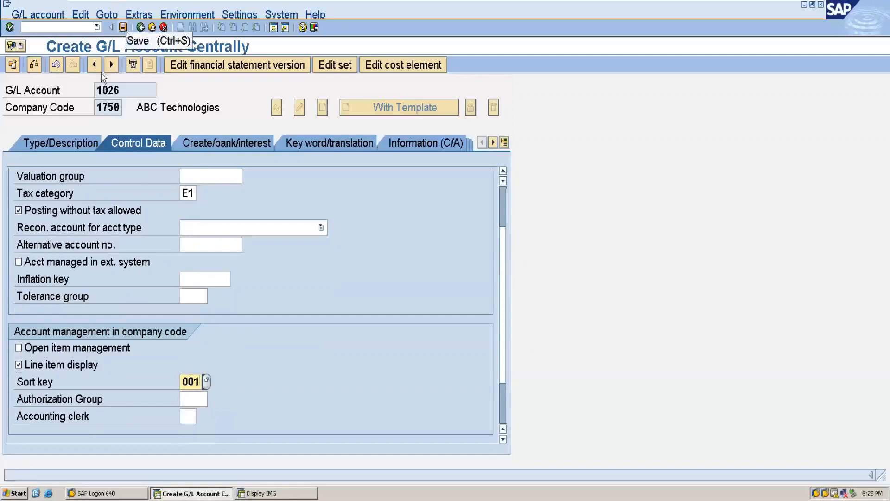
Assign account 1026 to the ASSE ASSET account group and make it a balance sheet account
click(56, 143)
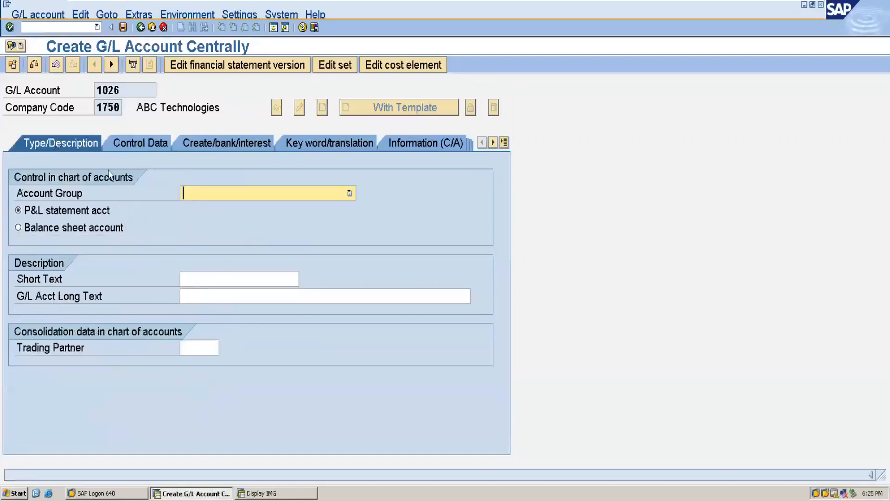
click(250, 199)
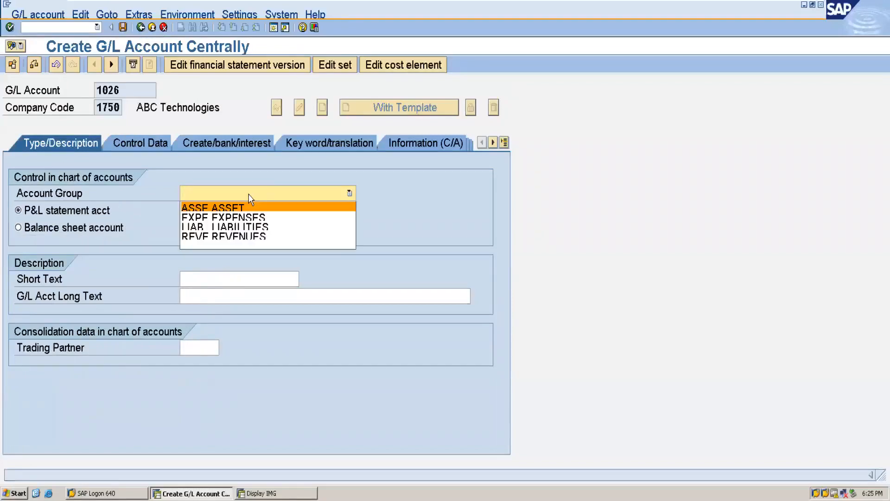
click(238, 206)
click(122, 227)
Enter Input CGST as both the short and long text of account 1026 and save the account
click(202, 279)
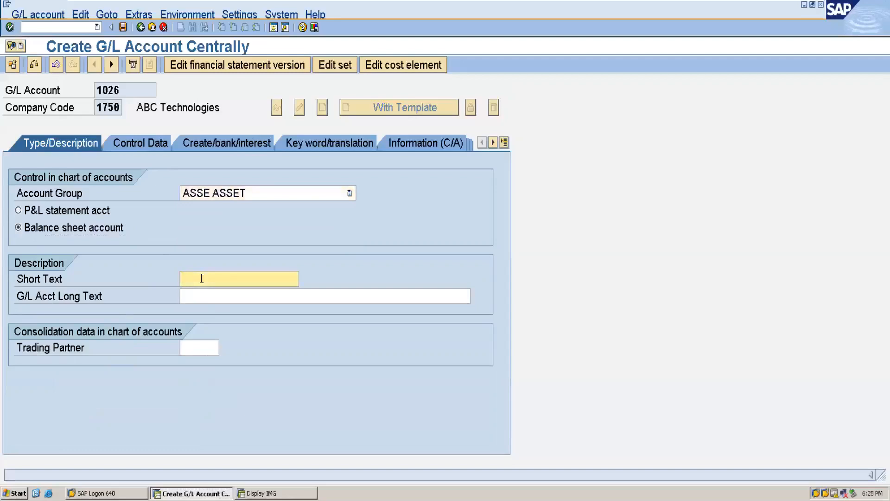
text(IN)
key(BackSpace)
text(nput)
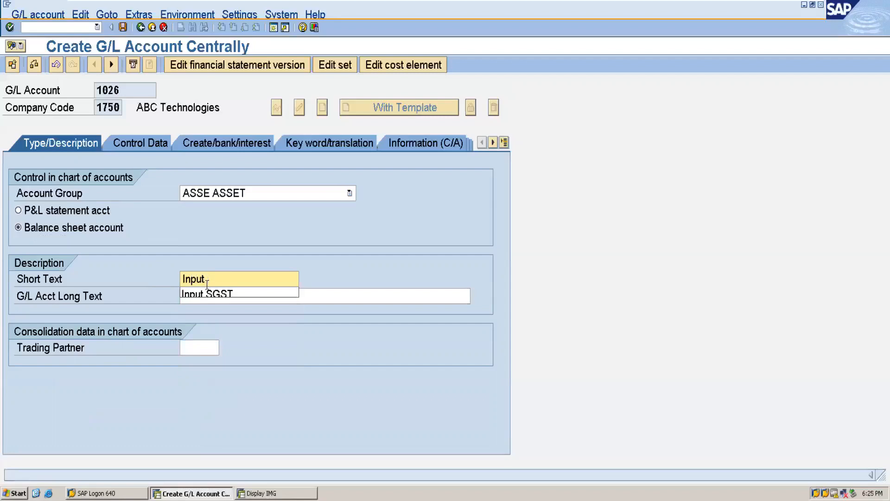
text( CS)
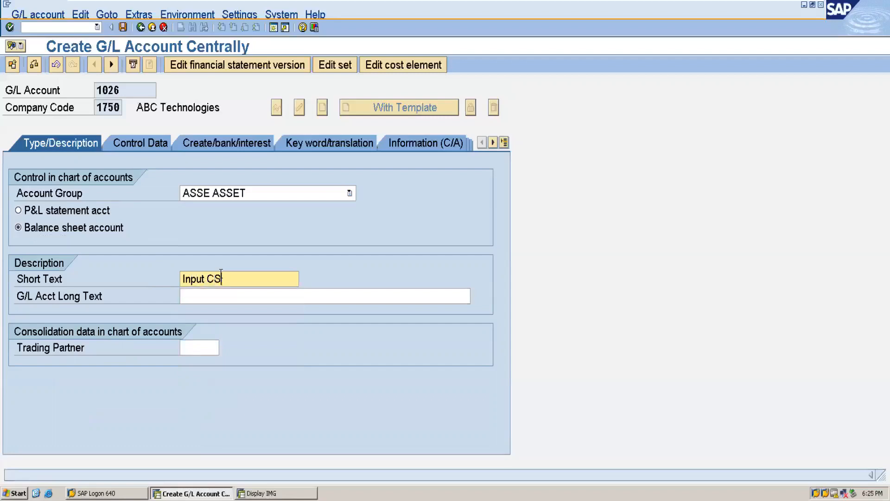
key(BackSpace)
text(GST)
drag(246, 276, 177, 279)
key(ctrl+c)
click(194, 297)
key(ctrl+v)
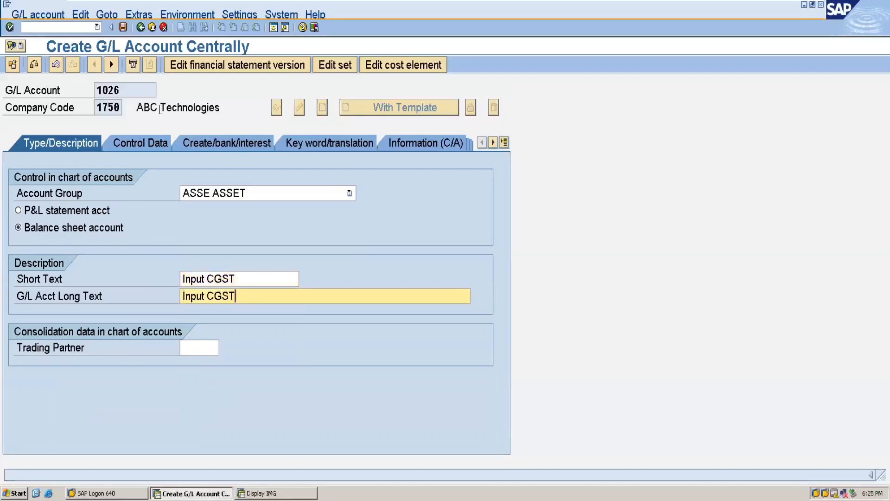
click(122, 29)
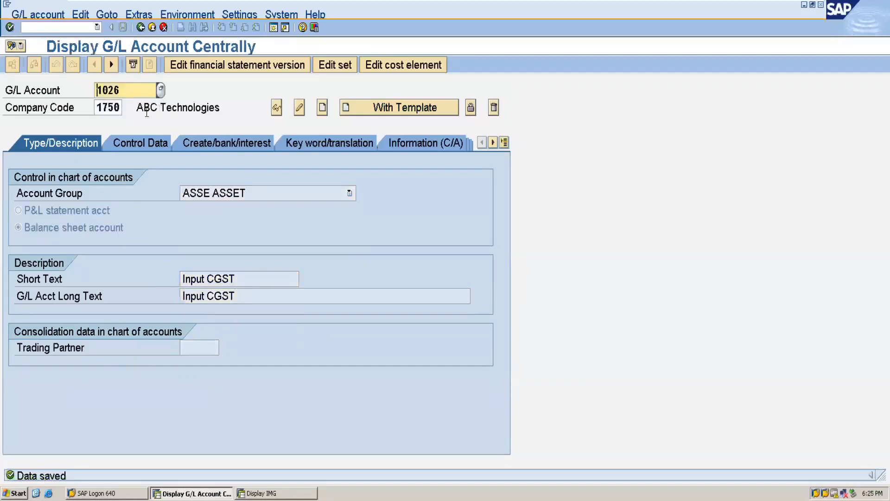
Start creating G/L account 1027 in company code 1750
click(127, 90)
key(BackSpace)
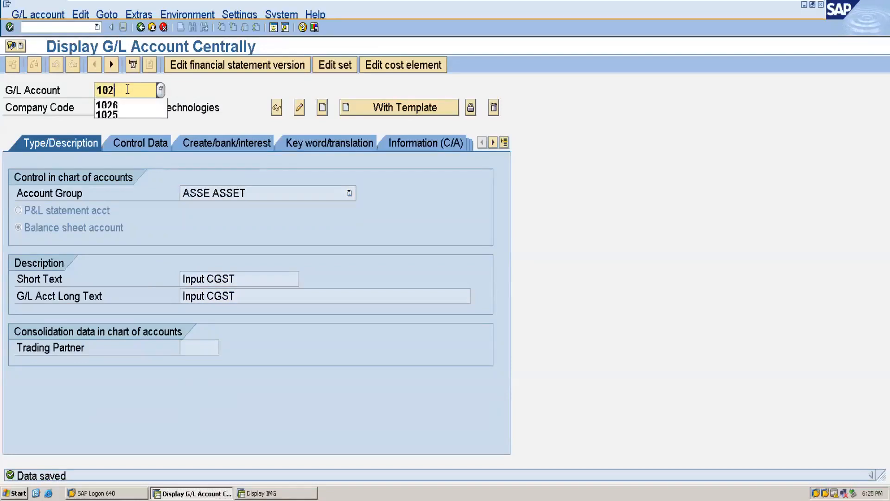
text(7)
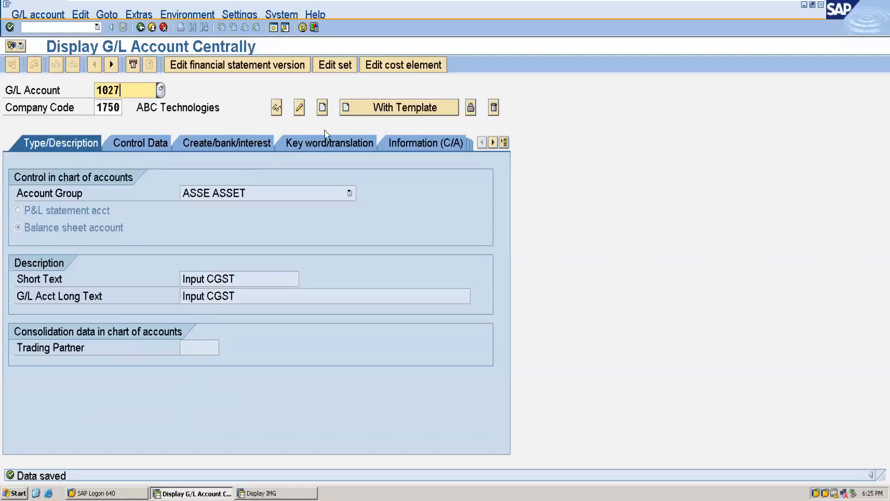
click(323, 109)
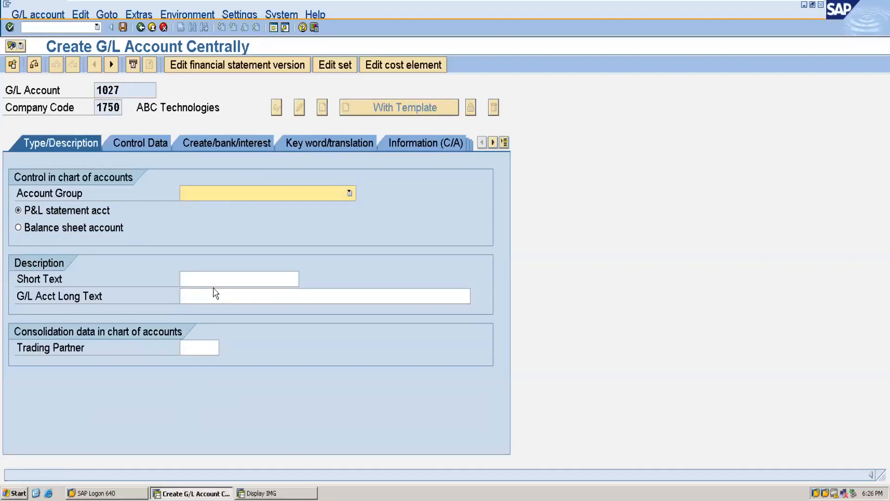
Assign account 1027 to the ASSE ASSET account group and make it a balance sheet account
click(308, 195)
click(258, 207)
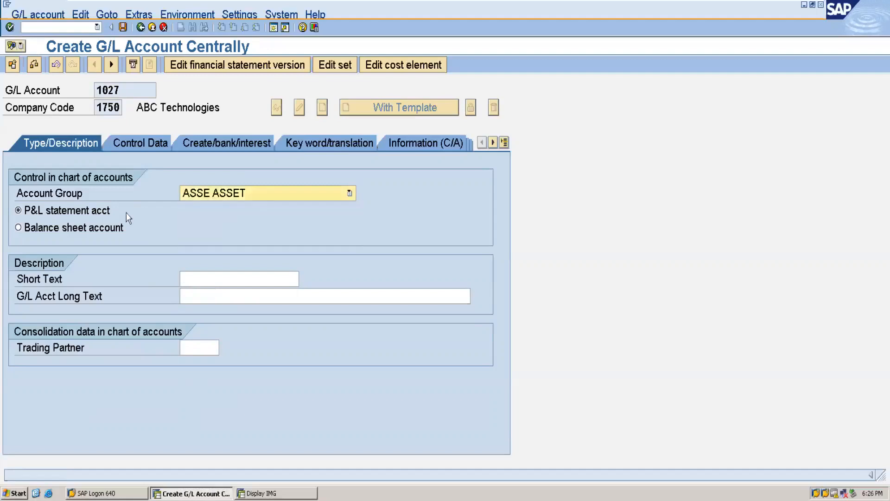
click(117, 229)
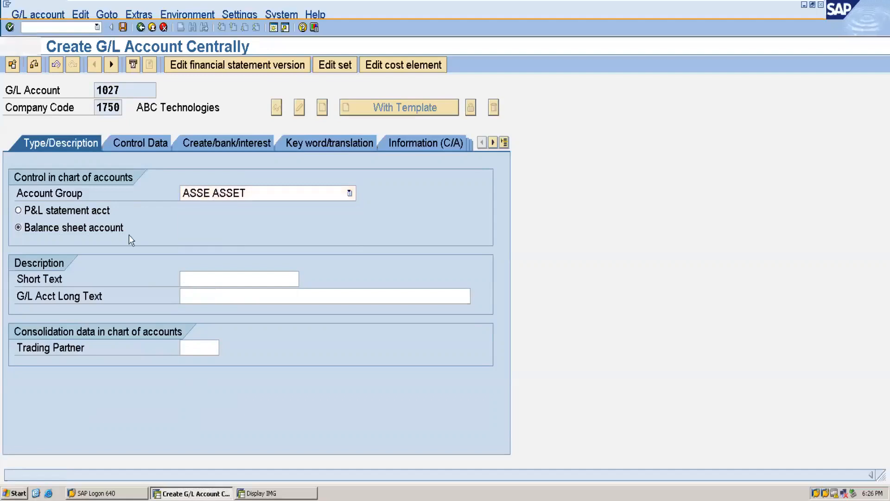
Enter Input IGST as both the short text and the long text of account 1027
click(215, 279)
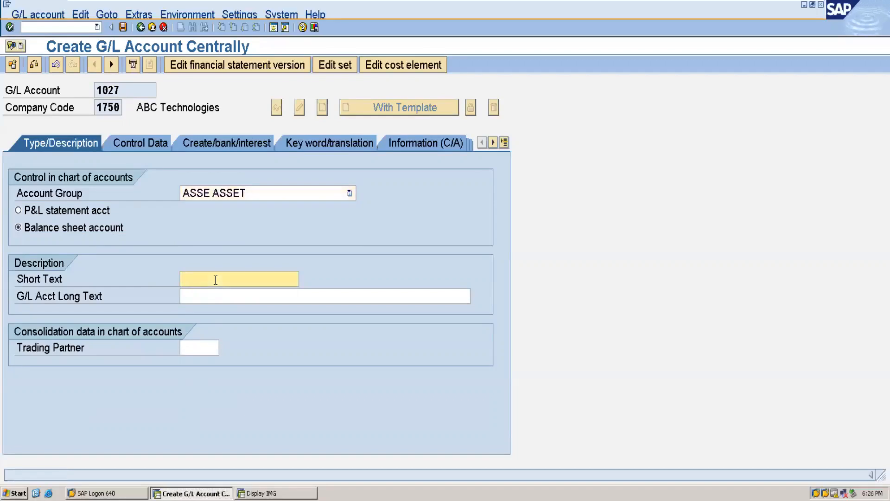
text(I)
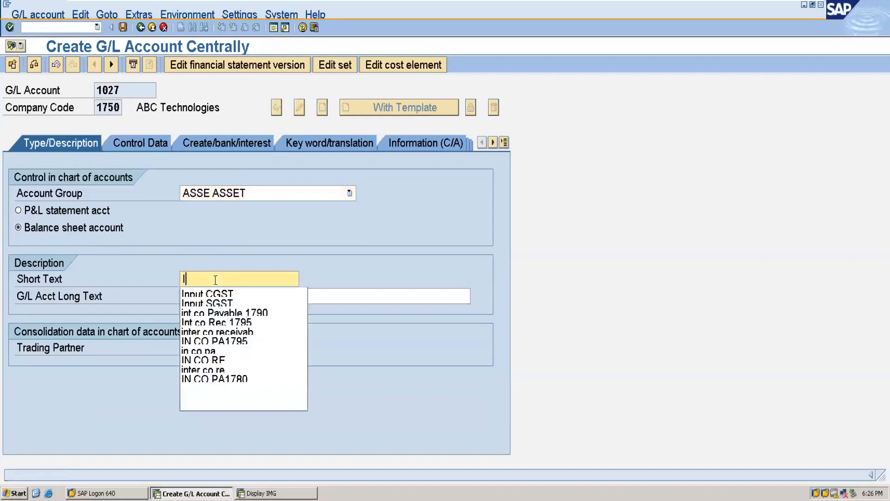
text(npu)
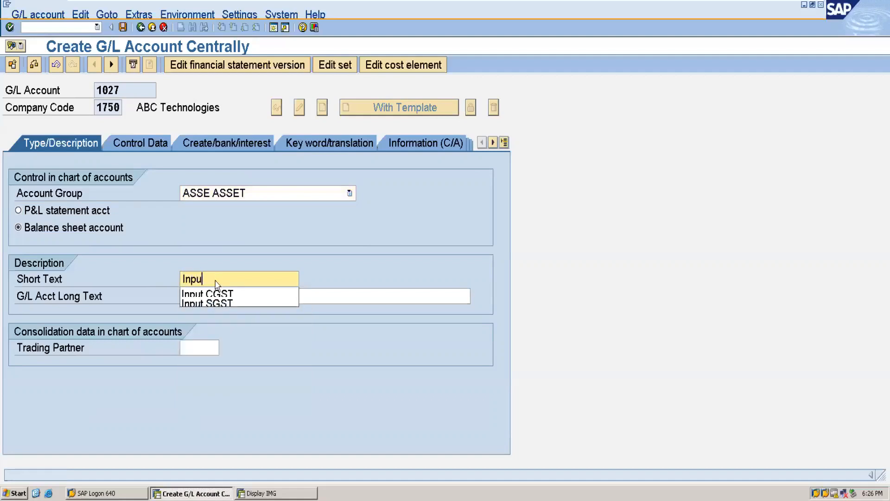
text(t IGST)
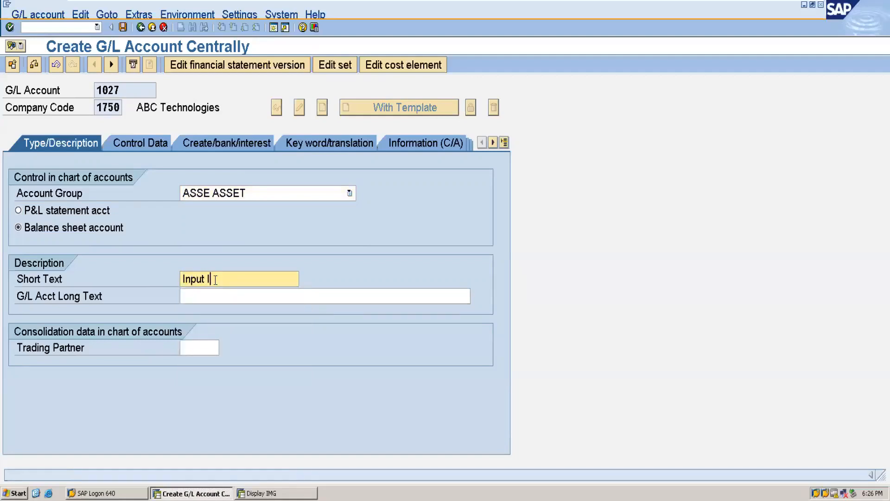
drag(242, 281, 146, 271)
key(ctrl+c)
click(206, 292)
key(ctrl+v)
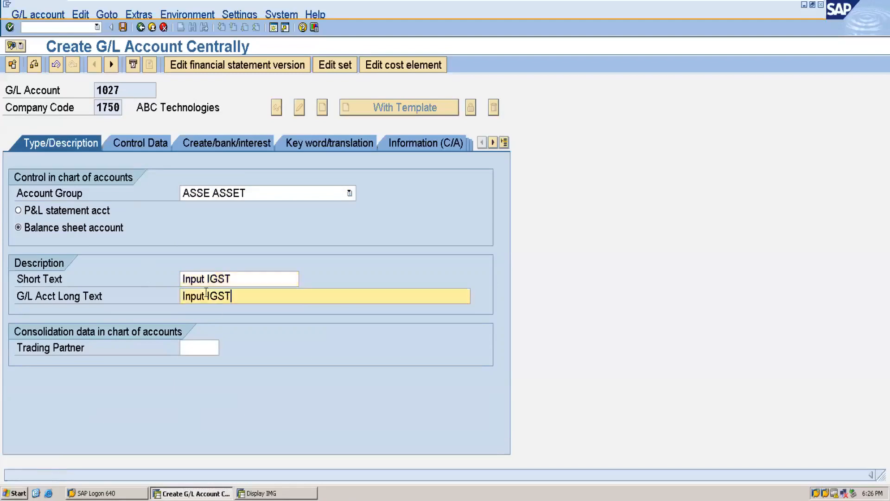
In the control data of account 1027, enable only balances in local currency, set tax category E2 and allow posting without tax
click(143, 145)
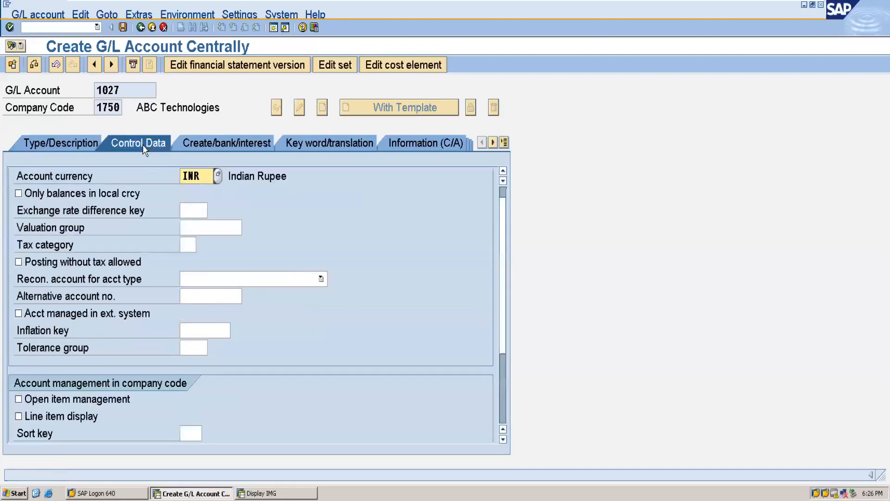
click(46, 198)
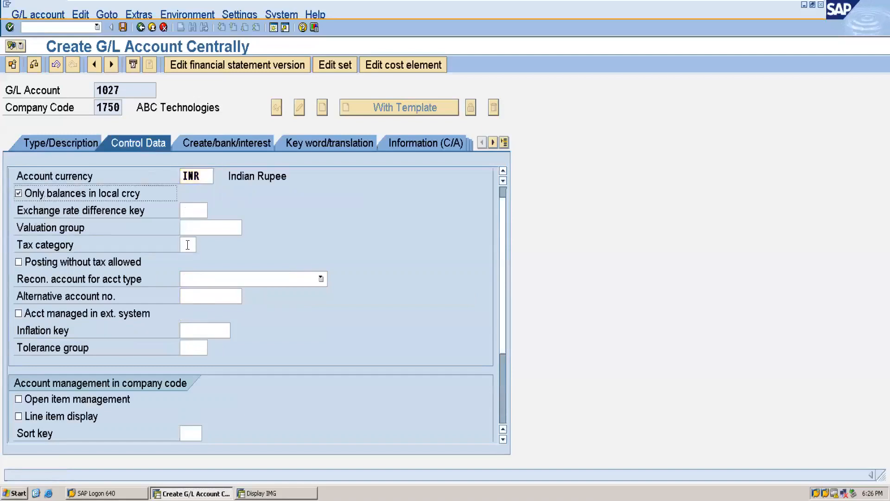
click(188, 245)
click(199, 246)
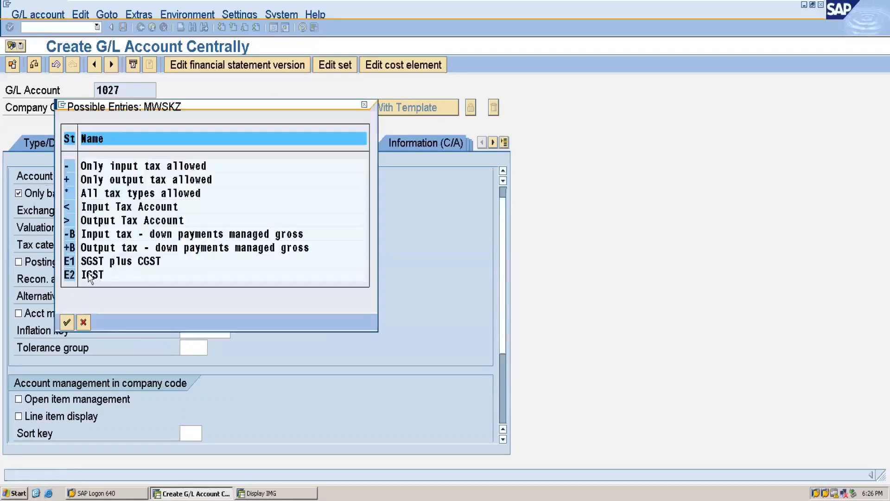
double_click(85, 276)
click(46, 263)
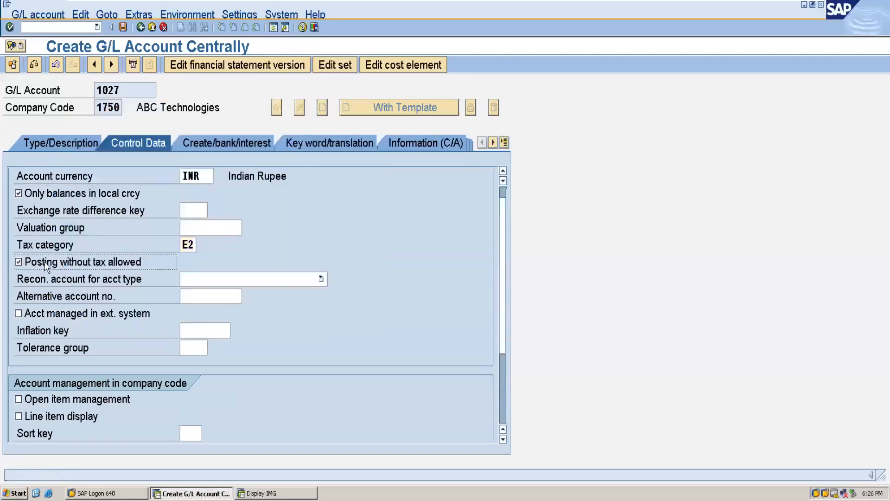
Enable line item display for account 1027 and set its sort key to 001
click(28, 416)
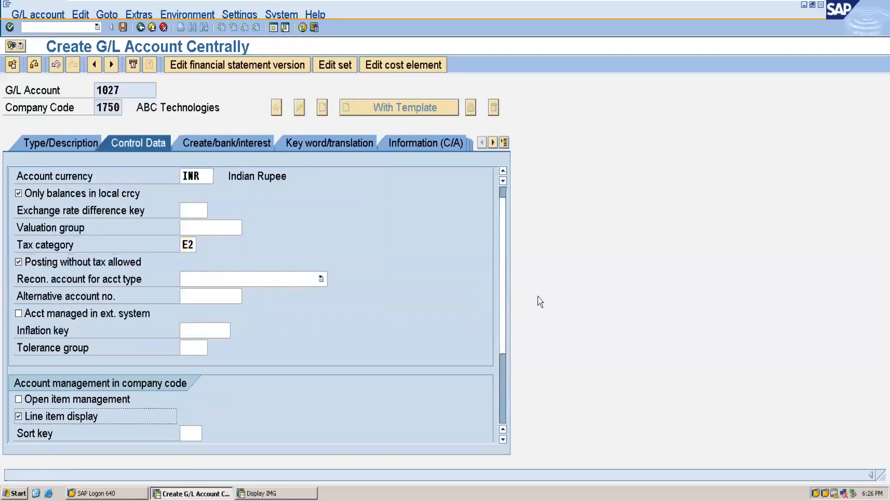
scroll(503, 326, down, 2)
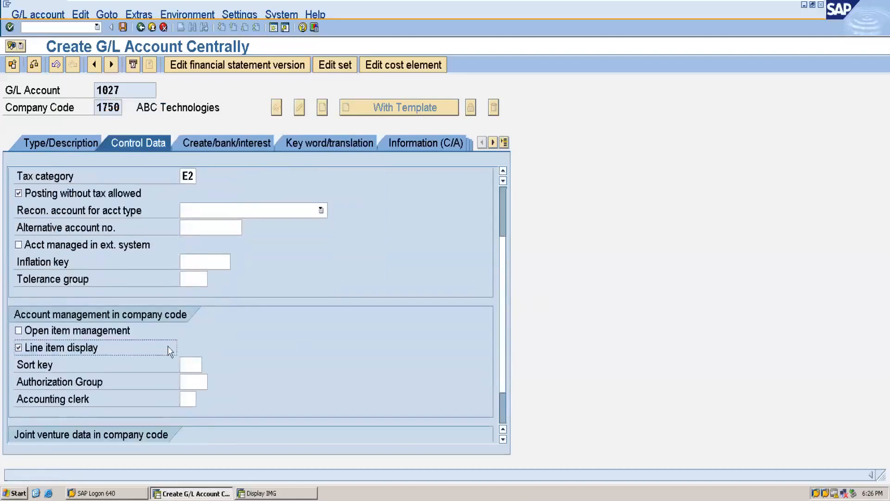
click(188, 362)
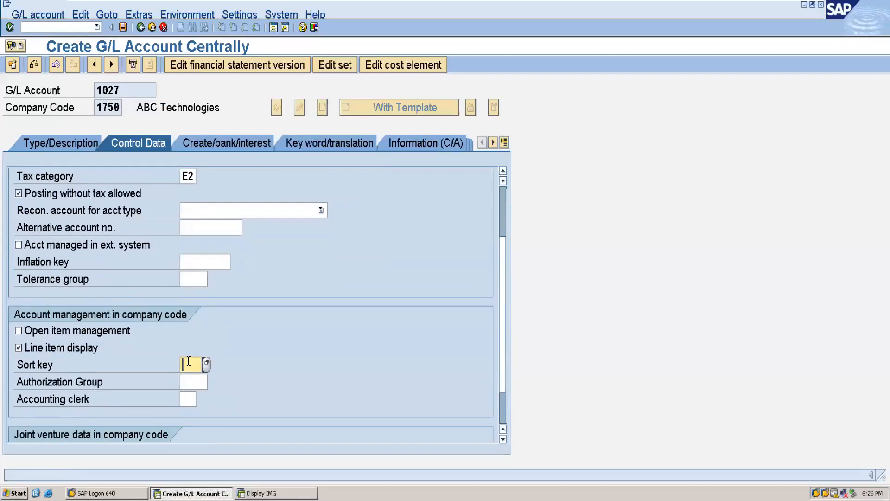
text(001)
Assign field status group G001 to account 1027 and save the account
click(228, 140)
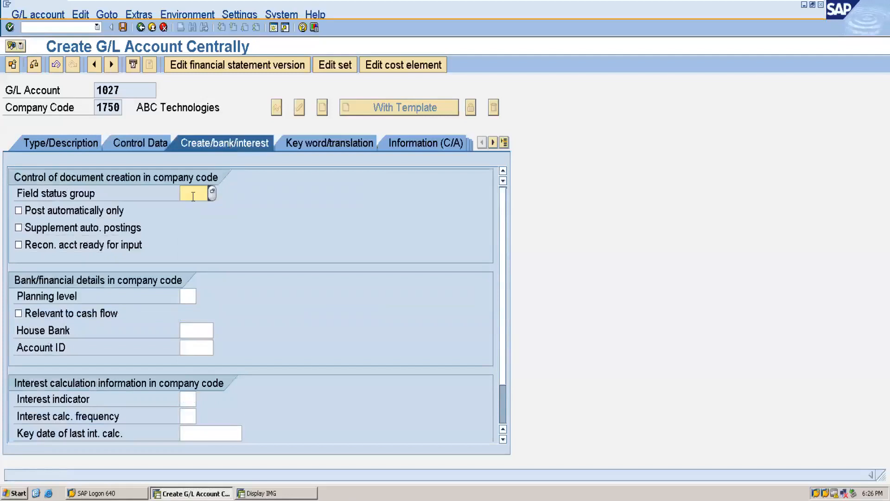
text(G00)
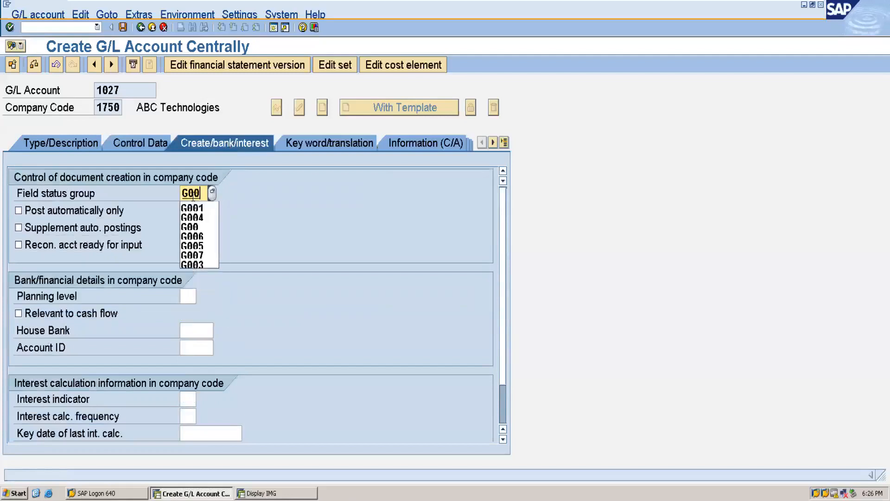
click(194, 208)
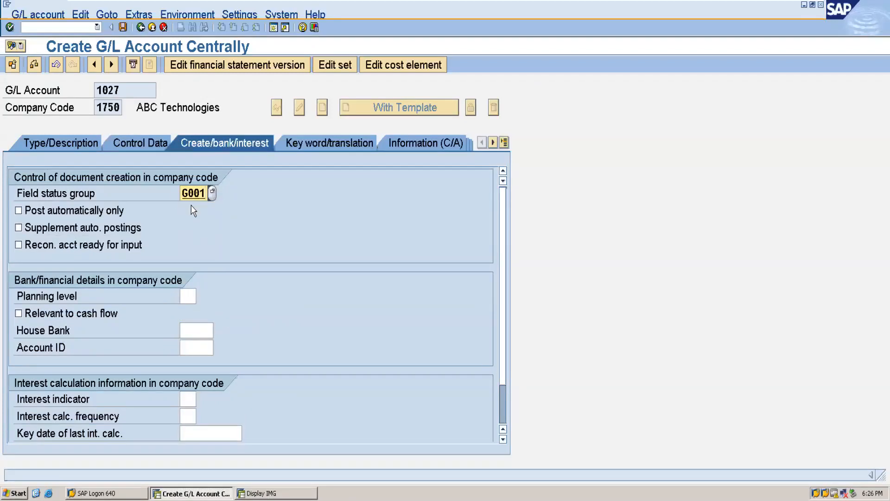
click(124, 28)
Switch to the Excel notes, enter "gl accoiunts" in C20 and list 1025 with SGST beside it in D20 and E20
mouse_move(698, 5)
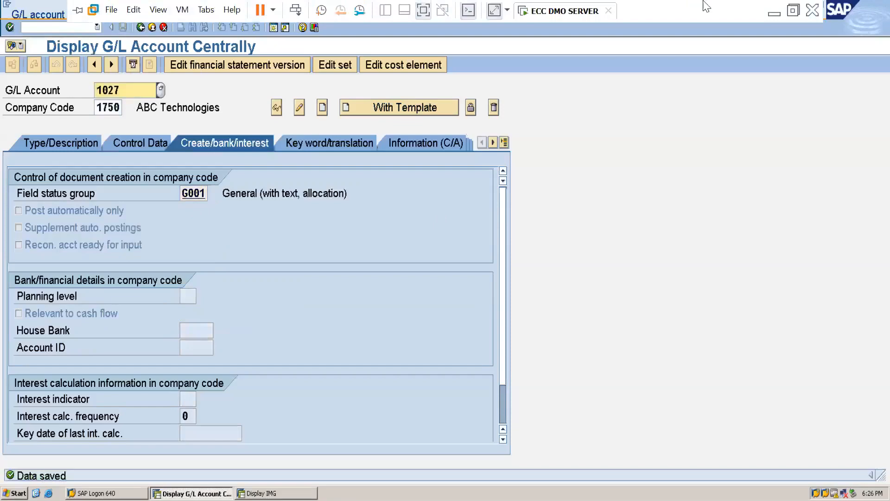
click(773, 19)
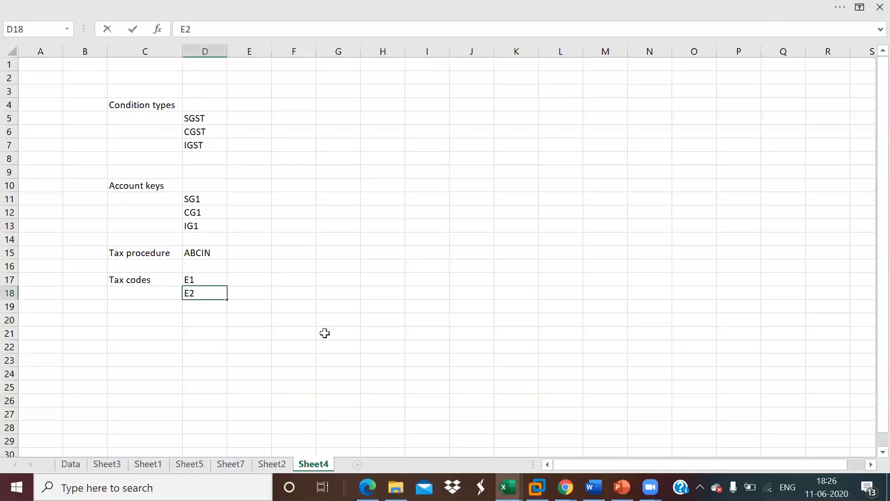
click(134, 325)
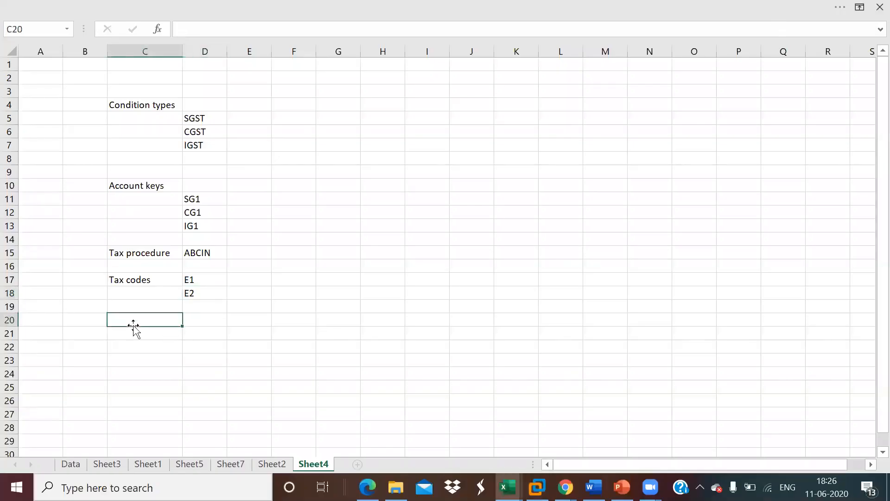
text(gl accoiunts)
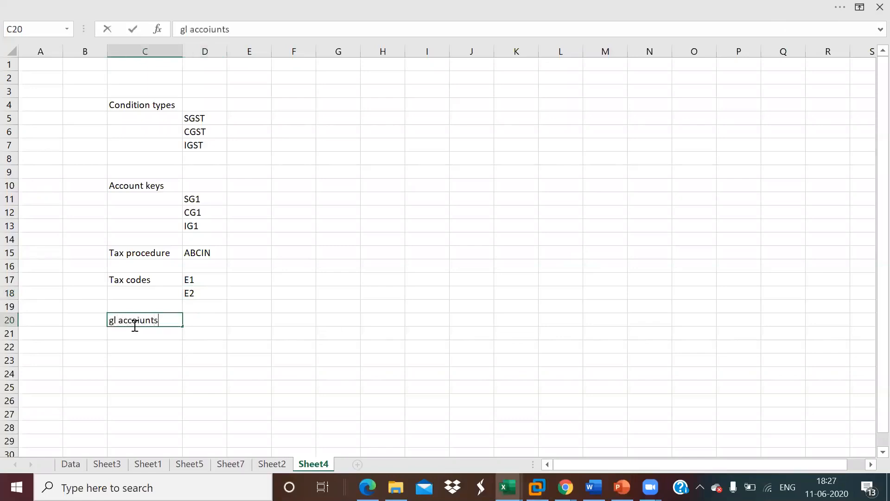
click(203, 319)
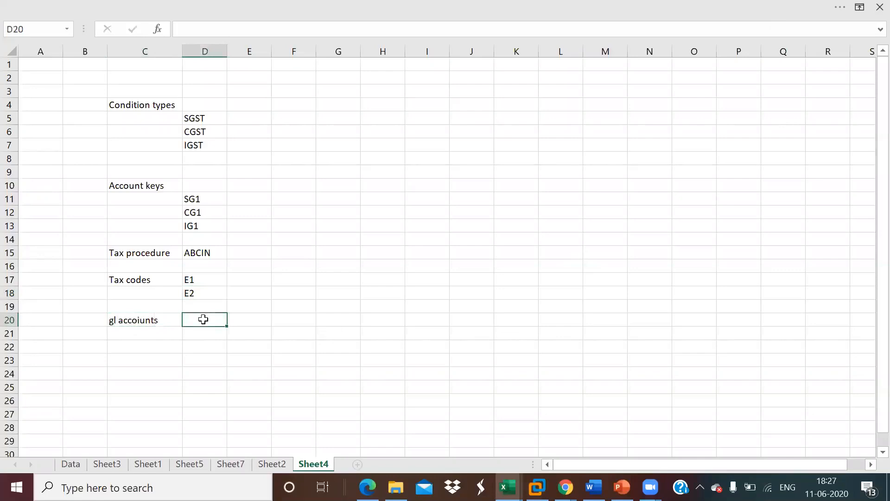
text(1025)
click(245, 320)
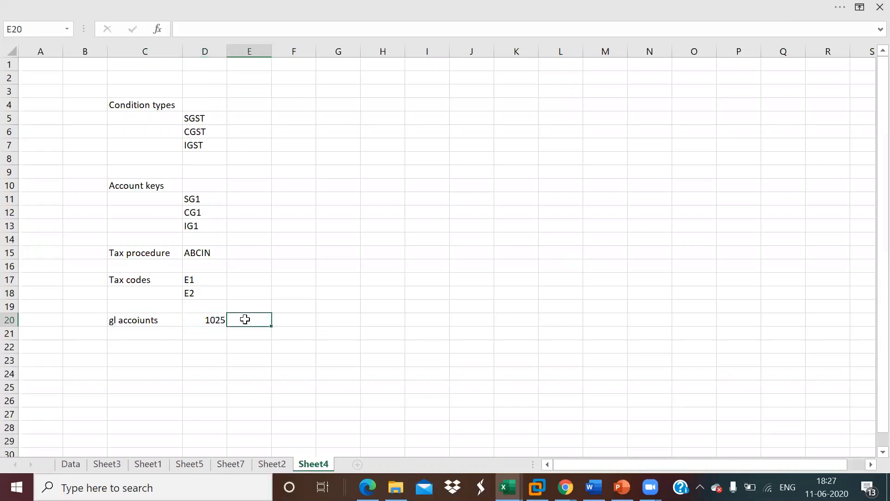
text(SGST)
Add G/L accounts 1026 for CGST and 1027 for IGST in rows 21 and 22 of the notes
click(218, 333)
text(10)
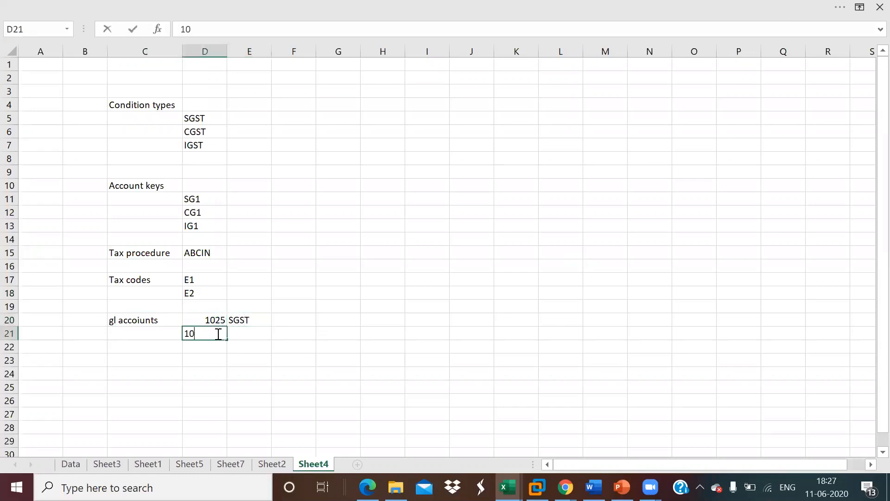
text(26)
click(255, 336)
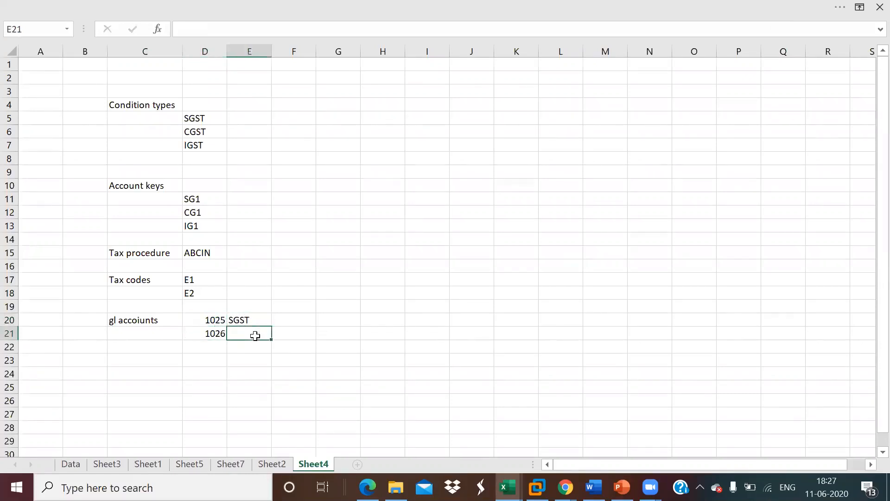
text(CGST)
click(212, 348)
text(1027)
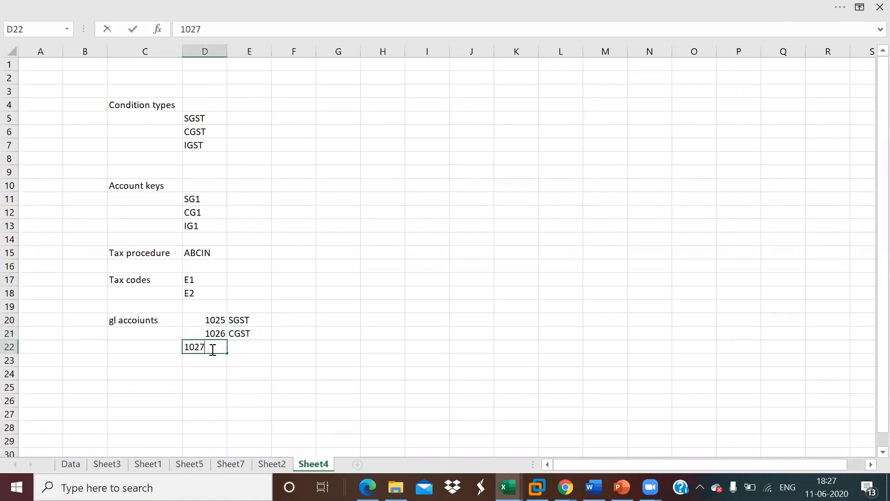
click(243, 348)
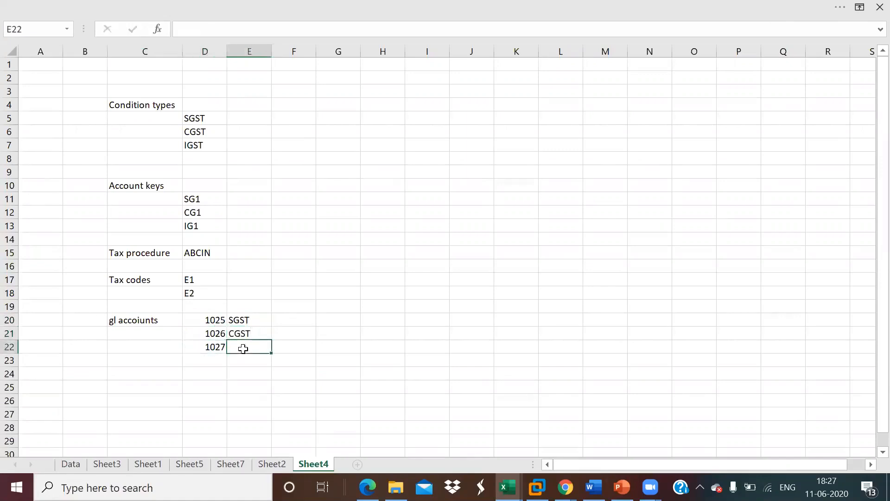
text(IGST)
click(373, 358)
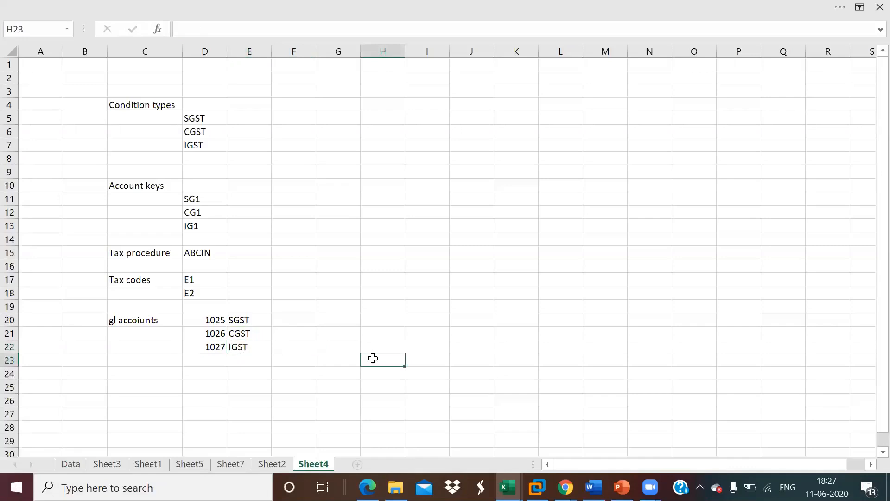
Check the GST configuration step list in the Word document and return to the SAP server window
mouse_move(594, 487)
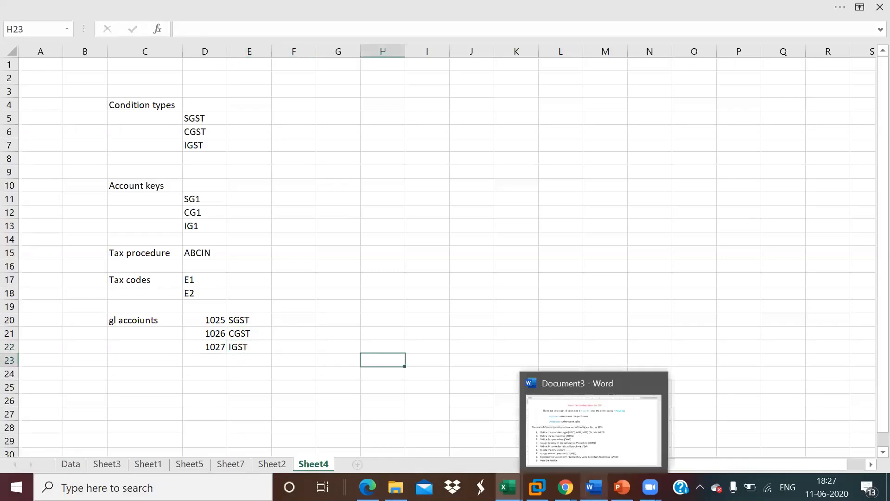
click(597, 453)
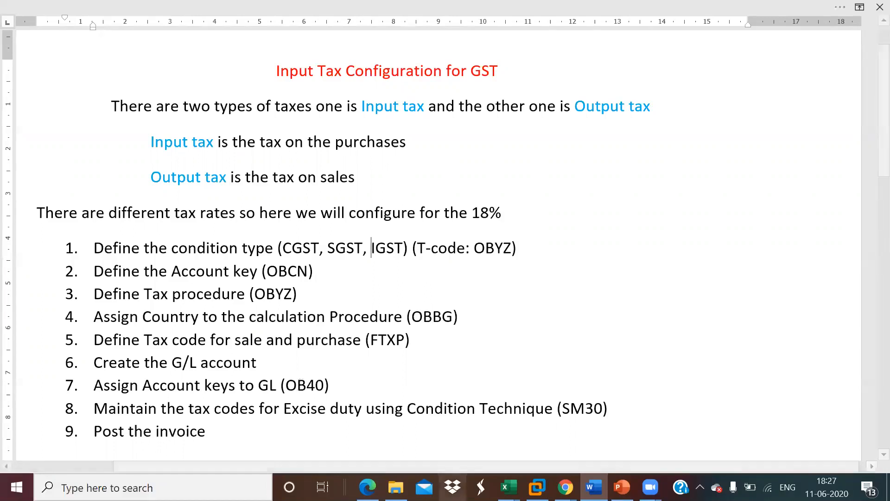
mouse_move(537, 487)
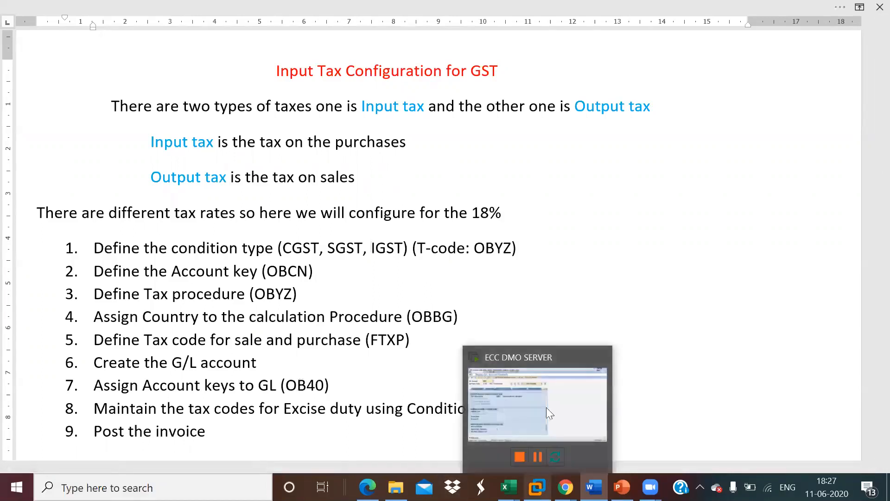
click(554, 404)
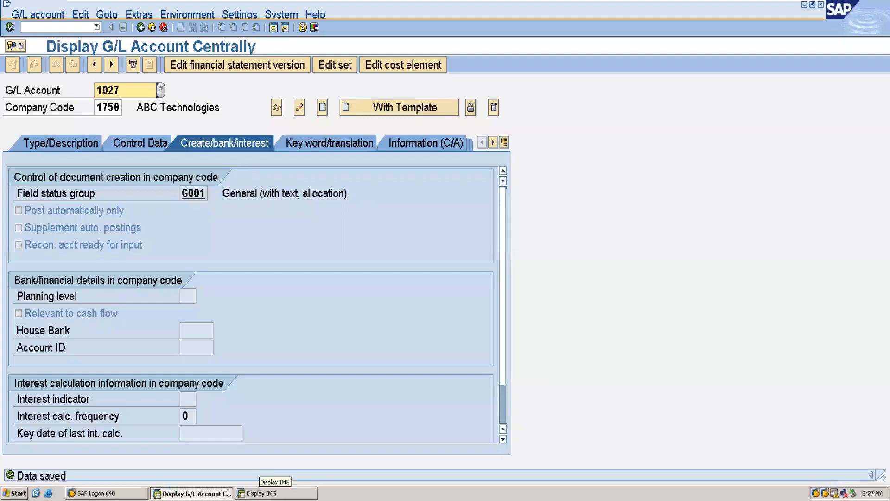
Open Define Tax Accounts under the IMG's Posting settings for Tax on Sales/Purchases
click(269, 493)
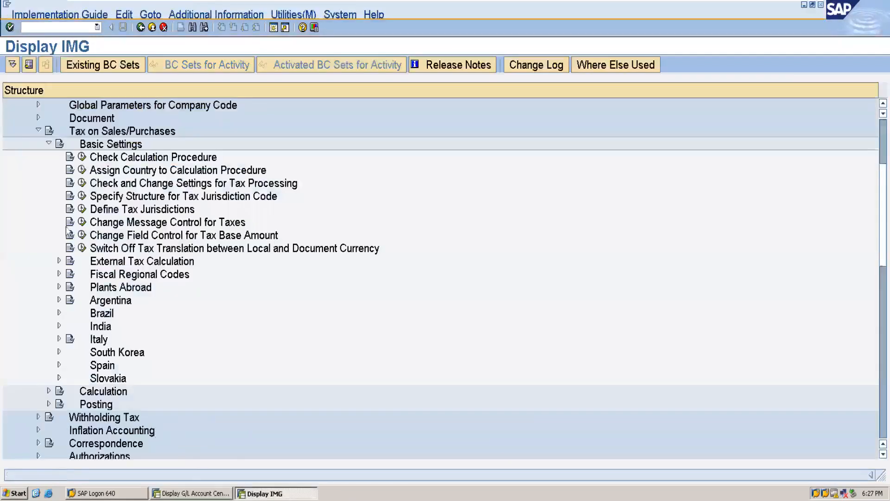
click(49, 404)
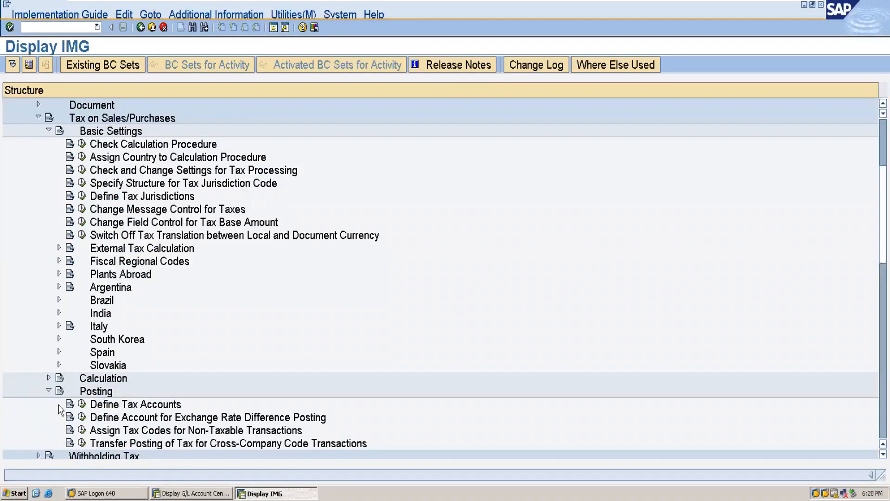
click(82, 405)
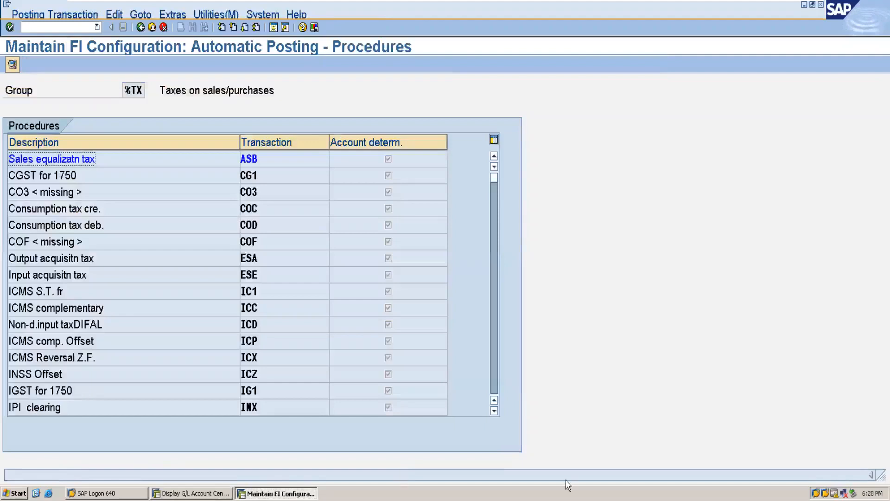
Look through the tax posting procedures for the company code 1750 entries for SGST, CGST and IGST
click(491, 383)
click(492, 383)
click(491, 383)
click(491, 383)
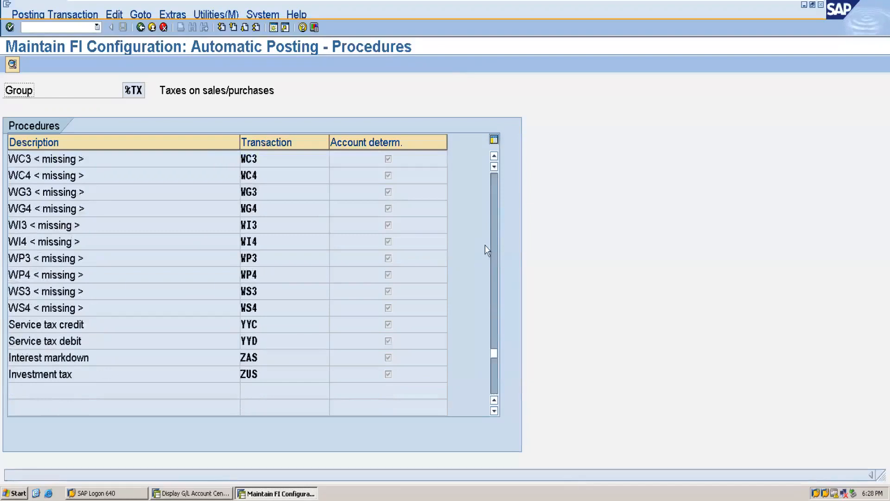
click(494, 234)
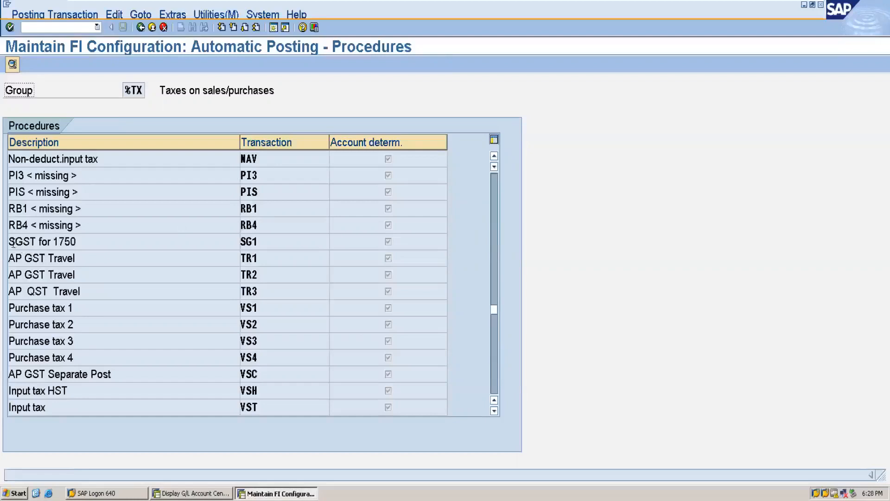
click(493, 193)
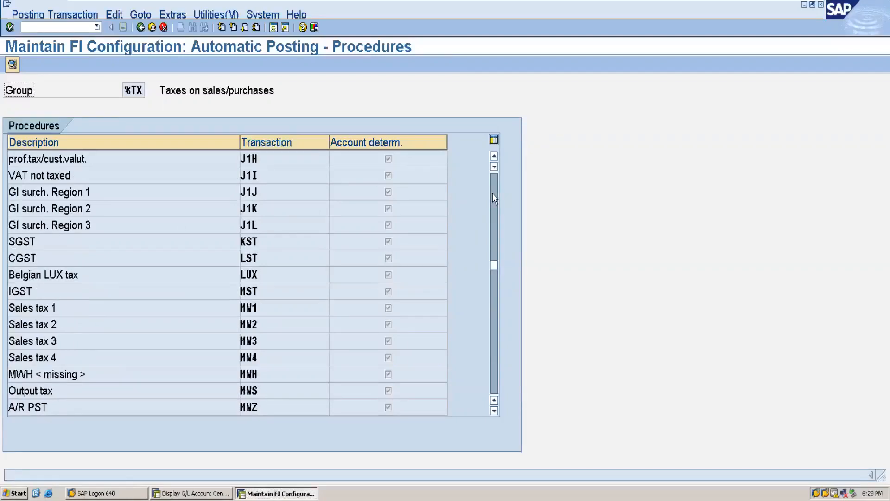
click(493, 193)
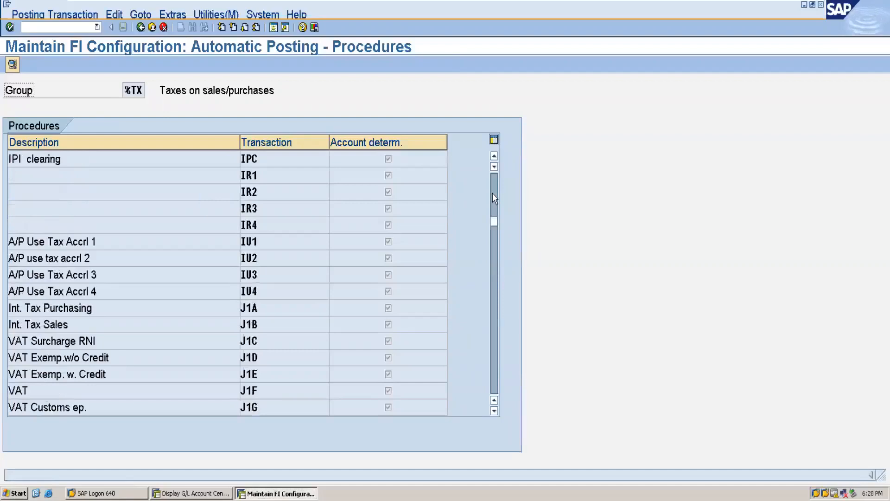
click(492, 193)
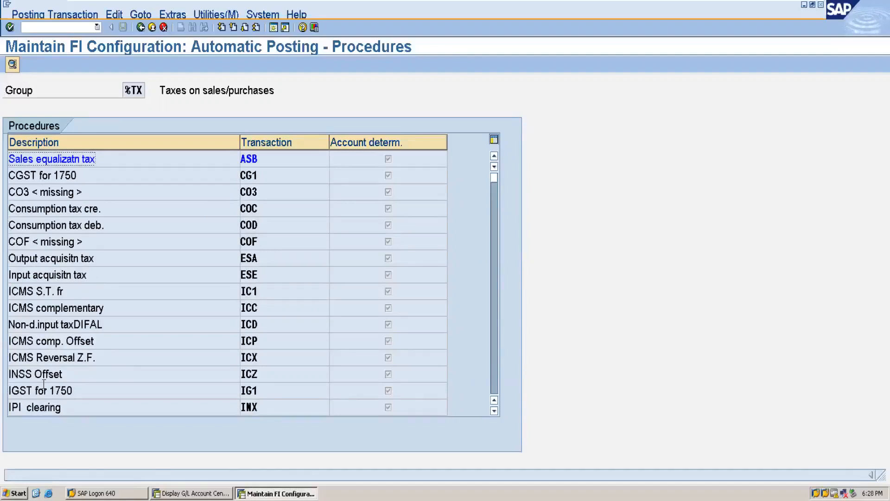
Open the CGST for 1750 procedure (CG1) for chart of accounts TDS1 and save its posting rules without tax code differentiation
double_click(56, 175)
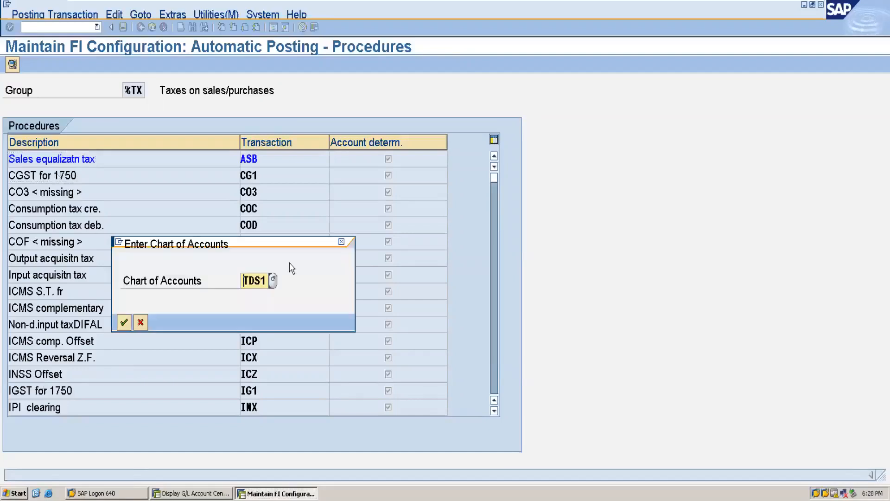
click(121, 323)
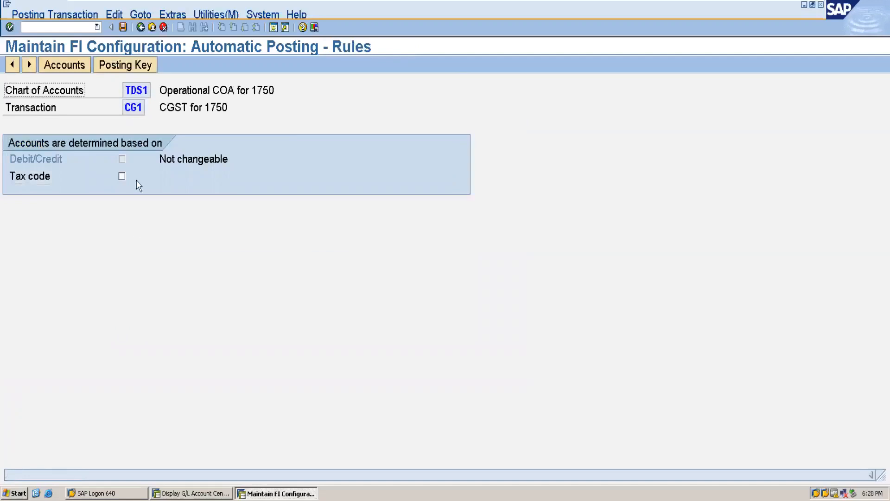
click(128, 71)
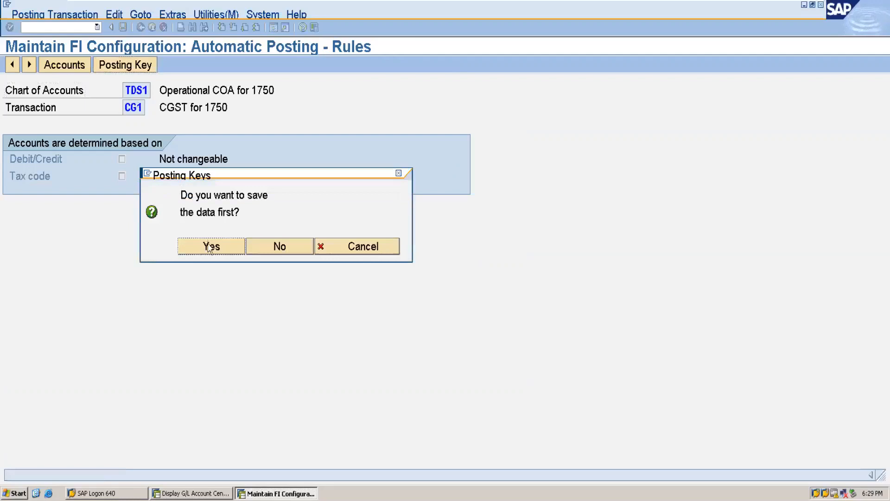
click(209, 251)
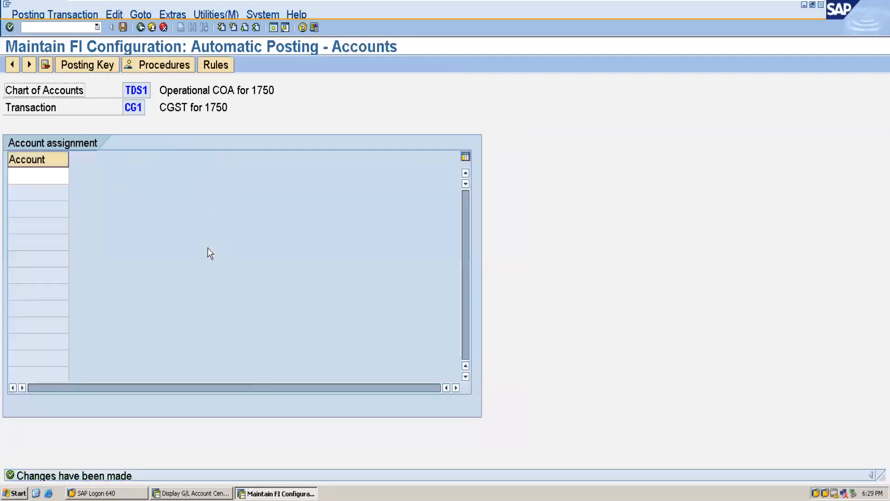
Set the posting keys of CGST for 1750 (CG1) to debit 40 and credit 50, saving them to the proposed customizing request
click(86, 67)
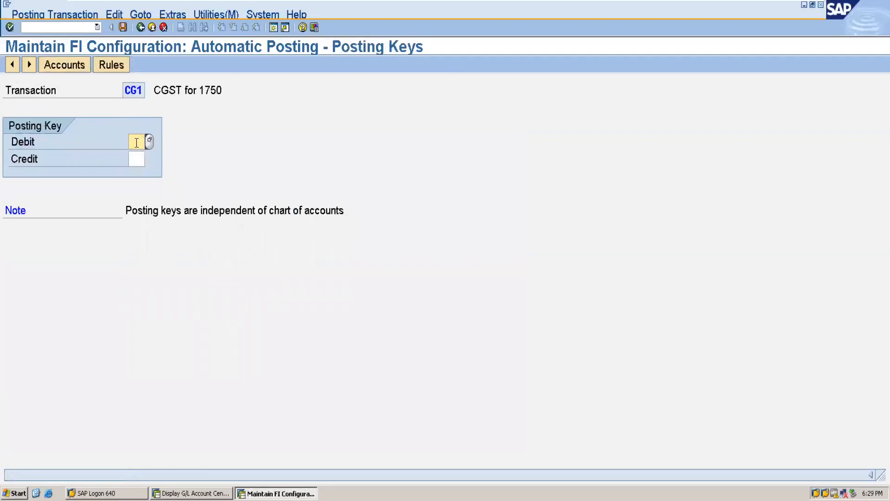
text(40)
click(136, 161)
text(50)
click(68, 68)
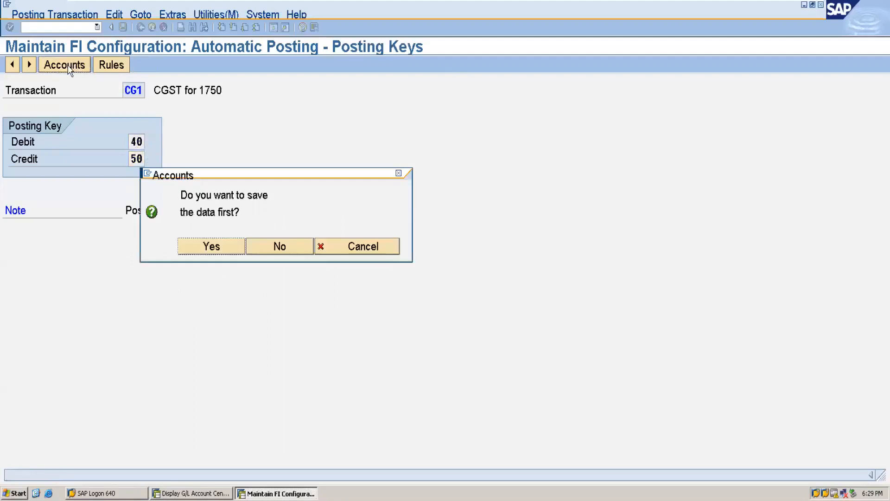
click(211, 247)
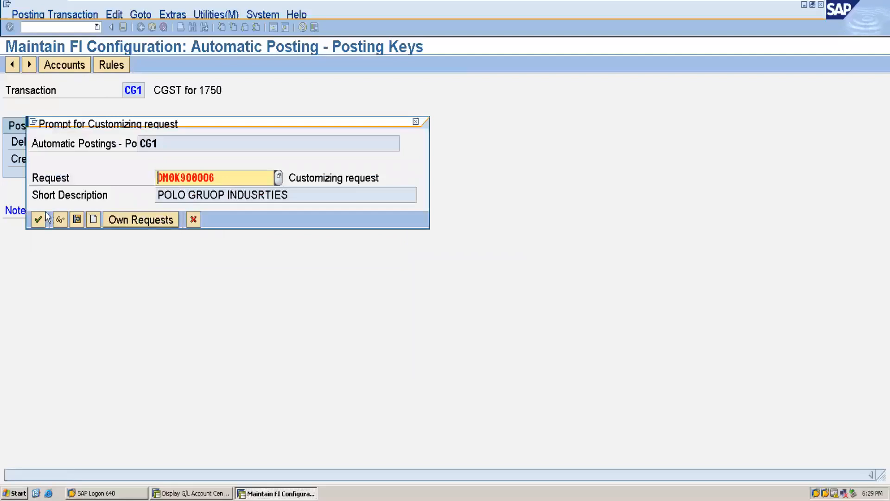
click(38, 219)
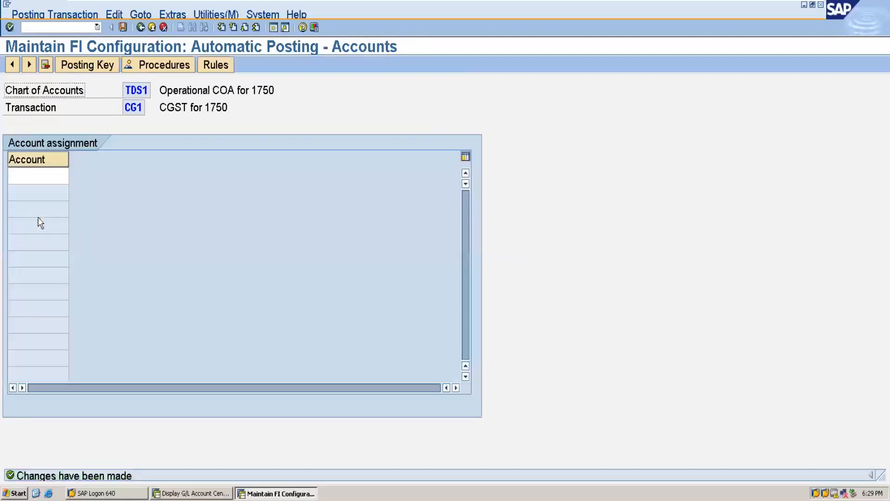
Assign G/L account 1026 to CG1, save it to the proposed customizing request and return to the procedures list
double_click(24, 177)
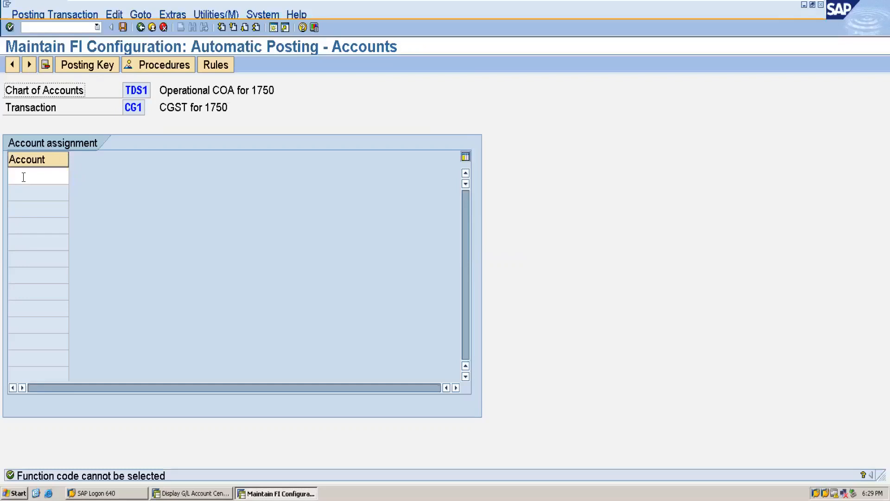
click(21, 179)
text(1026)
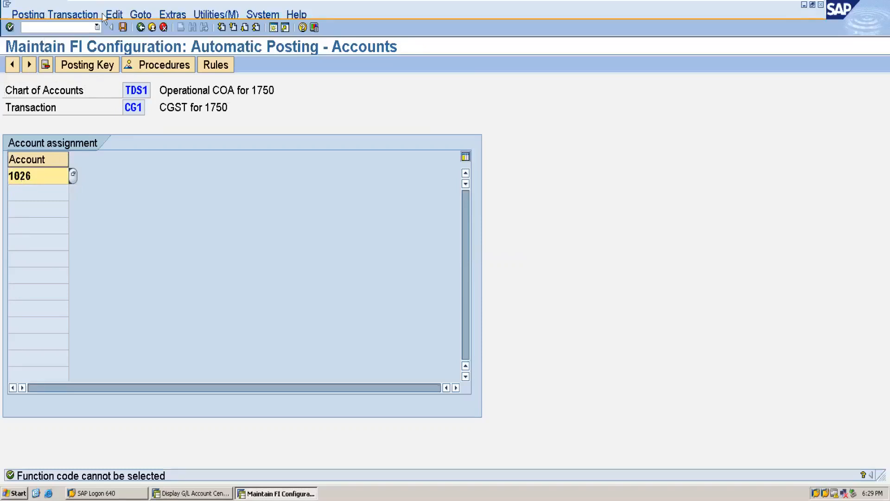
click(124, 29)
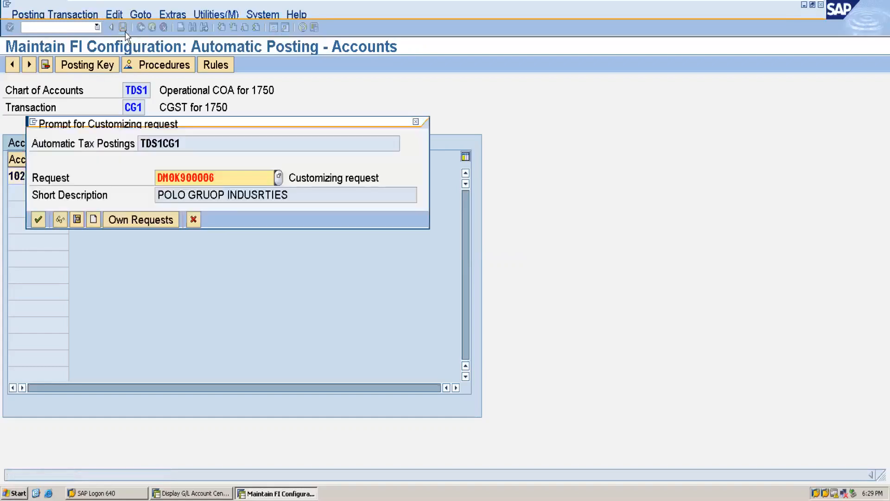
click(39, 219)
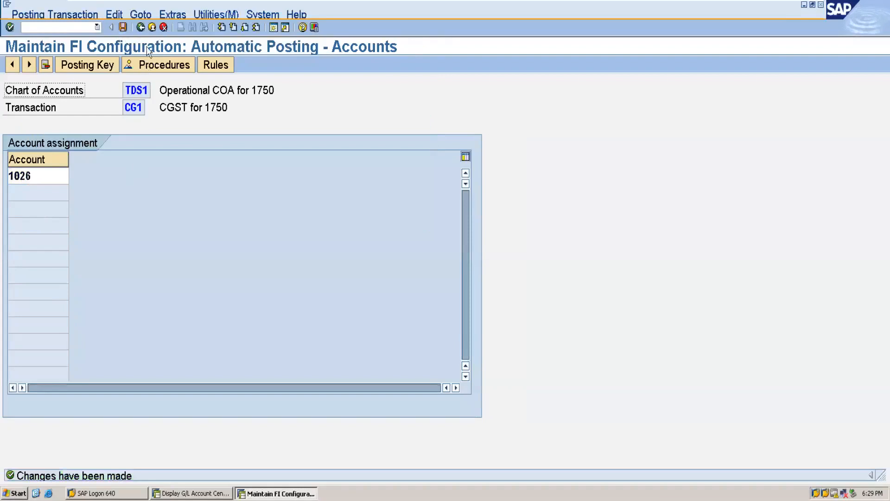
click(140, 28)
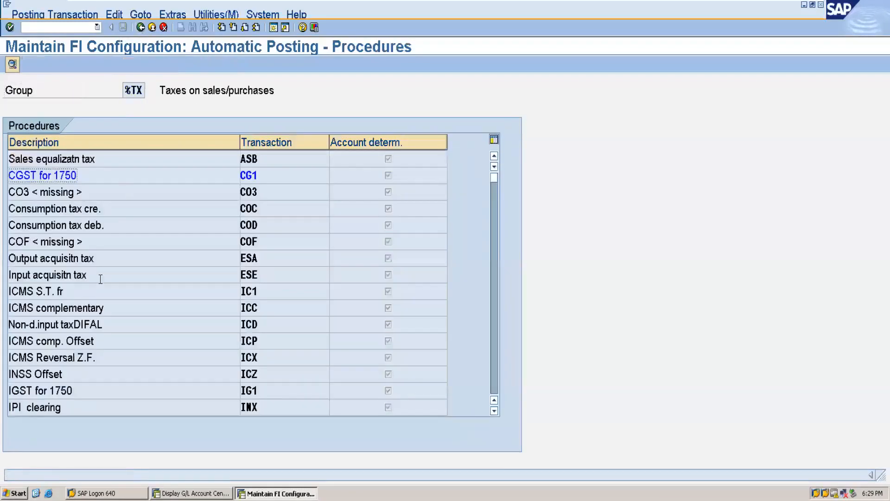
Open the IGST for 1750 procedure (IG1) and save its posting rules without tax code differentiation
double_click(40, 390)
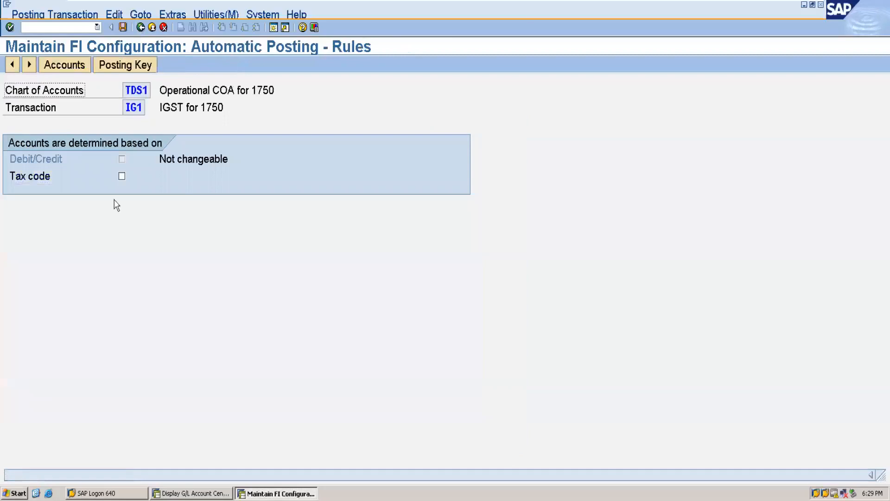
click(106, 68)
click(212, 246)
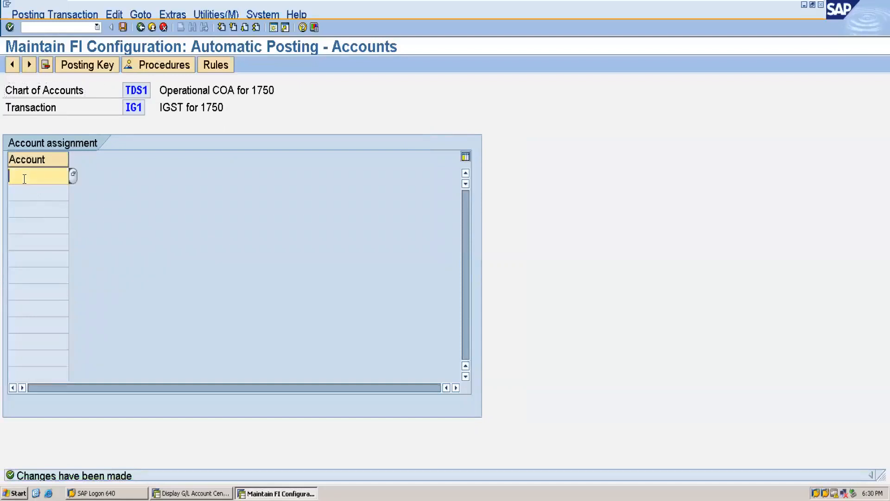
text(1027)
click(123, 34)
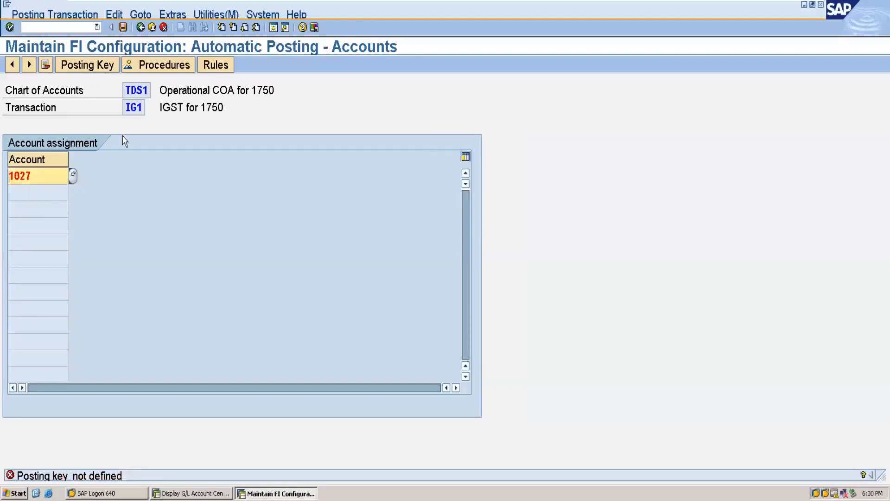
click(103, 70)
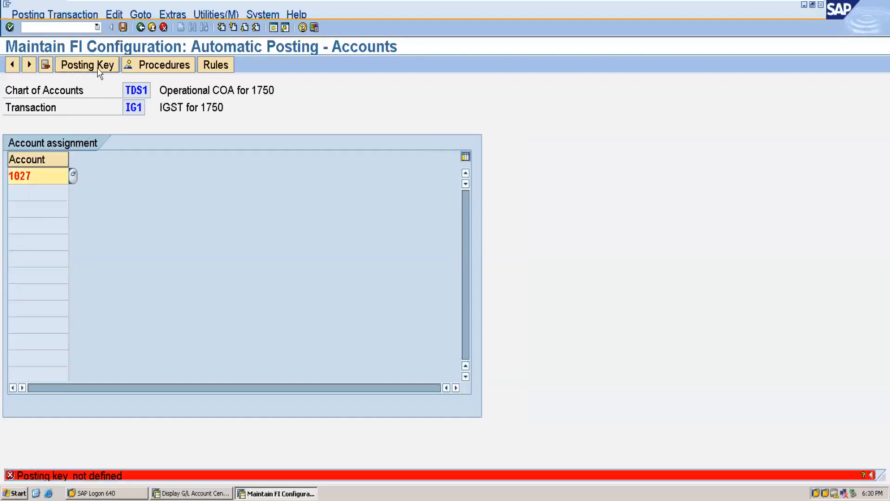
key(BackSpace)
key(BackSpace)
key(BackSpace)
key(BackSpace)
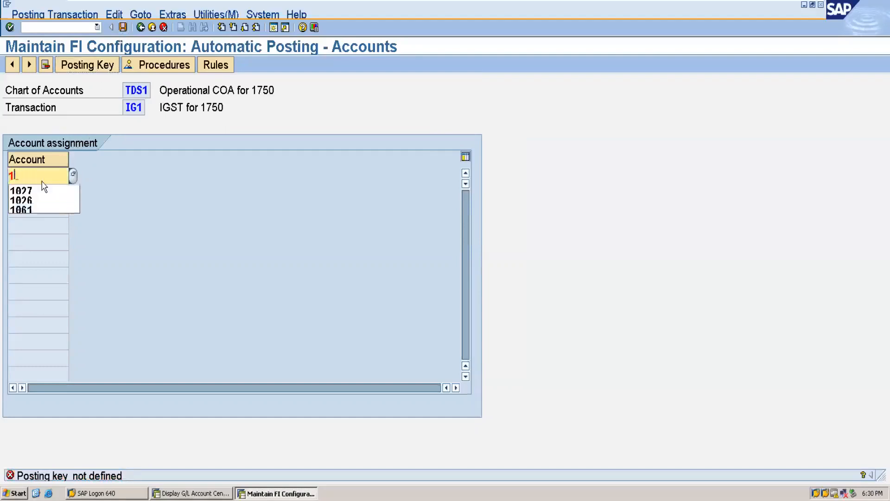
click(192, 185)
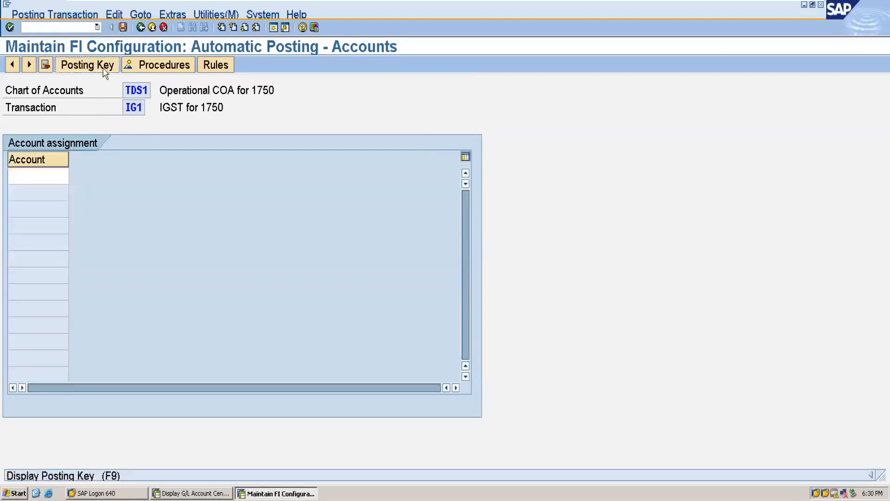
Set the posting keys of IGST for 1750 (IG1) to debit 40 and credit 50, saving them to the proposed customizing request
click(105, 70)
text(40)
click(142, 157)
text(50)
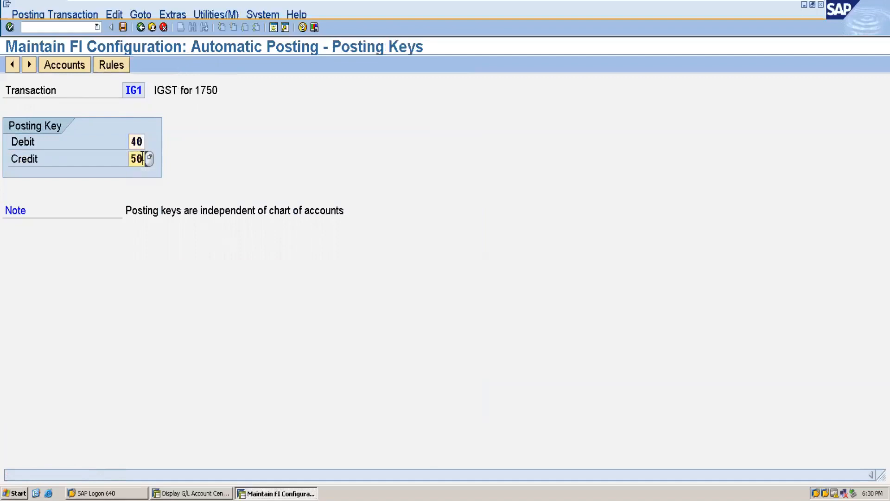
click(65, 67)
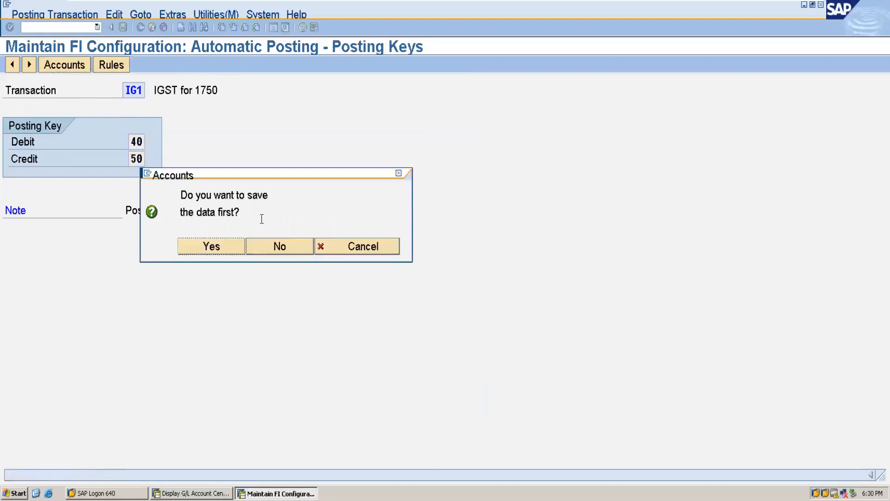
click(226, 249)
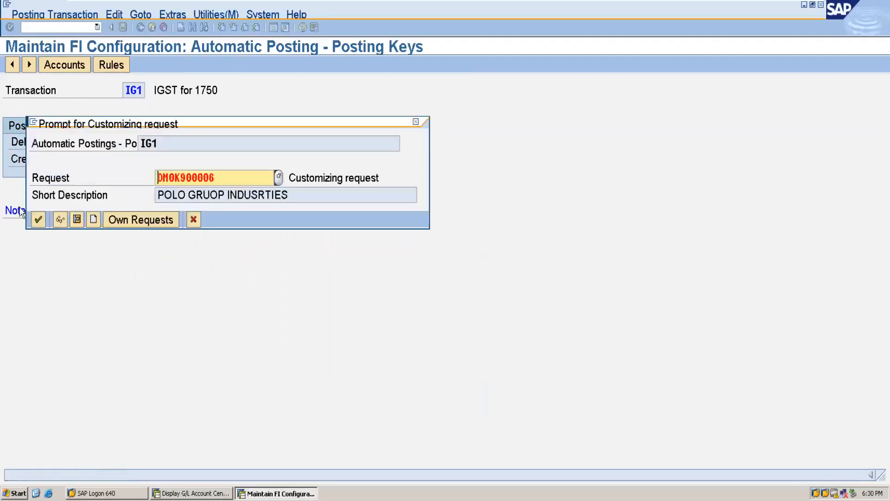
click(37, 220)
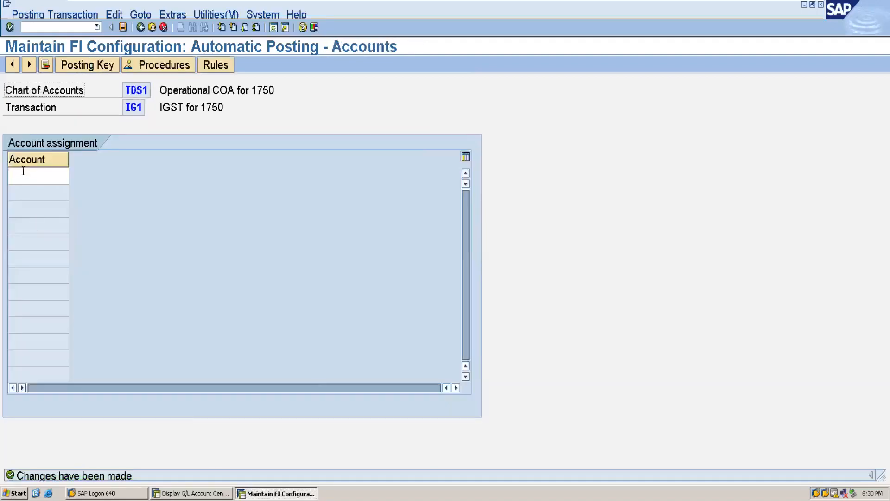
Assign G/L account 1027 to IG1, save it to the proposed customizing request and return to the procedures list
text(1027)
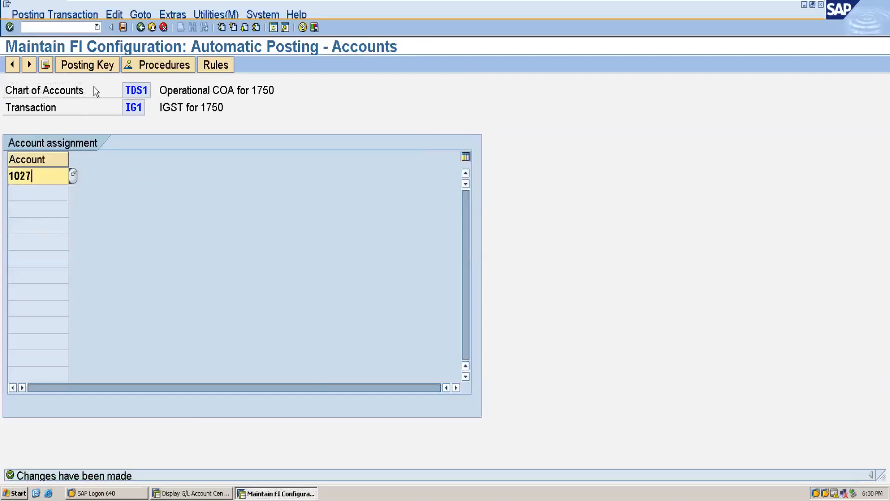
click(123, 27)
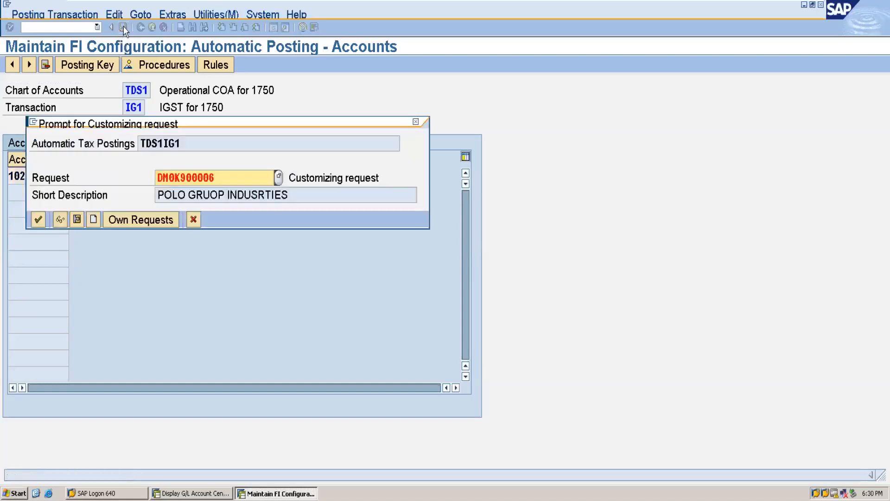
click(39, 221)
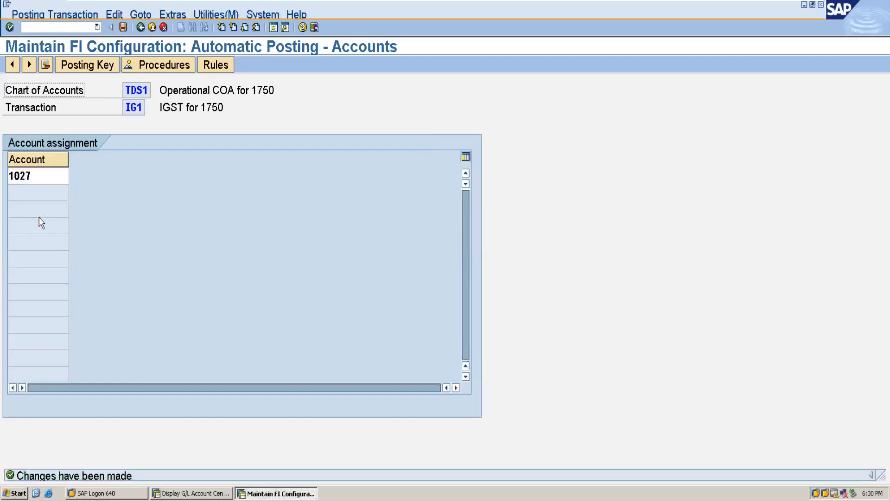
click(140, 27)
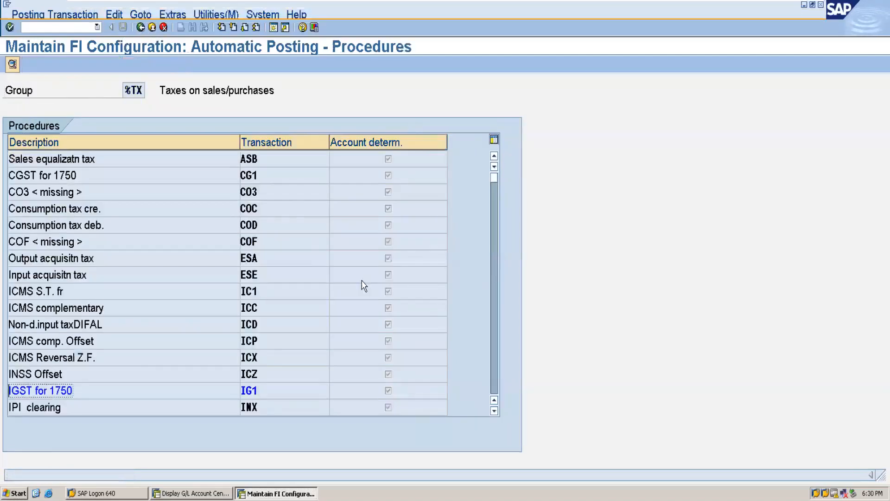
Find and open the SGST for 1750 procedure (SG1), and save its posting rules without tax code differentiation
click(495, 411)
click(494, 411)
click(495, 411)
click(495, 411)
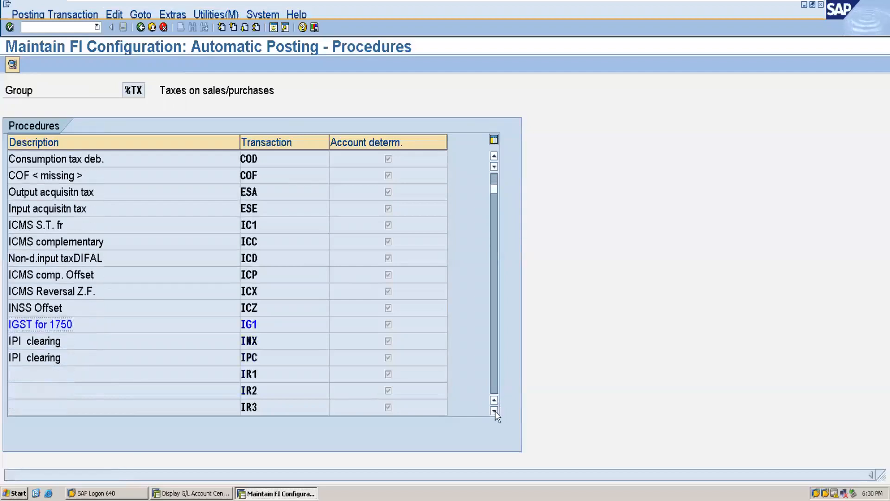
click(495, 411)
click(495, 411)
click(495, 411)
click(495, 411)
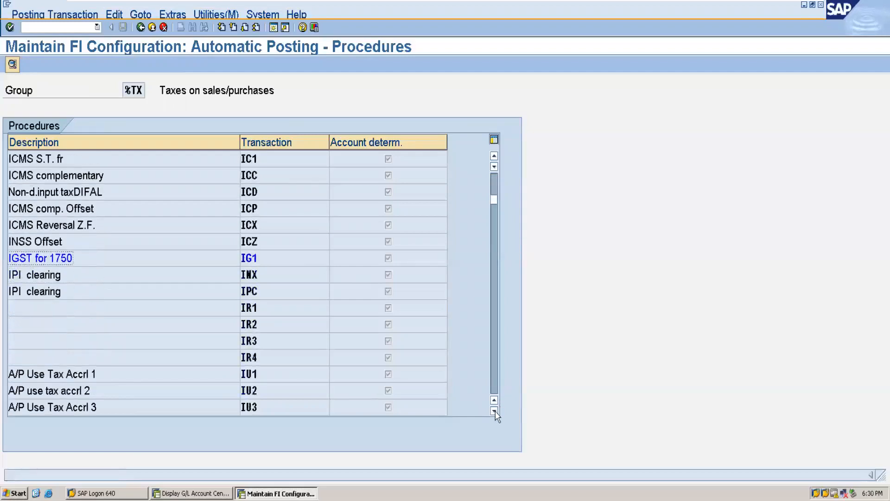
click(495, 411)
click(495, 411)
click(495, 411)
click(495, 411)
click(495, 411)
click(495, 411)
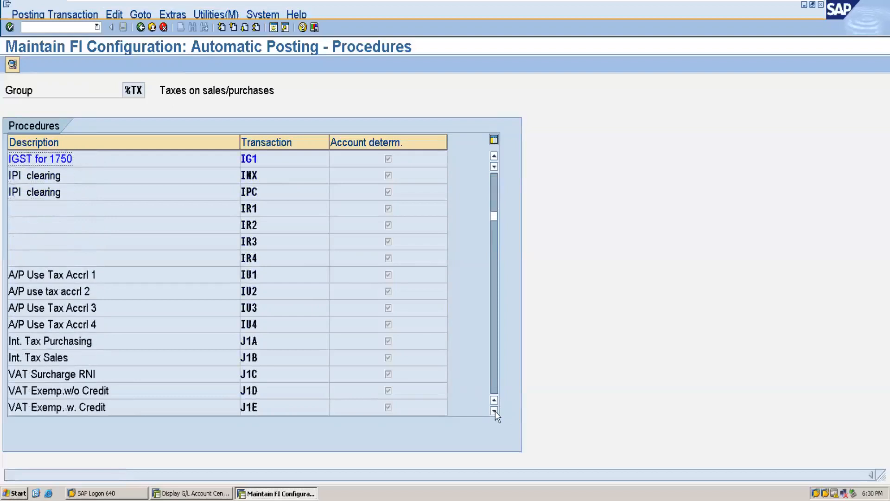
click(495, 411)
click(495, 410)
click(493, 372)
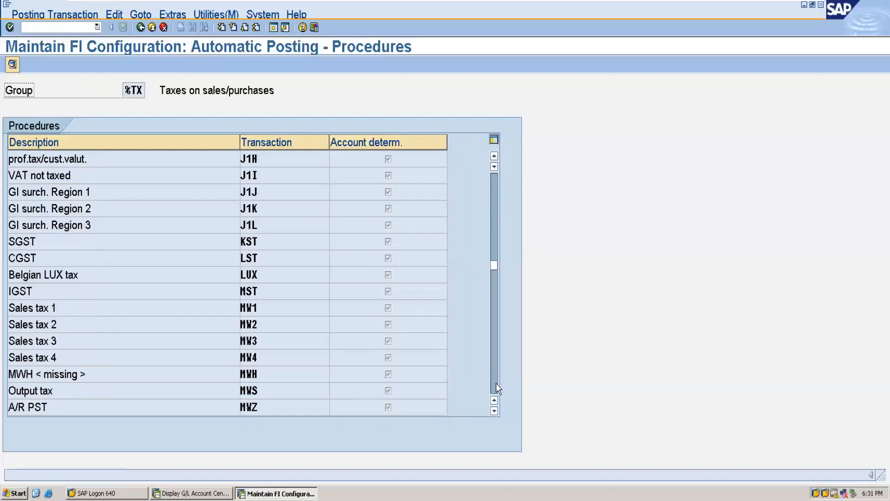
click(495, 389)
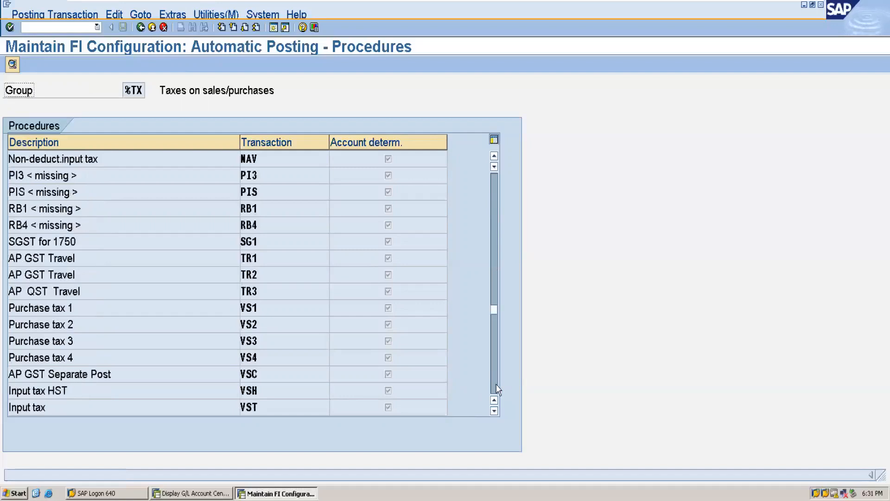
double_click(23, 235)
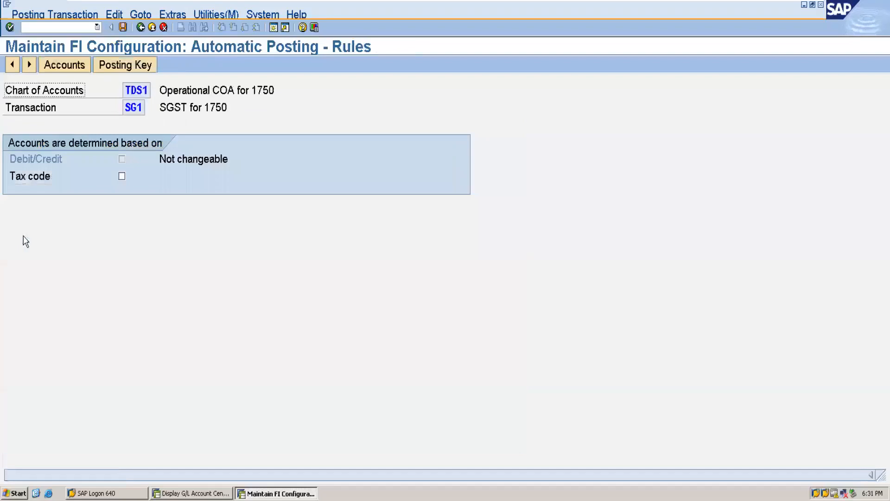
click(120, 65)
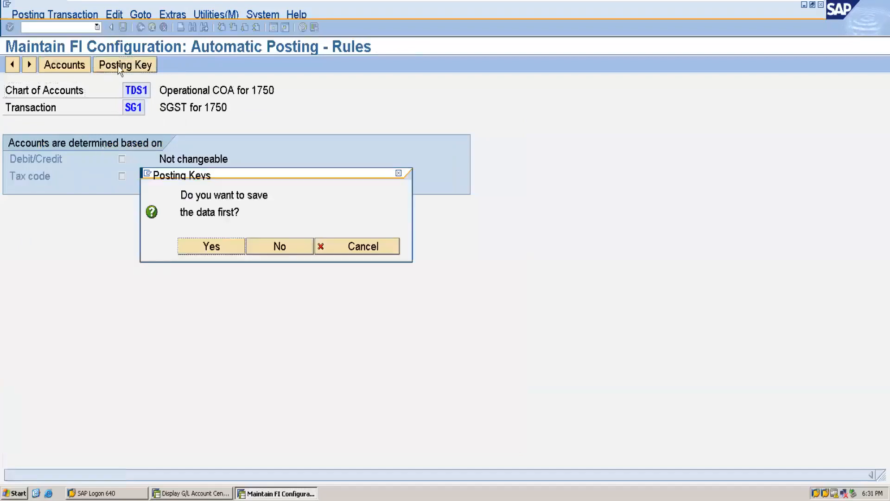
click(229, 248)
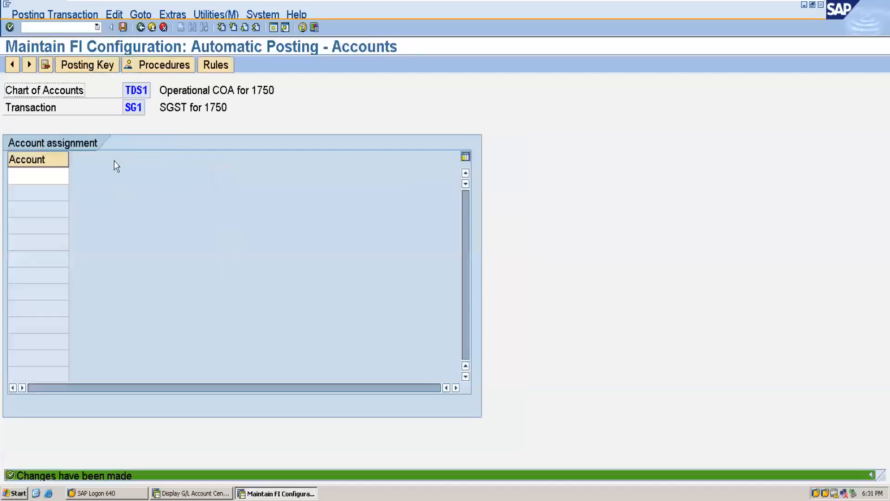
Set the posting keys of SGST for 1750 (SG1) to debit 40 and credit 50, saving them to the proposed customizing request
click(102, 70)
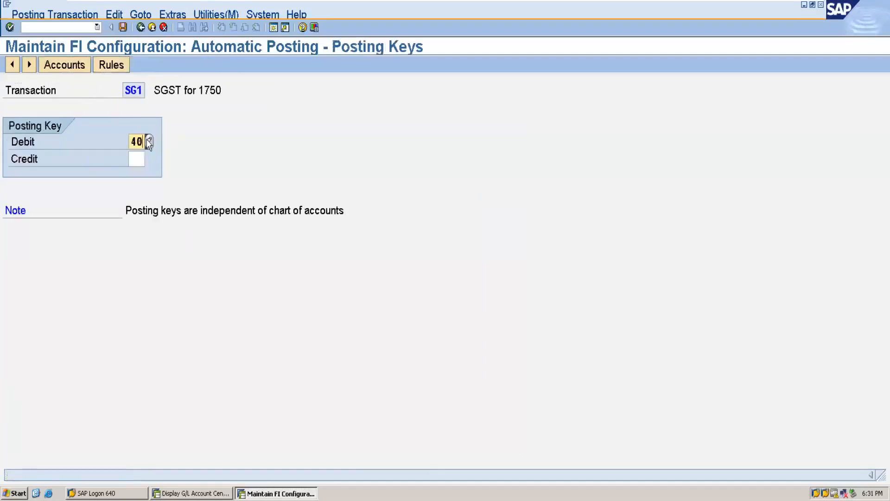
click(134, 158)
text(50)
click(80, 71)
click(202, 247)
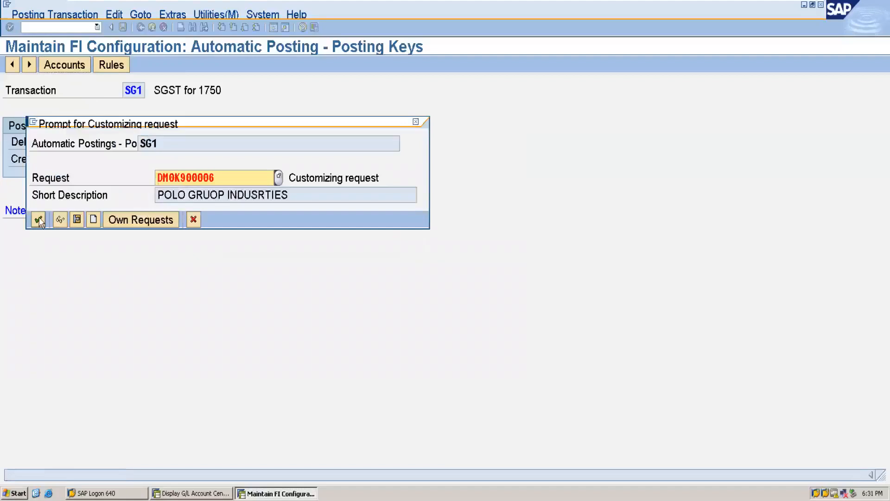
click(38, 219)
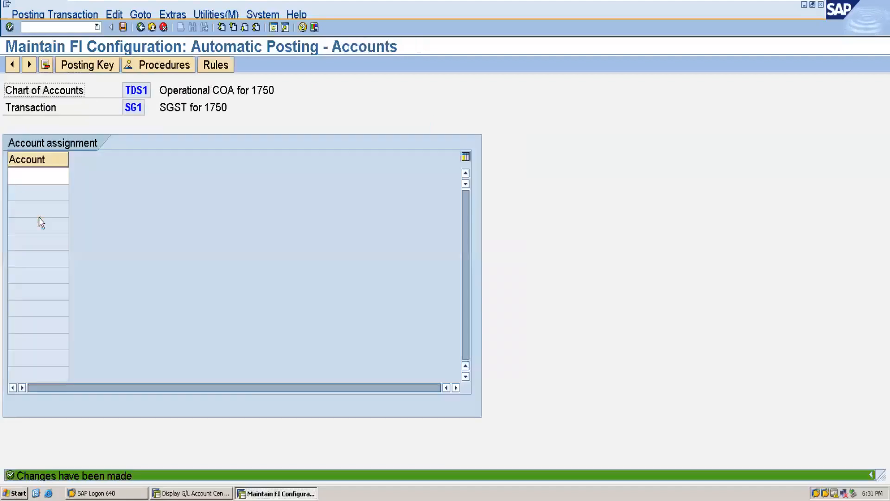
Assign G/L account 1025 to SGST for 1750 (SG1) and save it to the proposed customizing request
click(21, 174)
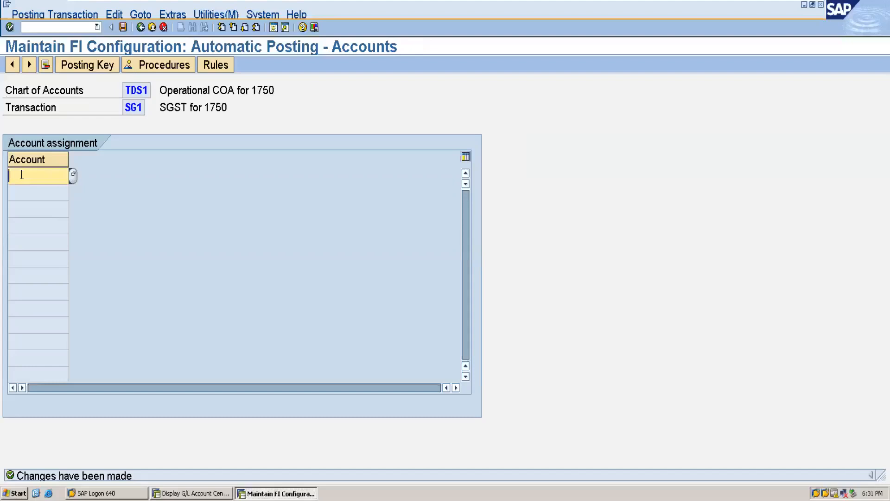
text(10)
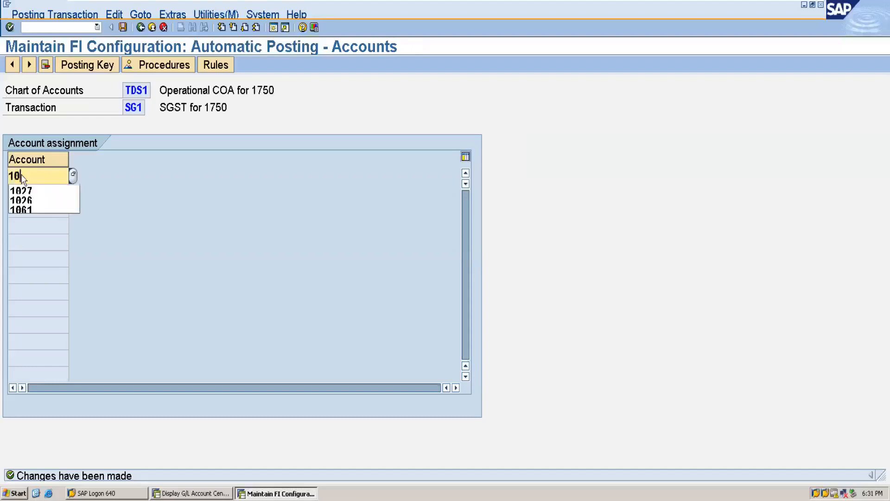
text(25)
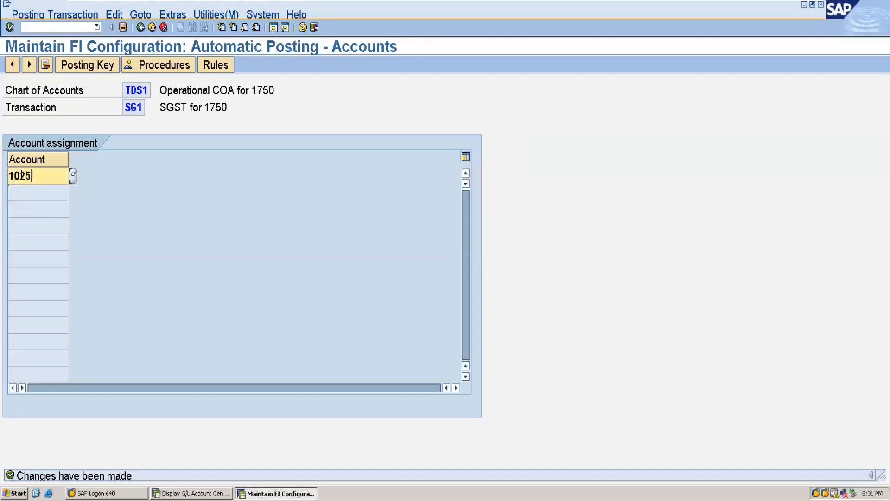
click(123, 28)
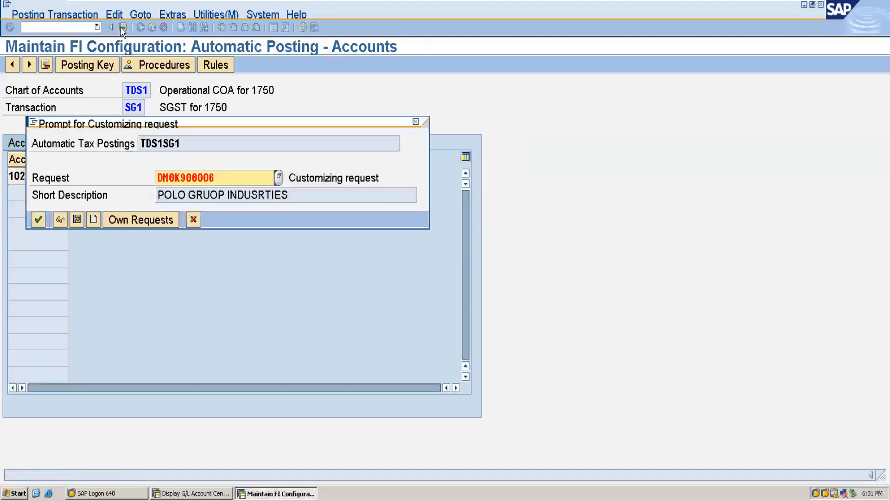
click(38, 219)
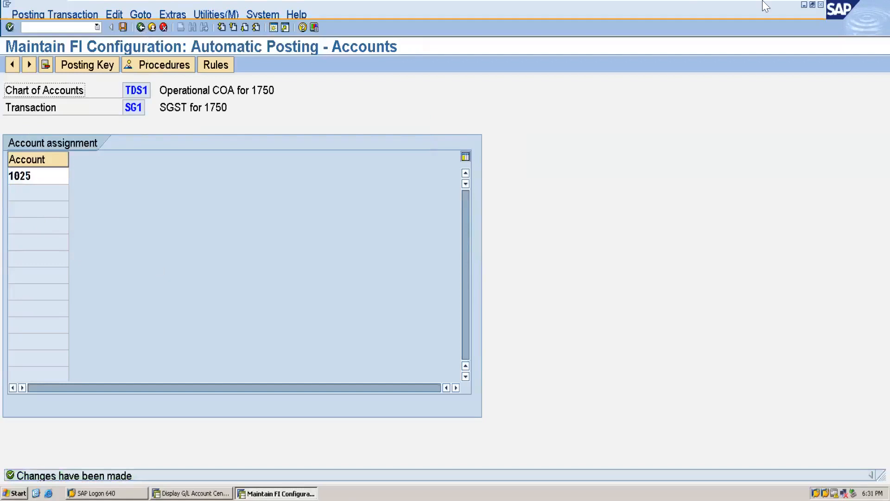
Switch to the Word checklist of GST input tax configuration steps, check the next one, and return to the ECC DMO SERVER session
mouse_move(765, 5)
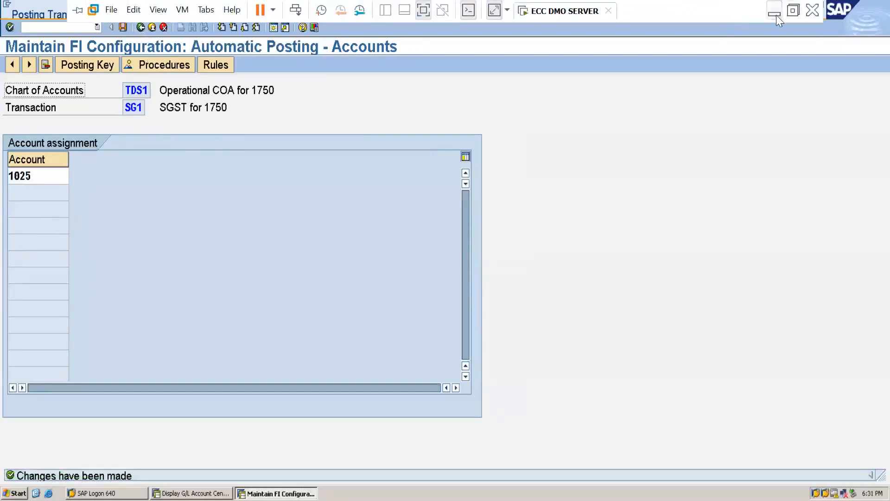
click(776, 14)
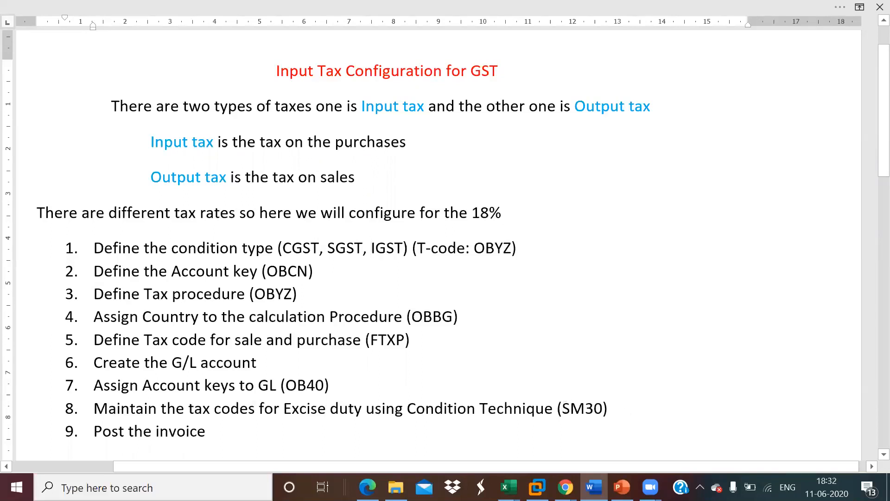
mouse_move(537, 487)
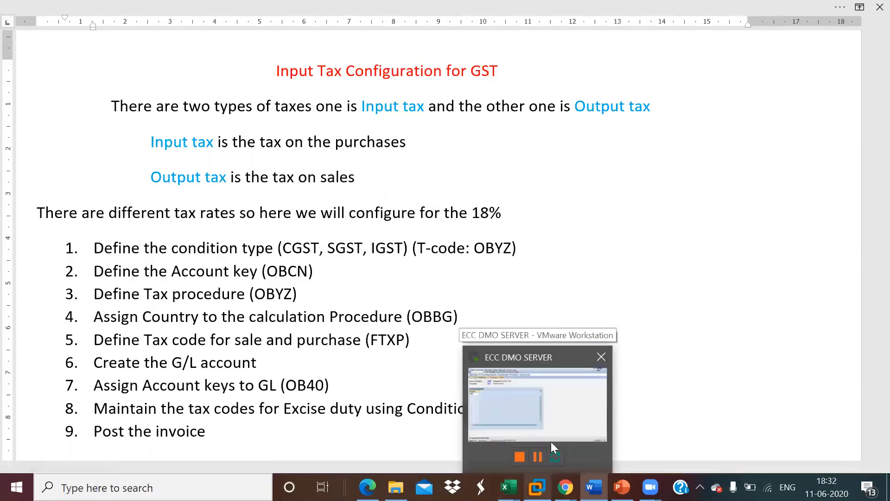
click(575, 422)
click(41, 28)
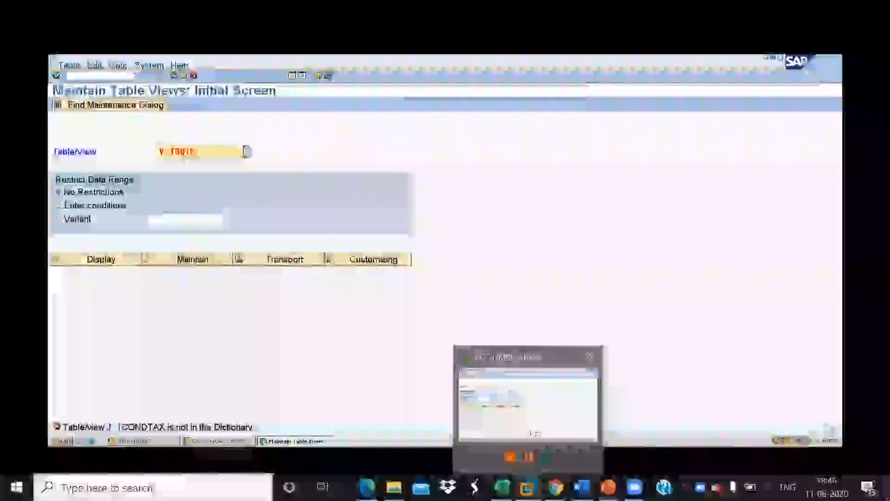
click(531, 430)
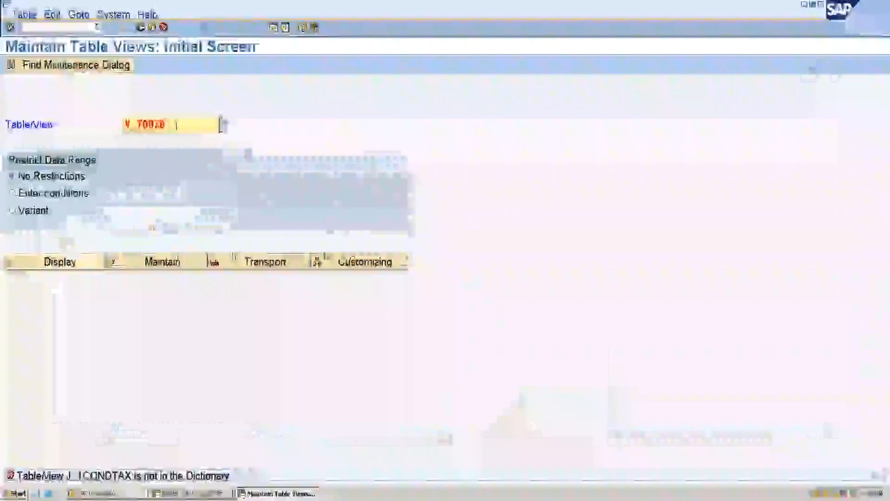
Open the table view J_1ICONDTAX for maintenance of the excise duty tax codes
key(BackSpace)
key(BackSpace)
key(BackSpace)
key(BackSpace)
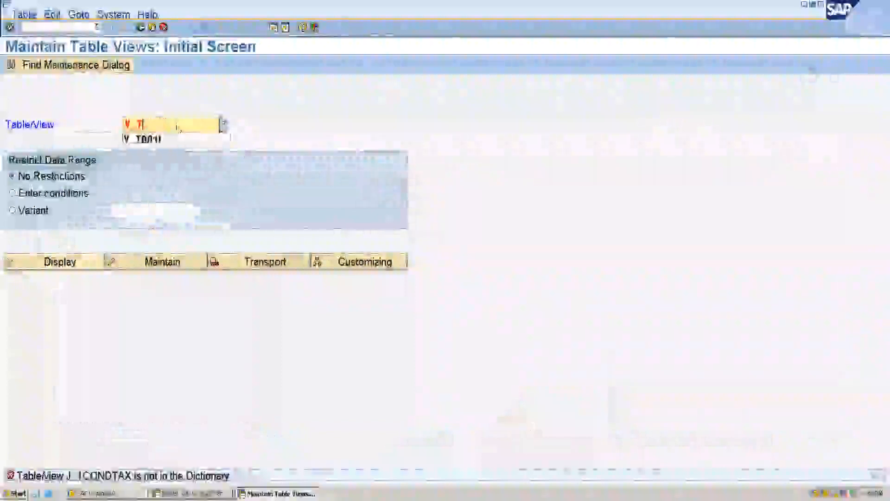
key(BackSpace)
key(BackSpace)
key(BackSpace)
text(J)
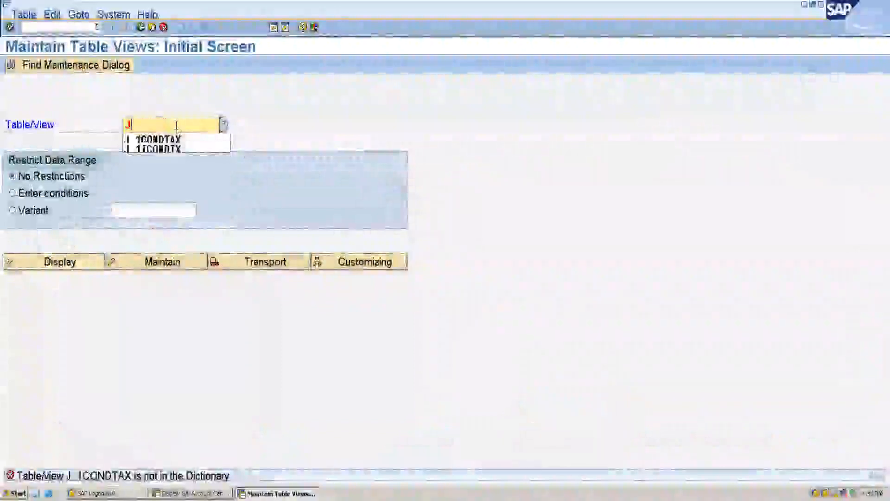
text(_1)
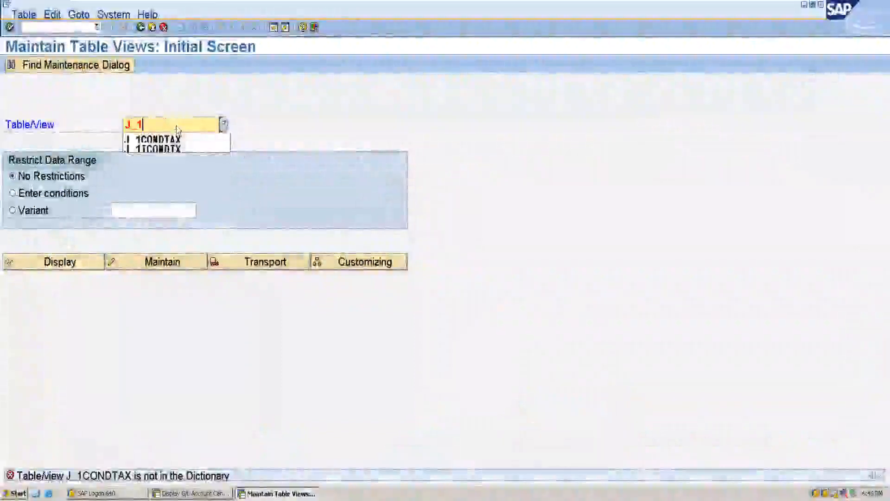
text(T)
text(CON)
text(D)
text(TA)
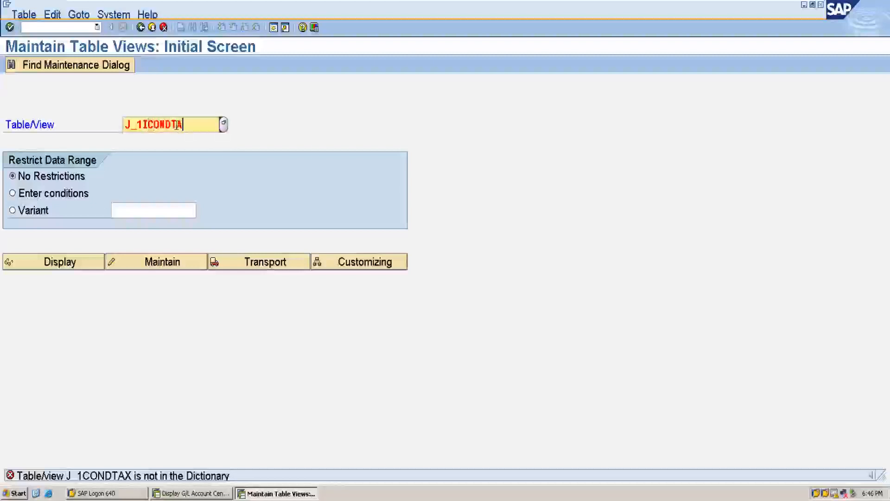
click(156, 261)
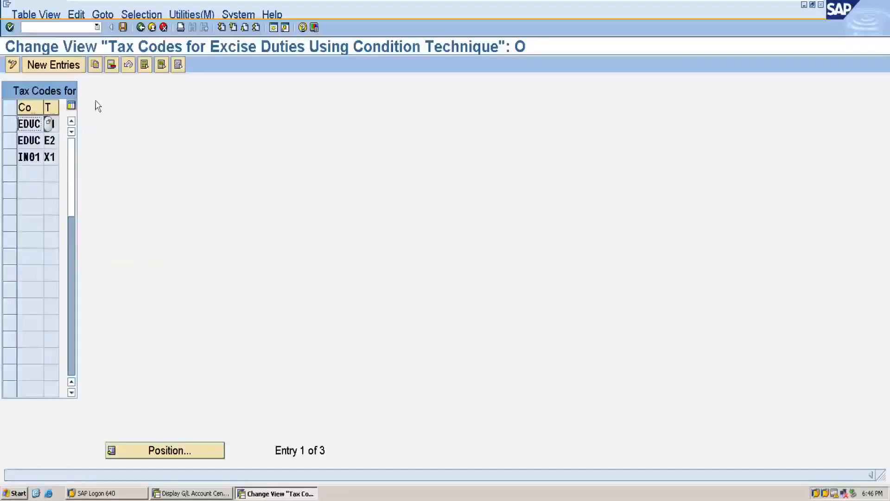
Add new entries for company code 1750 with tax codes E1 and E2, and save them to the proposed customizing request
click(51, 66)
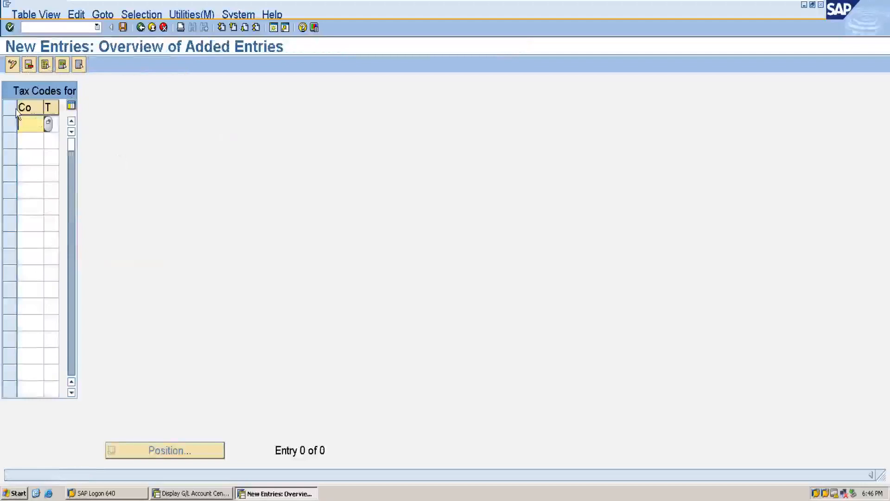
text(1750)
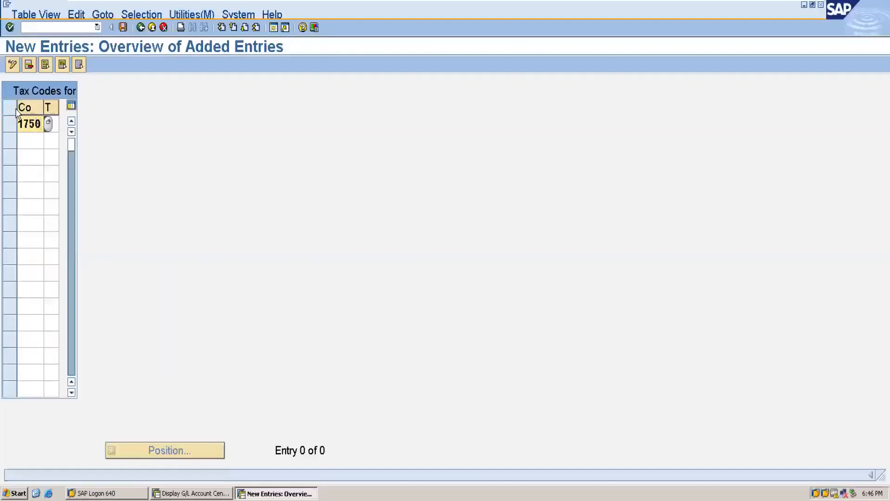
key(Tab)
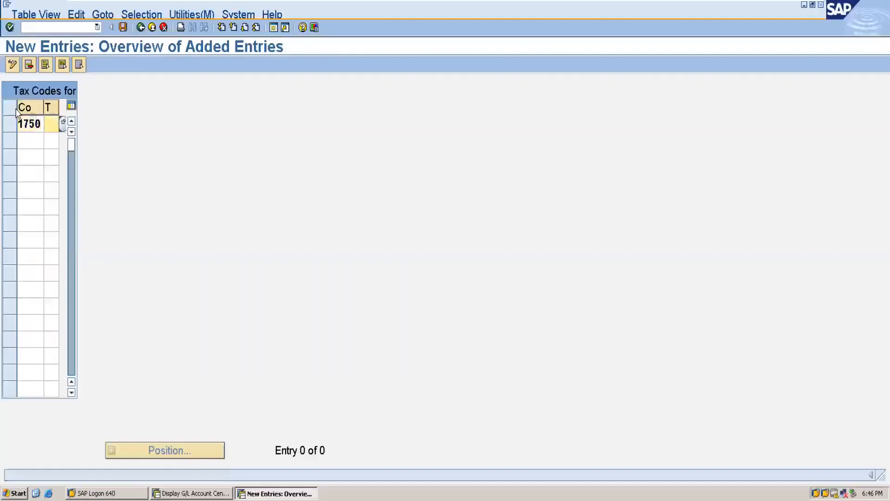
text(E1)
click(23, 137)
text(1750)
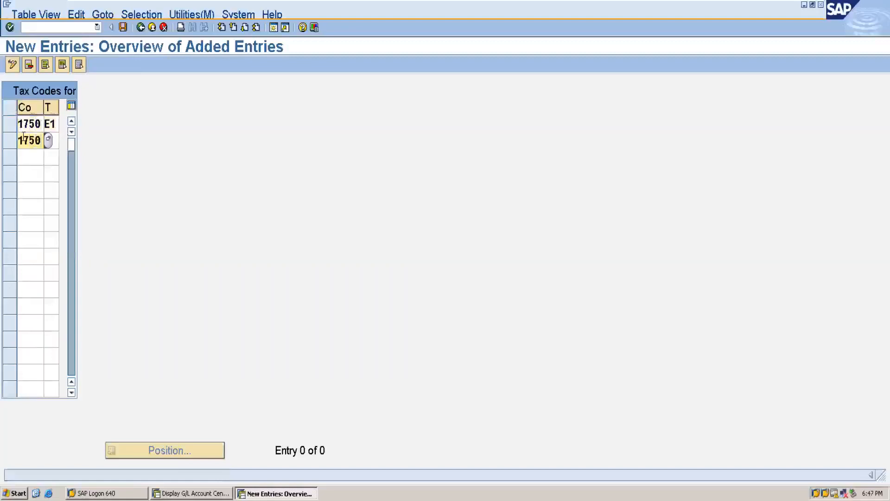
key(Tab)
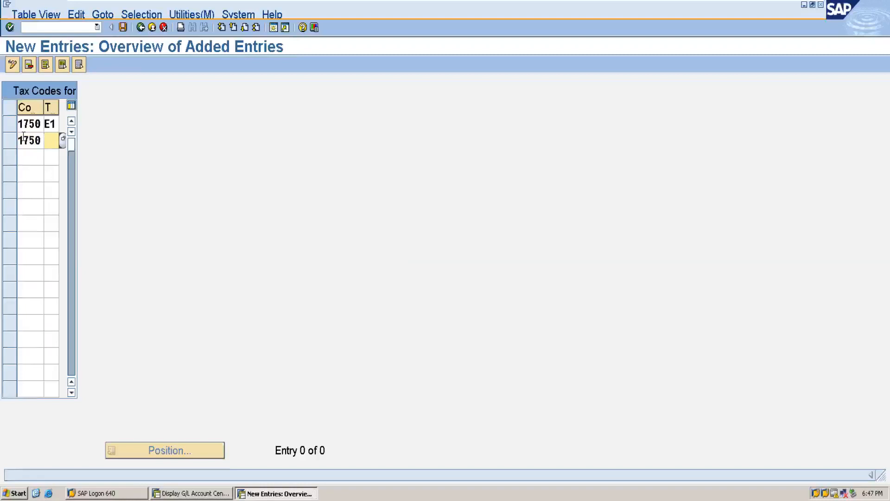
text(E2)
click(122, 28)
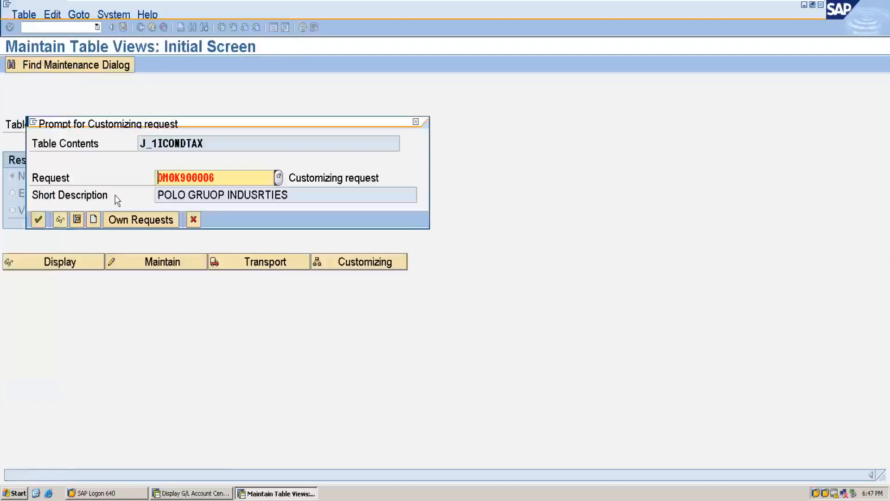
click(40, 221)
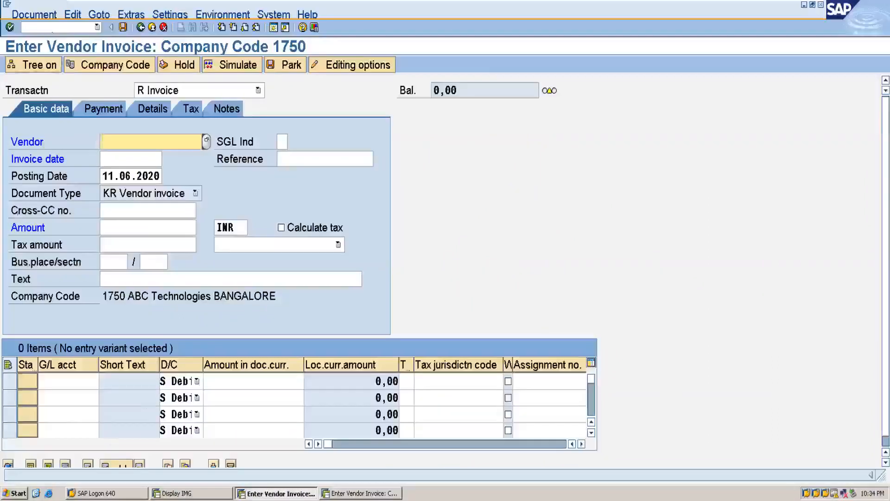
Clear Zero balance and Mandatory Field for Profit Center in the General Ledger document splitting characteristics, and save to the proposed customizing request
click(188, 493)
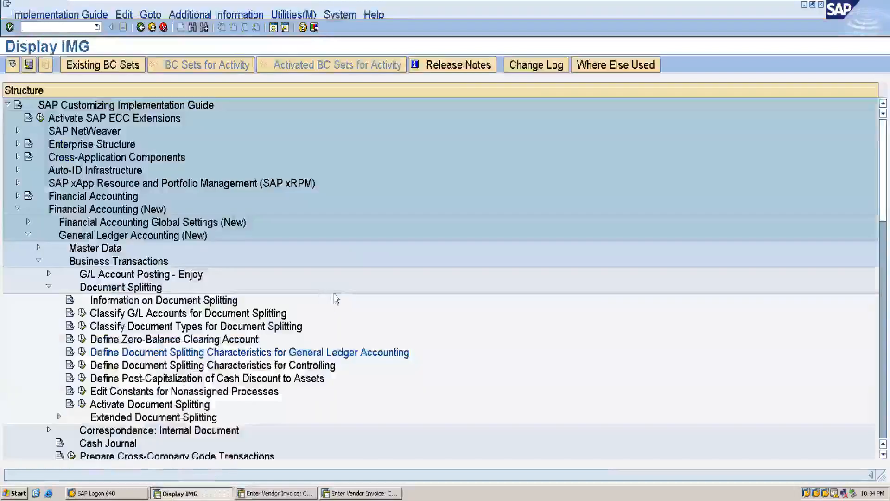
click(82, 352)
click(249, 140)
click(524, 140)
click(123, 27)
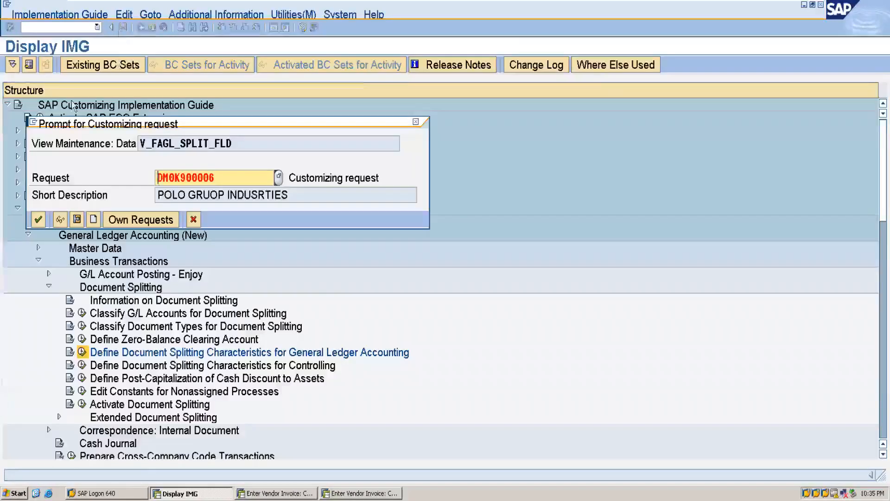
click(38, 220)
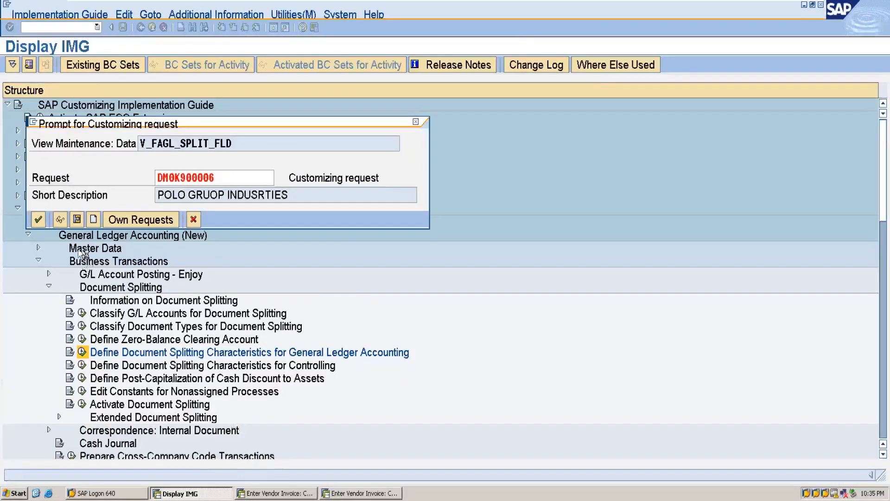
click(39, 219)
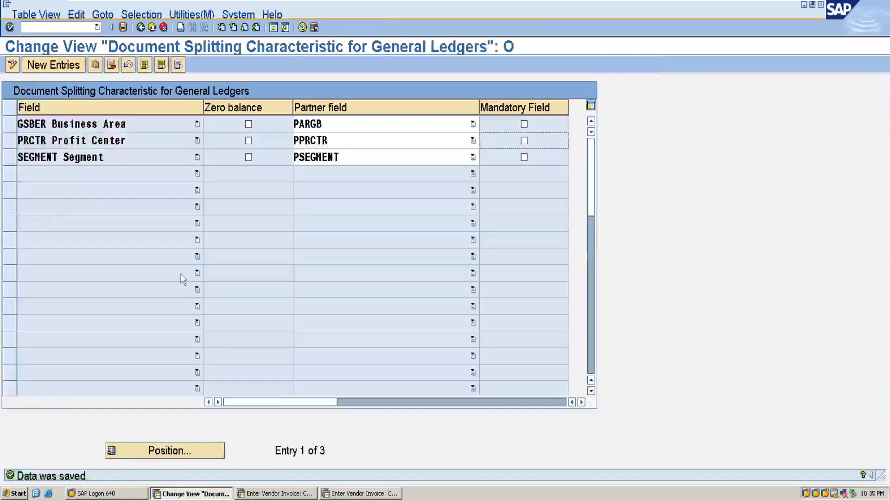
In the vendor invoice for company code 1750, enter the vendor number, invoice date 11.06.2020 and amount 10000
click(277, 493)
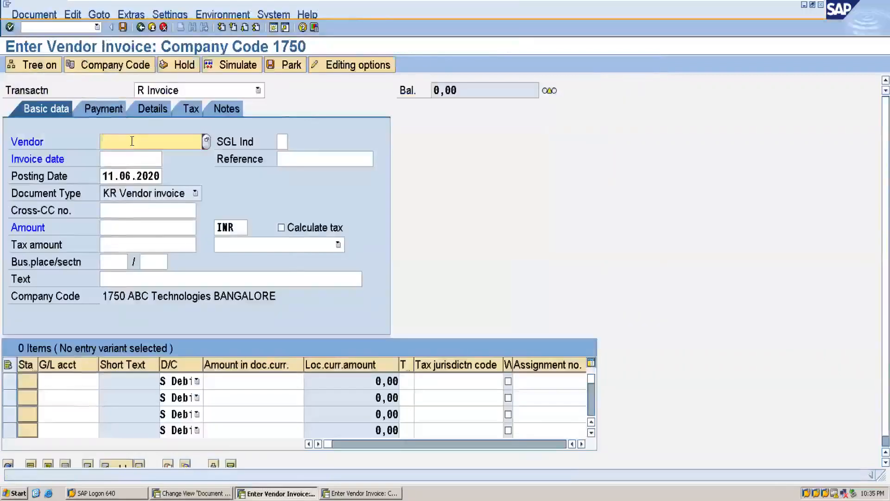
text(1515)
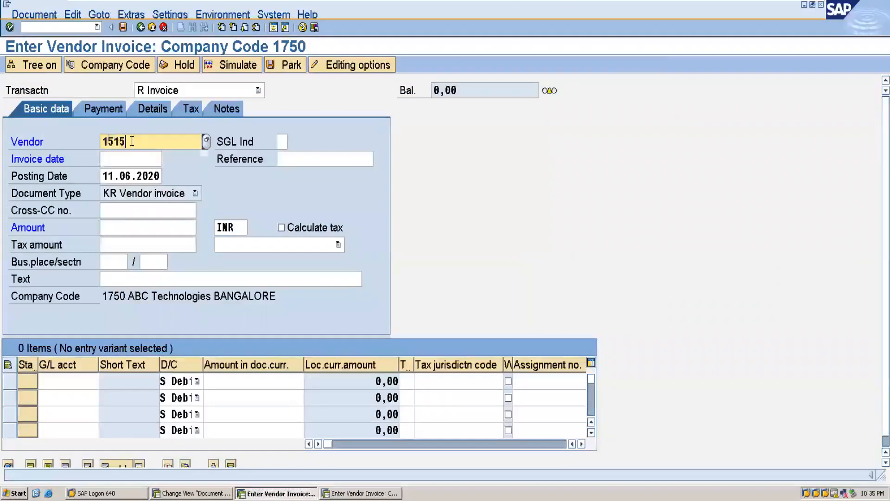
click(125, 158)
text(11)
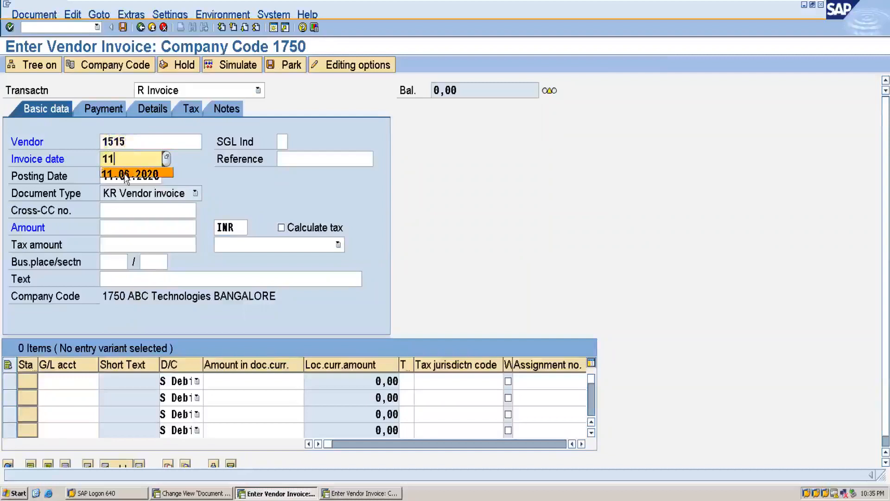
click(125, 174)
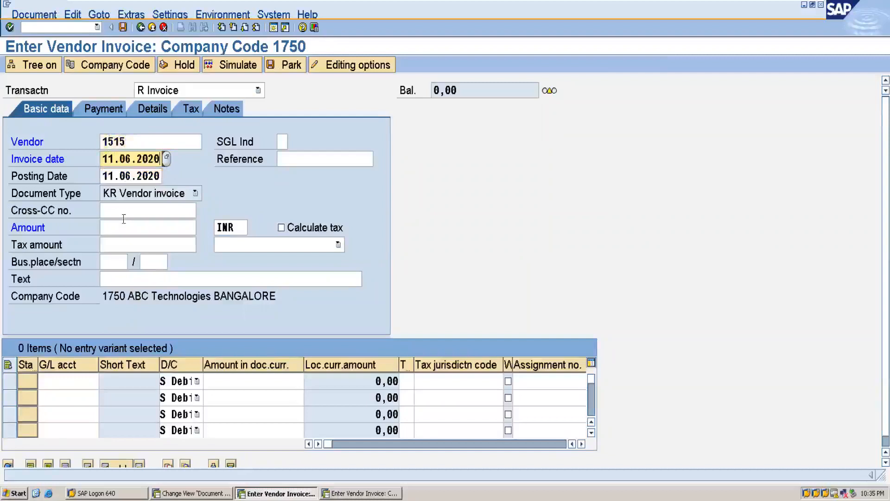
click(123, 221)
text(1000)
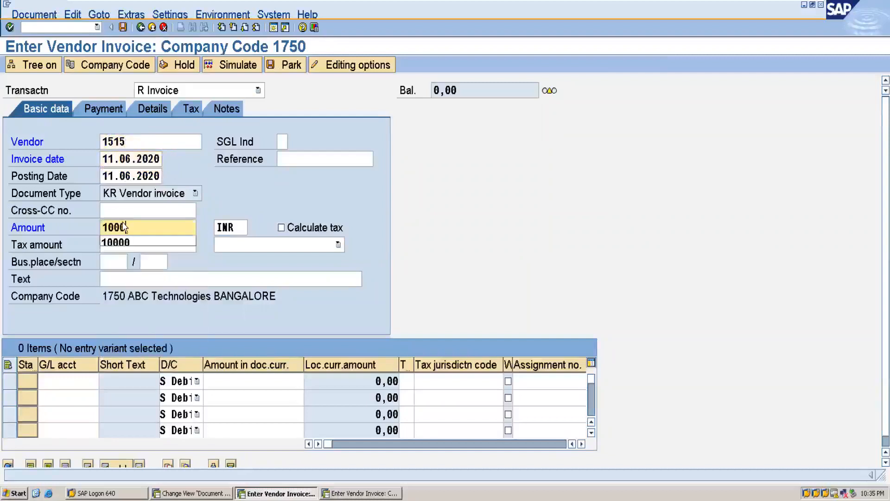
text(0)
Set the invoice reference to 101 and add a debit line for G/L account 1300 with amount 10000
click(329, 160)
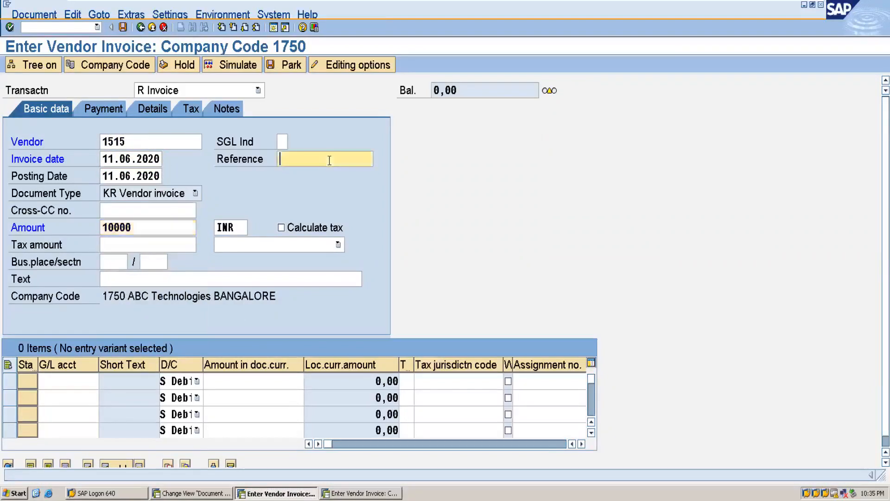
text(101)
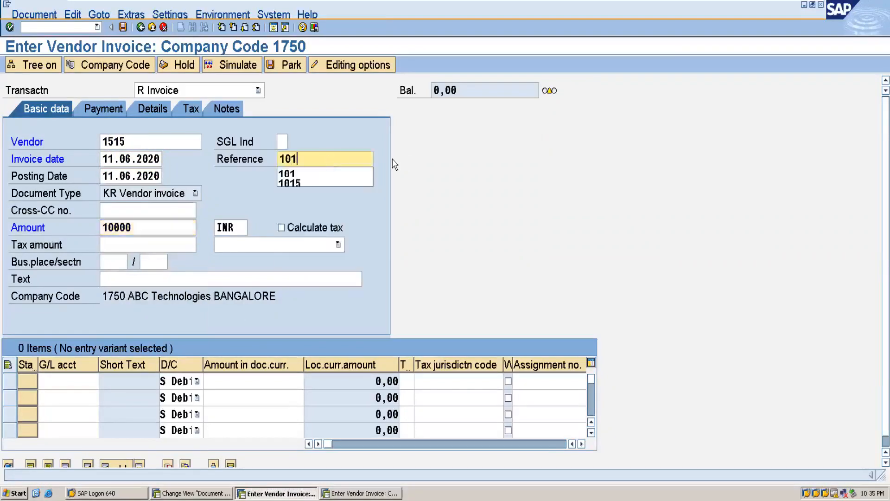
click(427, 195)
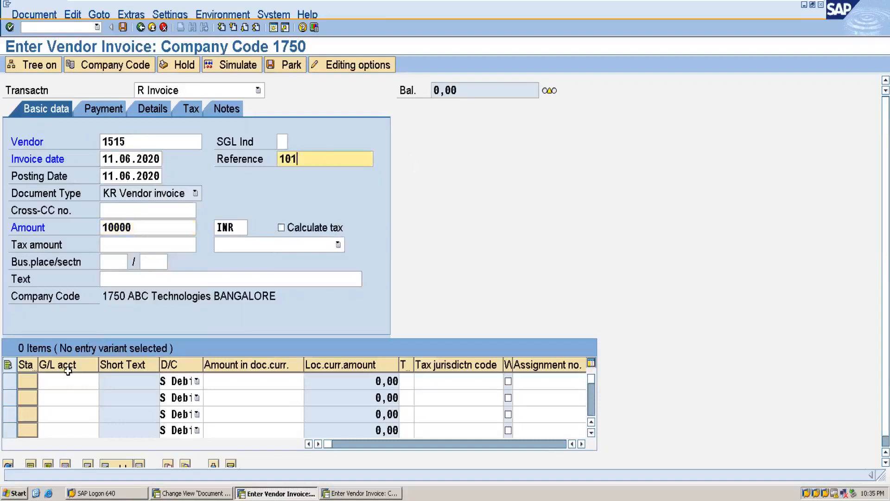
click(60, 383)
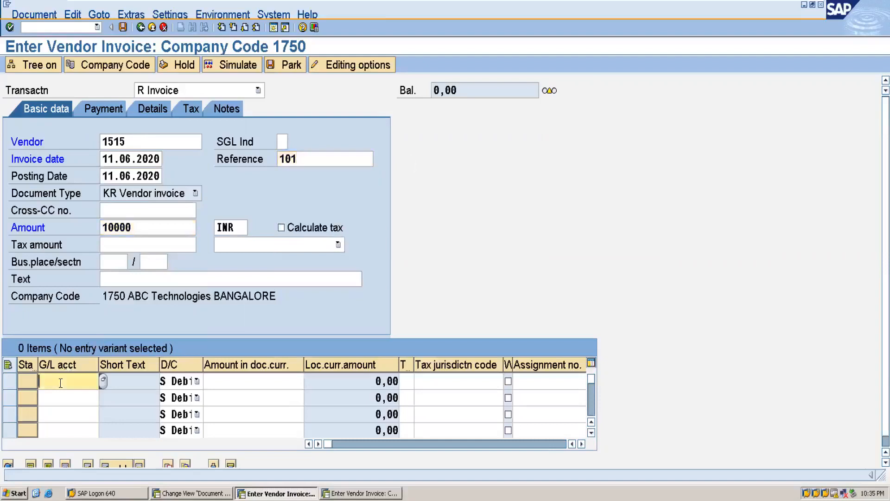
text(1300)
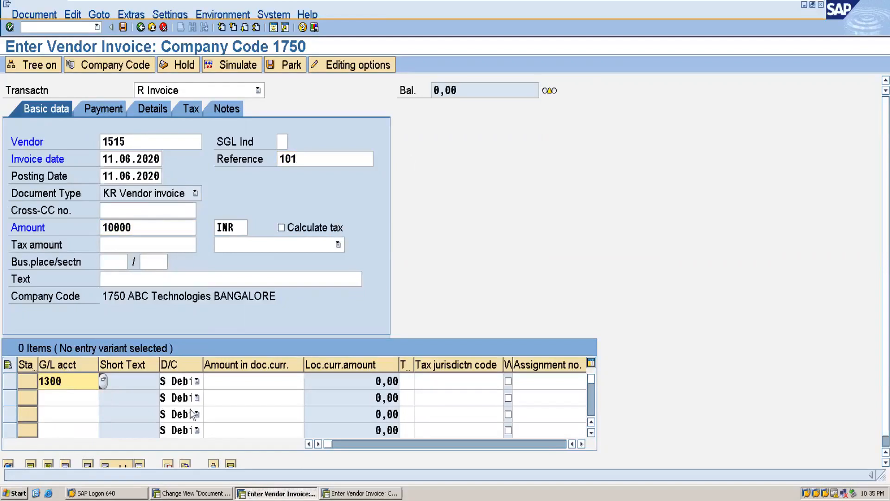
click(232, 384)
text(10000)
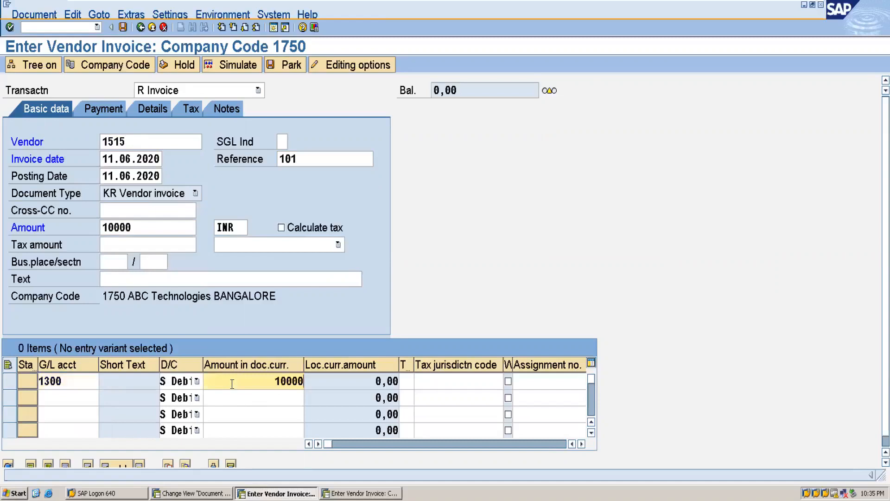
Assign tax code E1 (SGST plus CGST) to the 1300 line and the invoice's basic data, and validate the entries
click(406, 379)
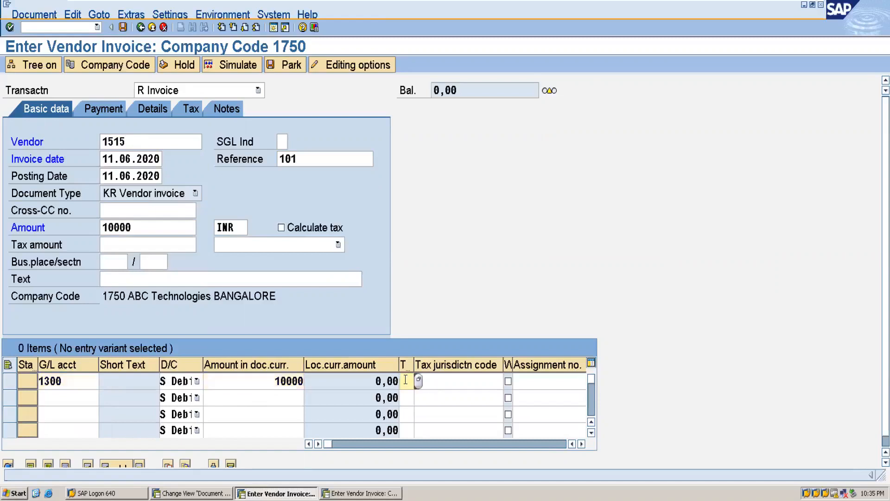
click(418, 381)
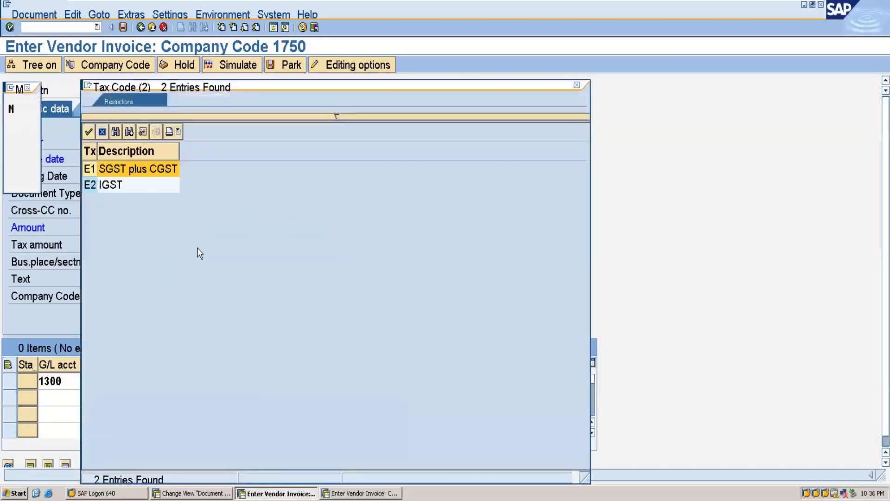
double_click(120, 170)
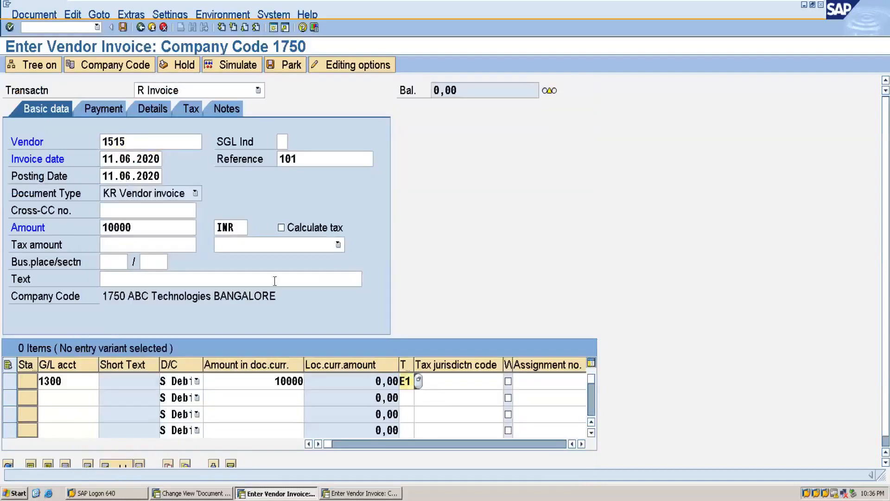
click(338, 245)
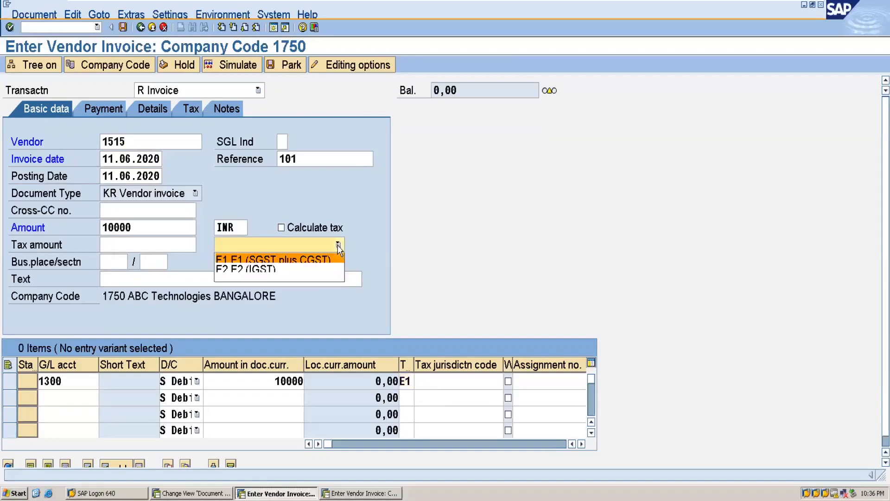
click(313, 260)
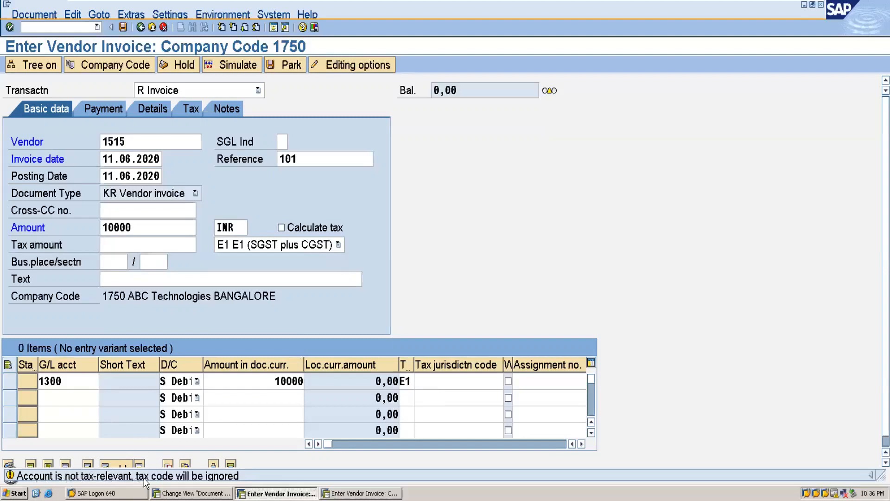
key(Return)
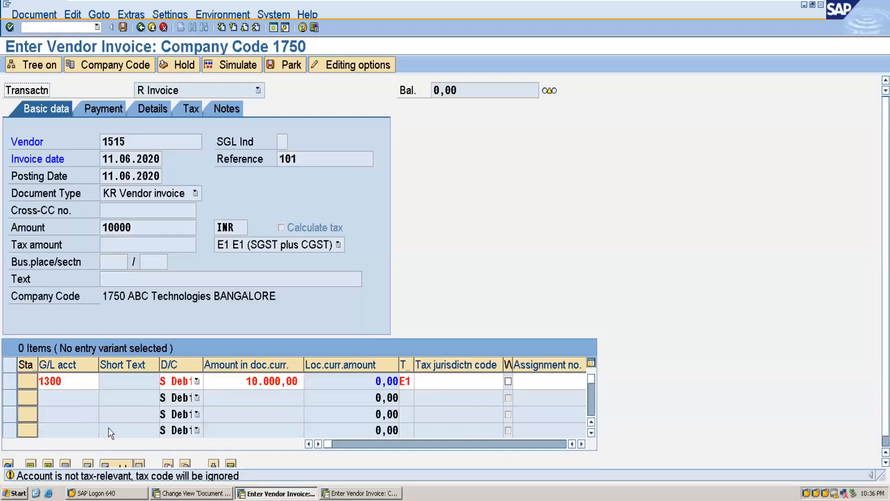
In the other vendor invoice session, go to central G/L account editing and open account 1300 Purchases in company code 1750 for changes
click(360, 493)
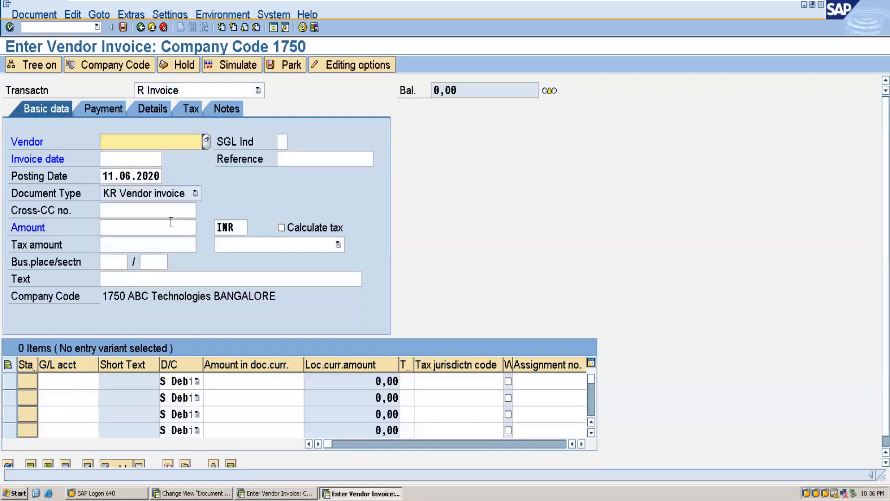
click(50, 29)
text(/)
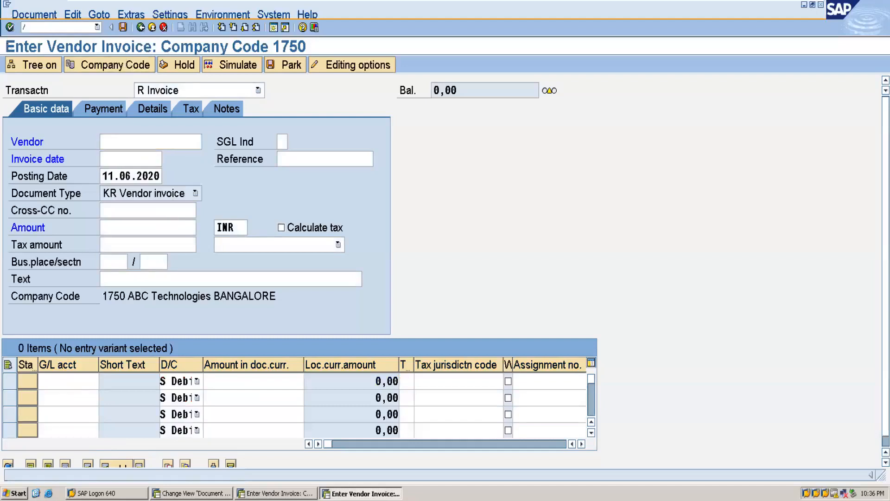
text(nfa00)
key(Return)
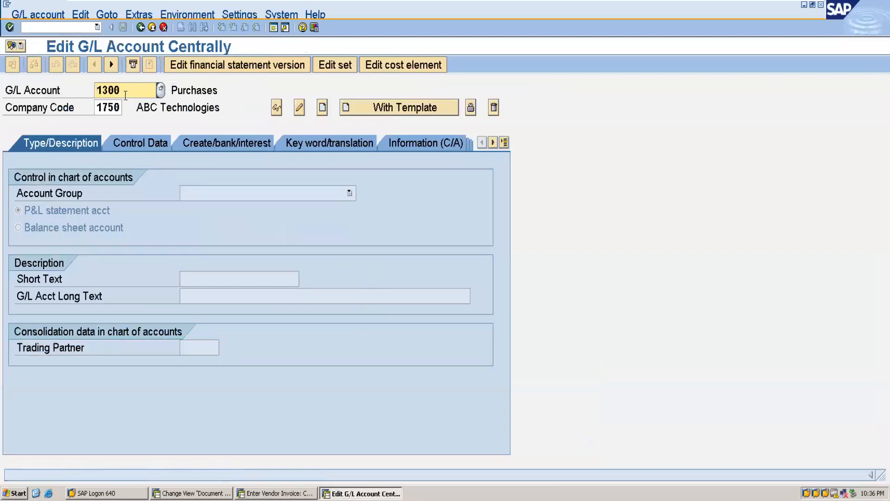
click(299, 109)
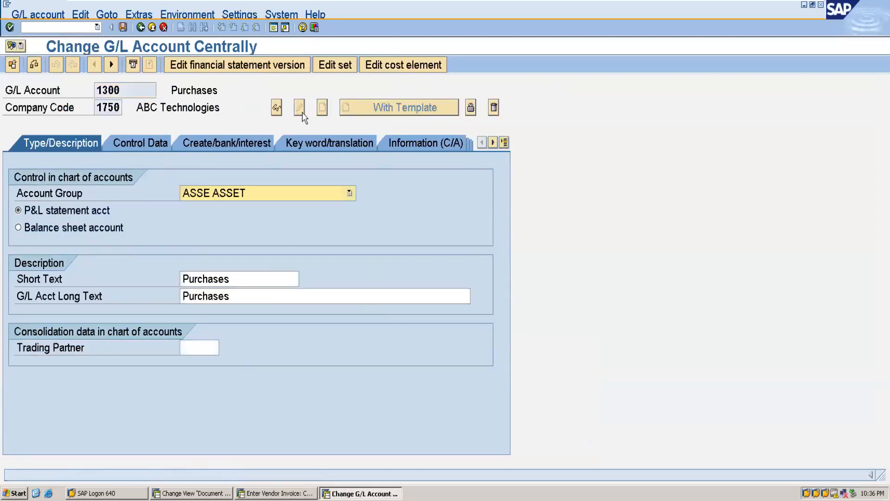
Set the tax category of G/L account 1300 to * (All tax types allowed) and save the account, accepting the warnings
click(144, 144)
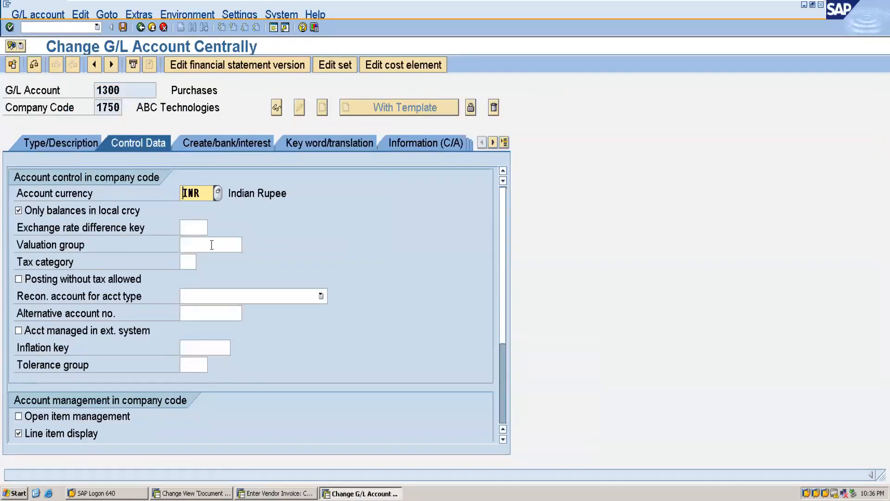
click(189, 260)
click(200, 262)
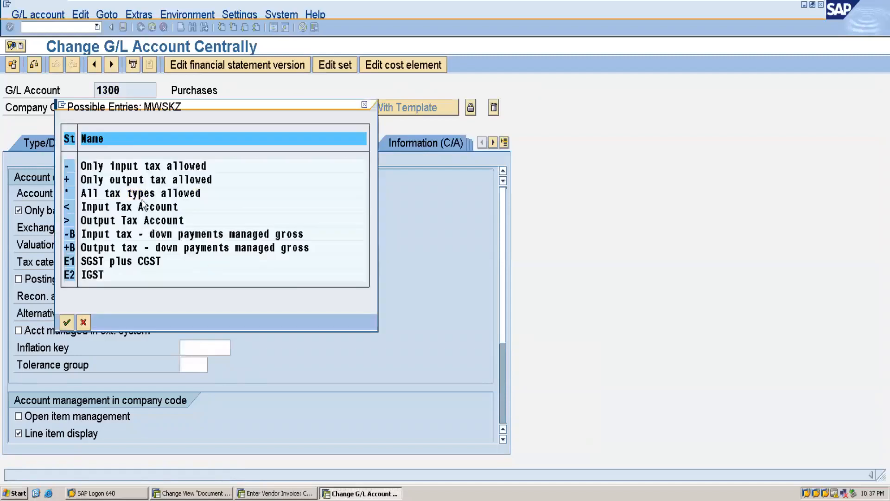
double_click(141, 198)
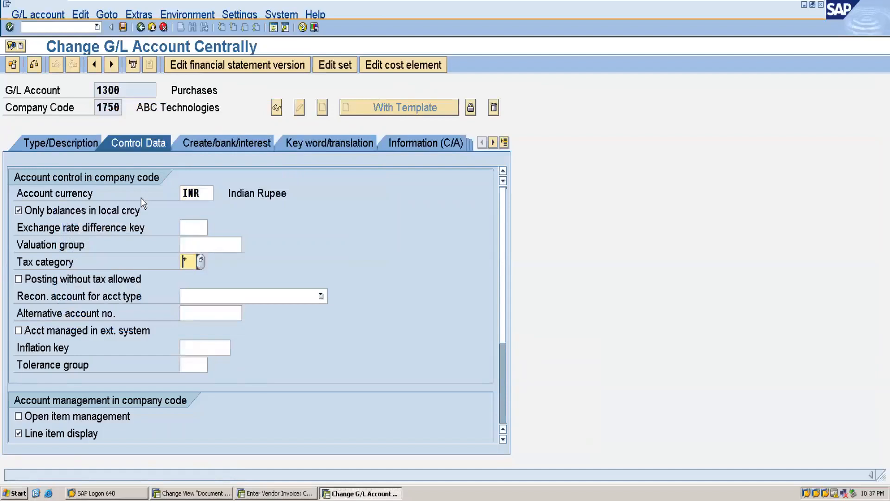
click(123, 28)
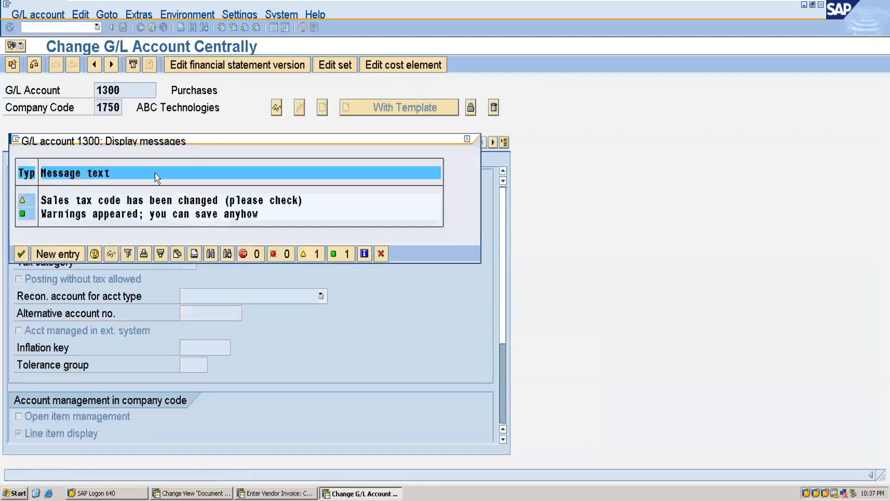
click(21, 254)
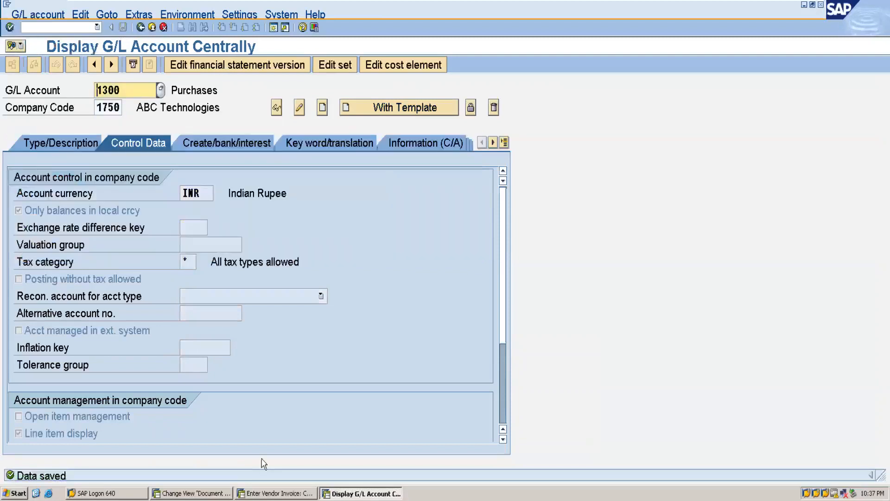
Back in the pending vendor invoice, re-enter tax code E1 on the Purchases line, enable Calculate tax and check the tax amount
click(276, 493)
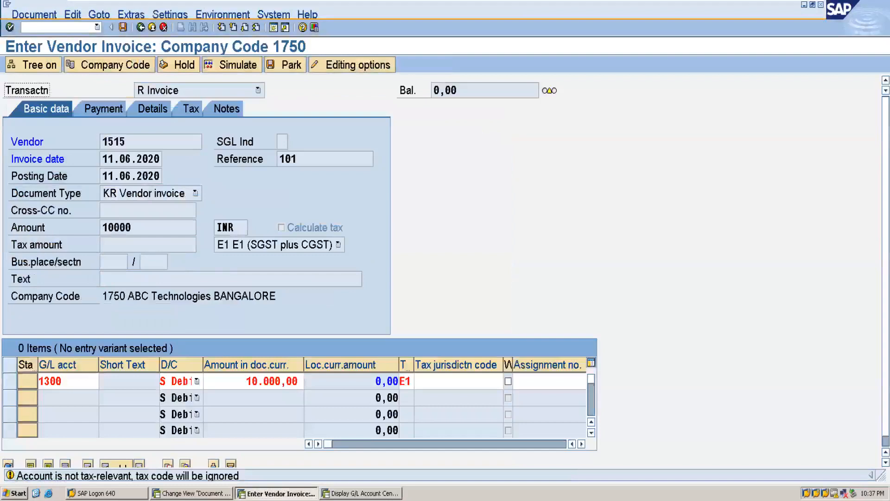
key(Return)
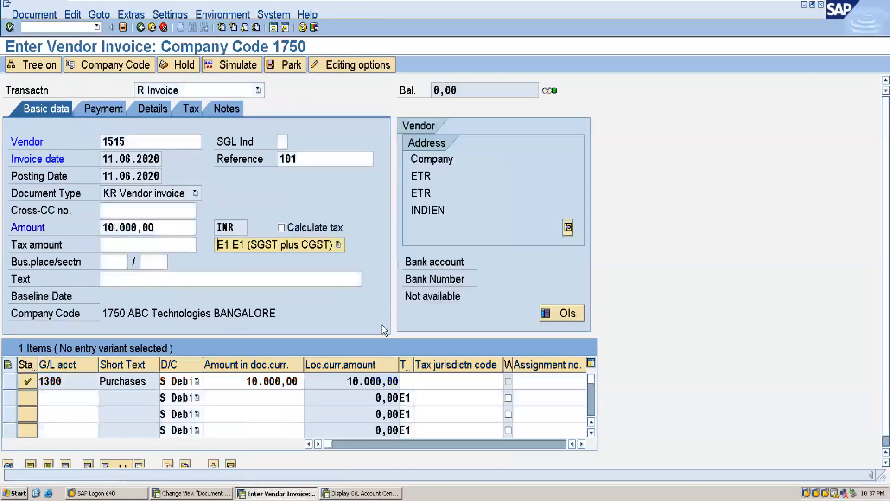
click(405, 381)
text(e)
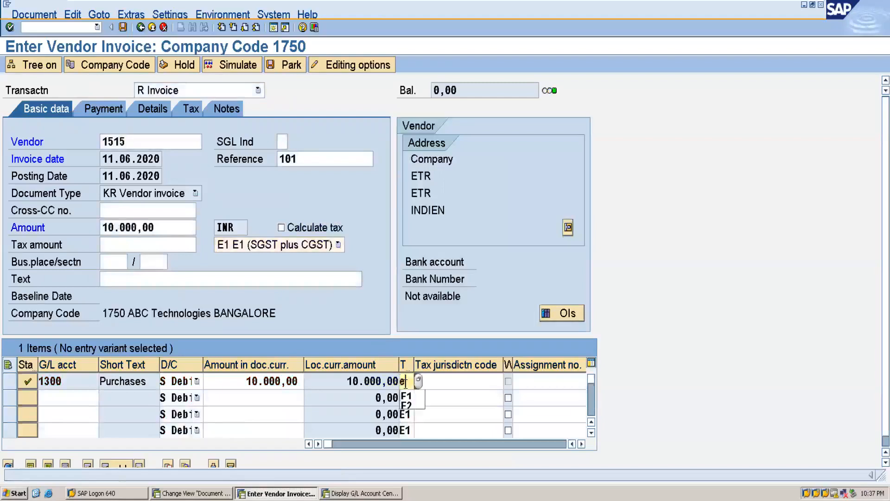
text(1)
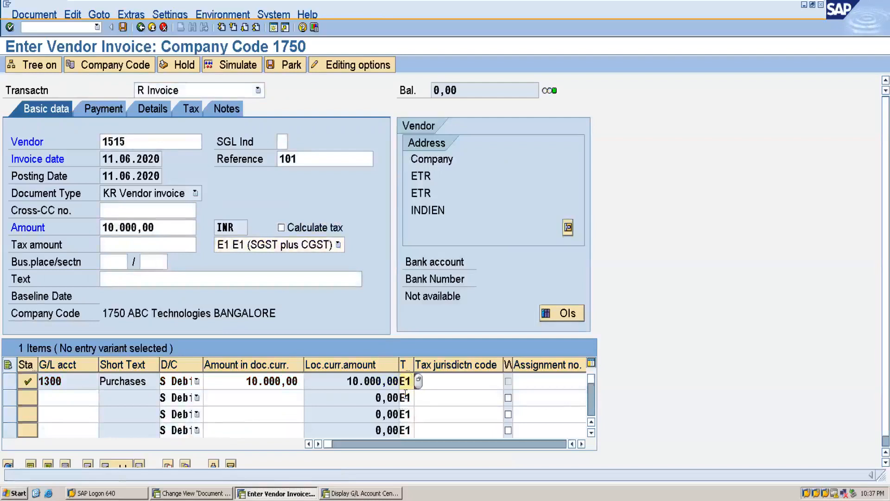
click(281, 228)
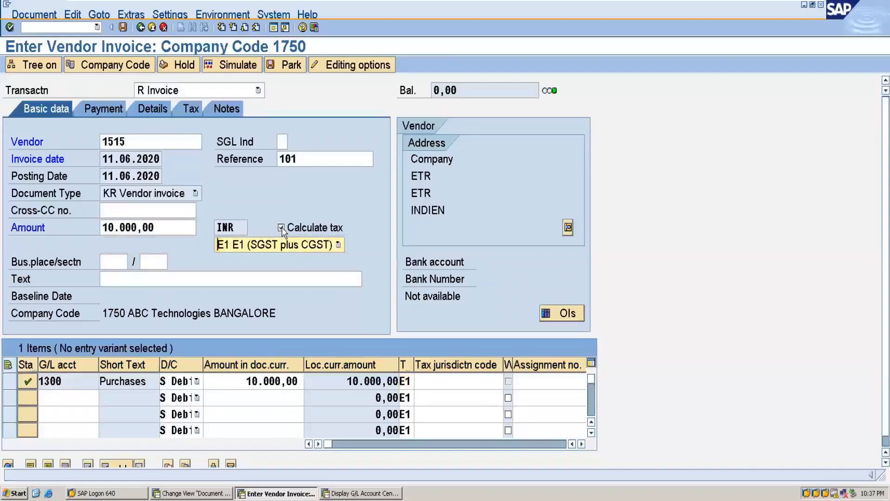
click(194, 111)
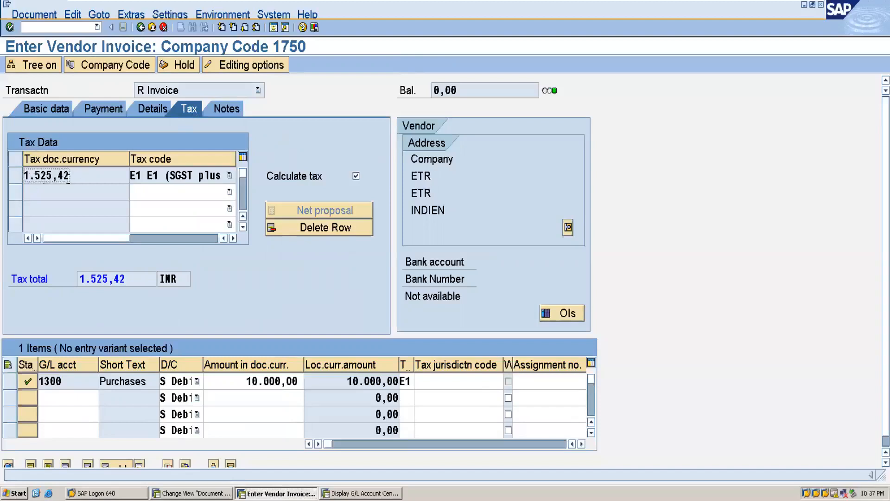
click(39, 110)
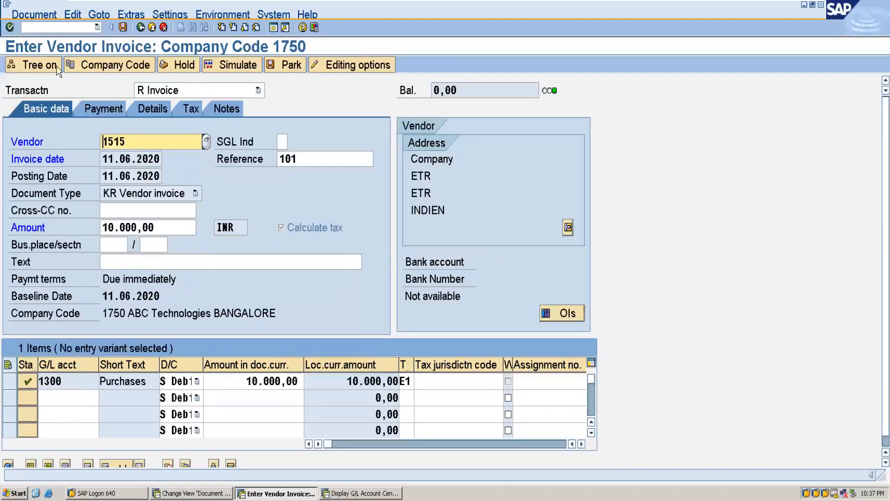
Simulate and post the vendor invoice, and switch back to the Input Tax Configuration for GST notes in Word
click(34, 15)
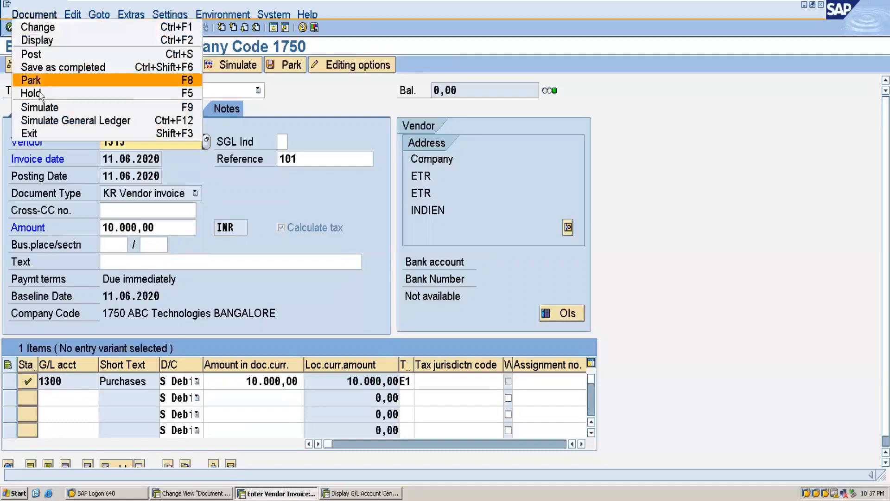
click(40, 109)
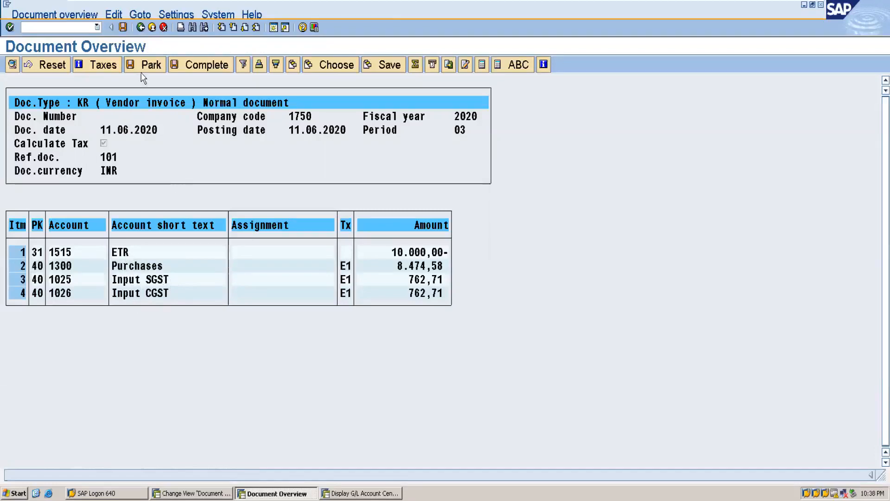
click(122, 29)
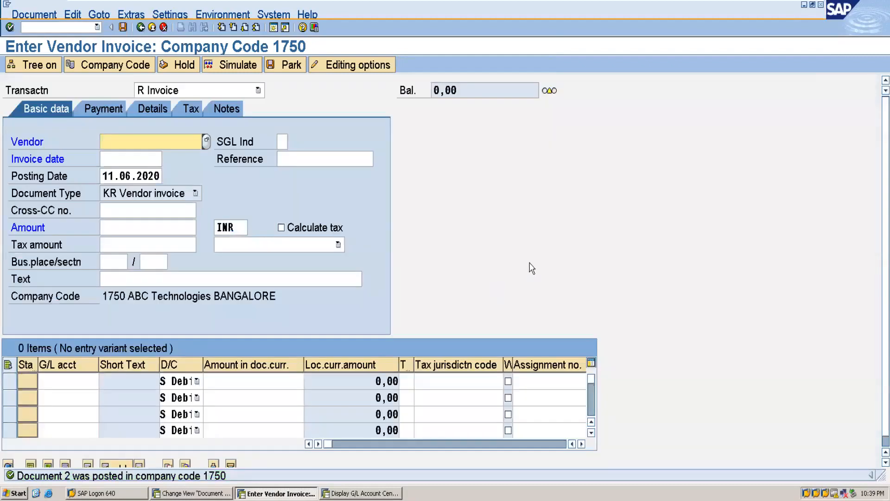
mouse_move(724, 6)
click(775, 13)
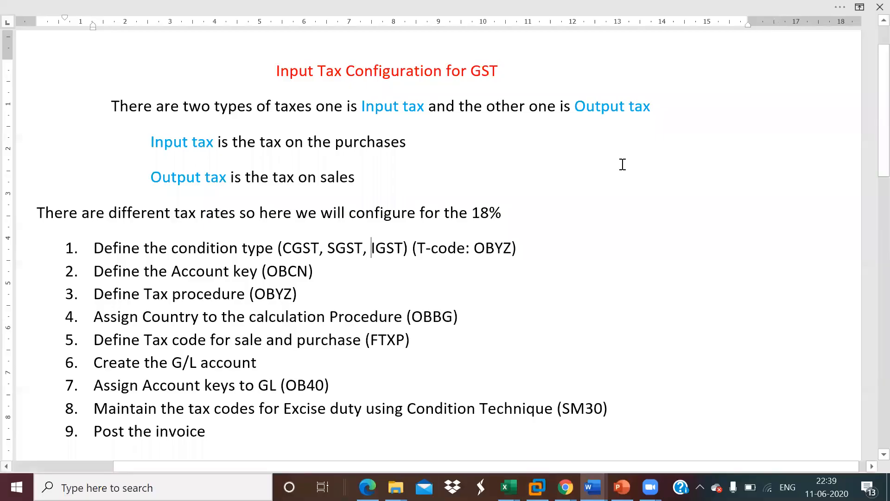